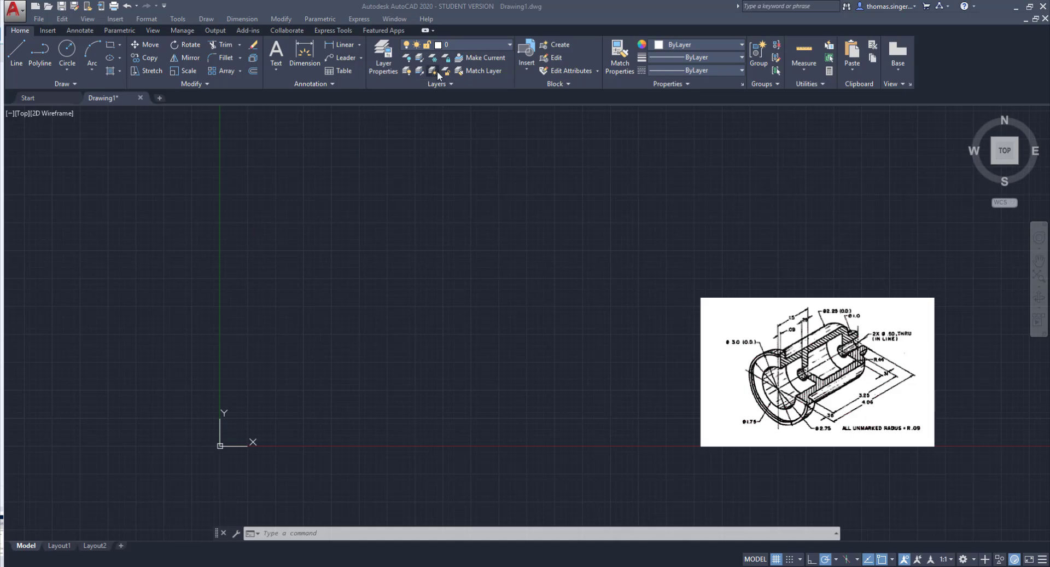
Open the layer manager and set the drawing units' length precision to two decimal places (0.00).
{"action": "left_click", "coordinate": [381, 62]}
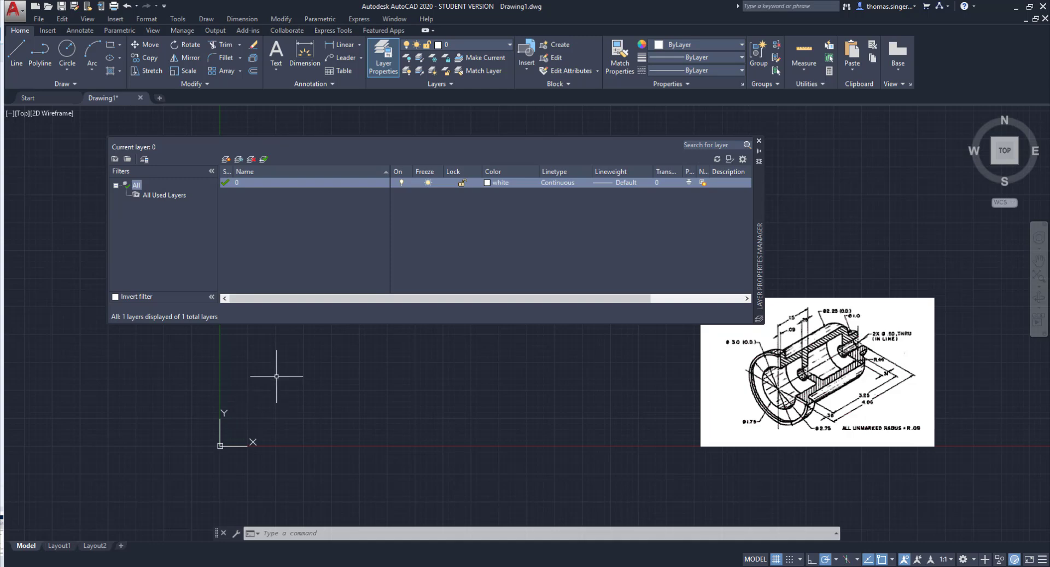
{"action": "type", "text": "un"}
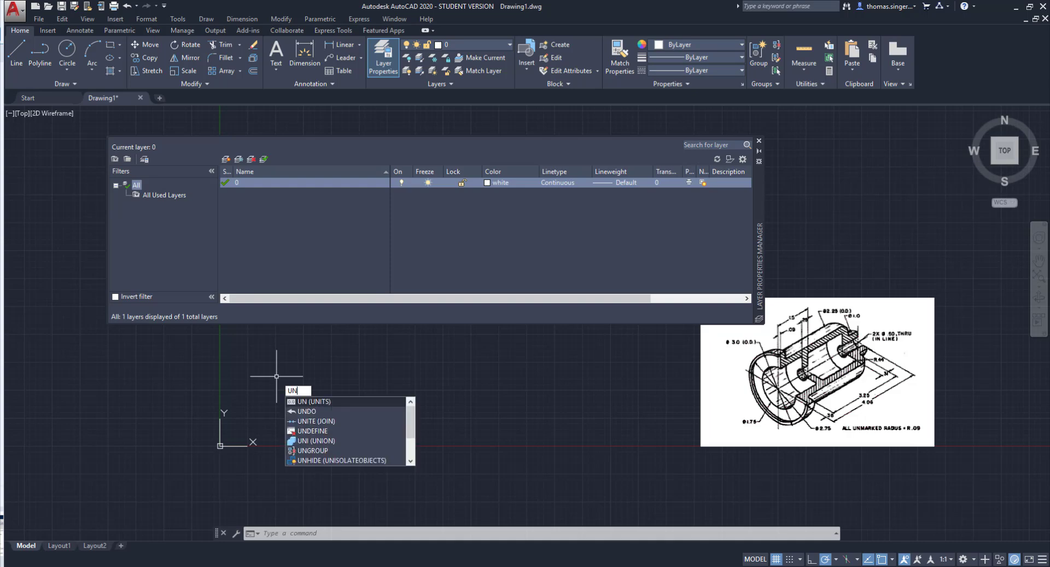
{"action": "type", "text": "its"}
{"action": "key", "text": "Return"}
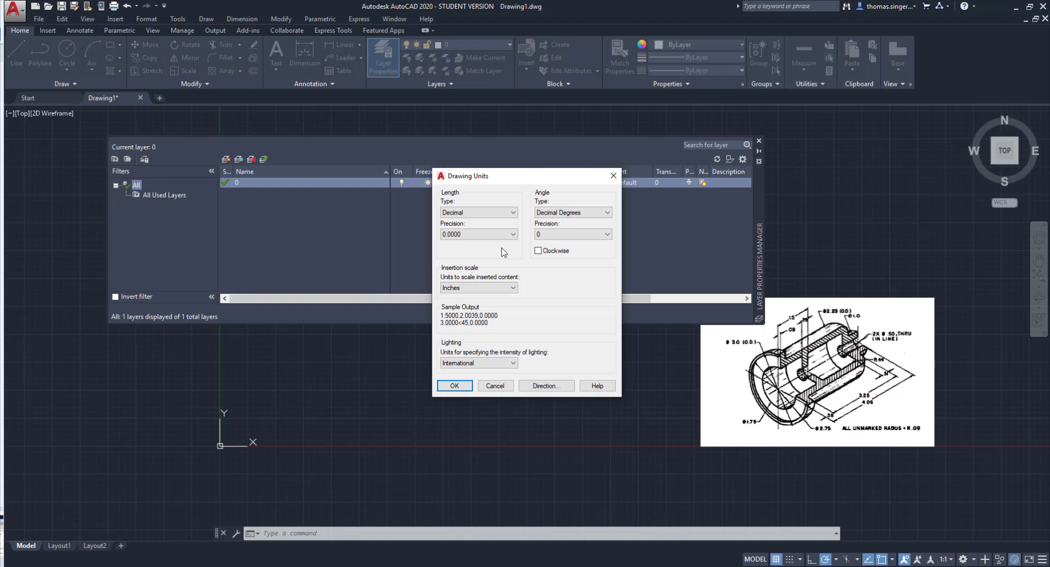
{"action": "left_click", "coordinate": [514, 233]}
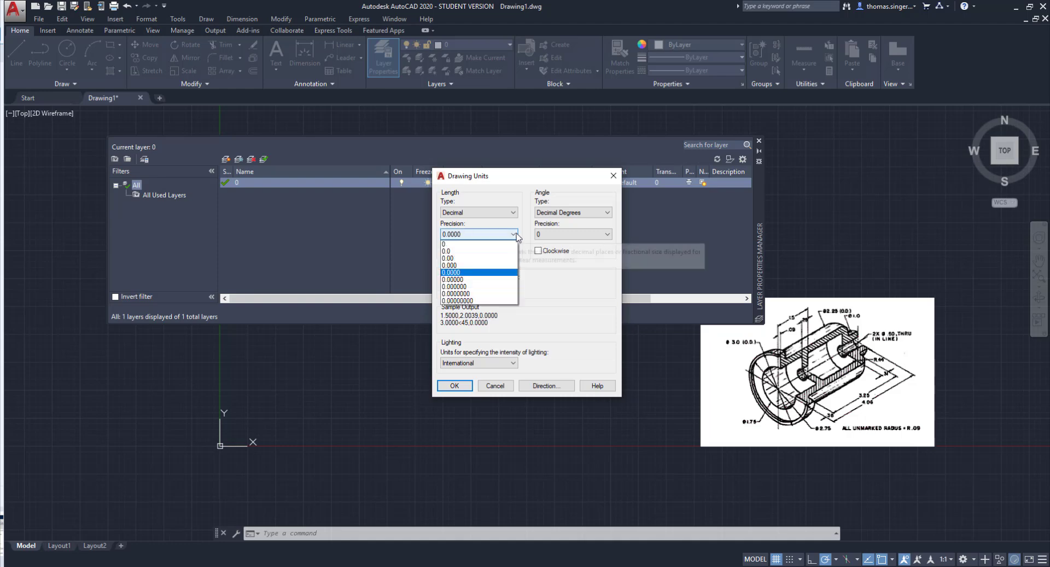
{"action": "left_click", "coordinate": [471, 258]}
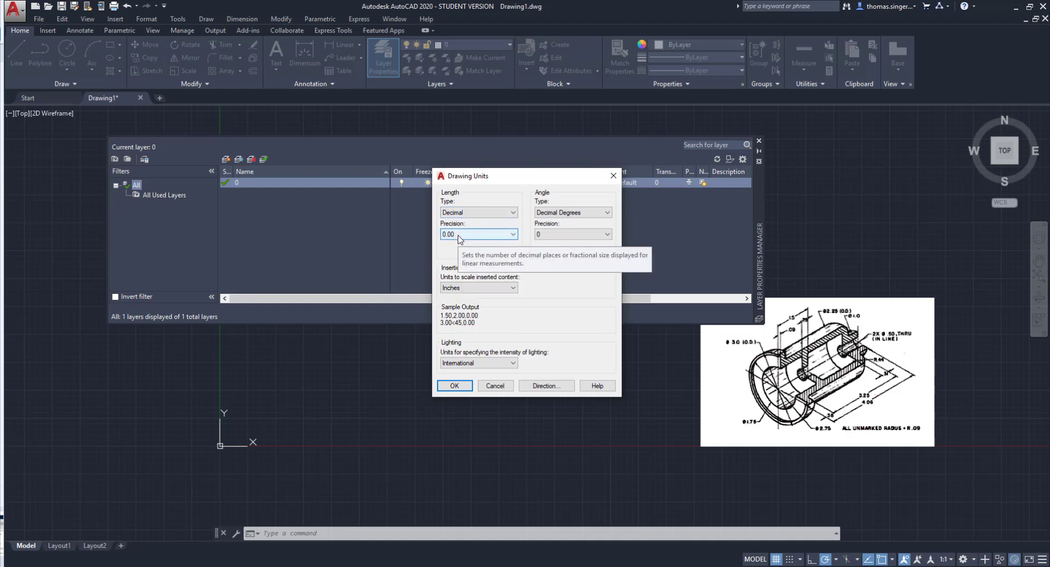
{"action": "left_click", "coordinate": [455, 386]}
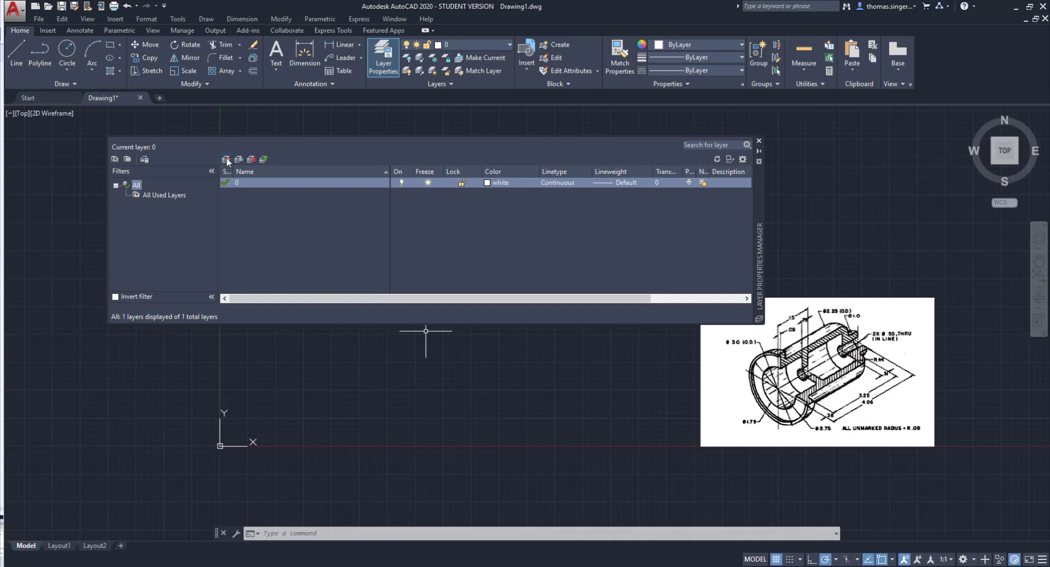
Create a new layer named "object lines".
{"action": "left_click", "coordinate": [227, 159]}
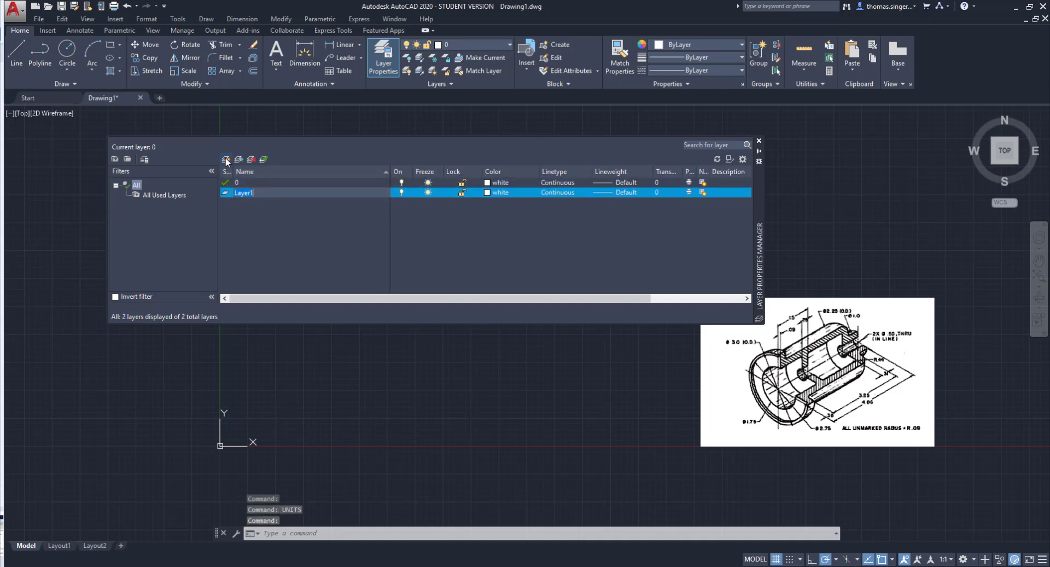
{"action": "type", "text": "Ob"}
{"action": "key", "text": "BackSpace"}
{"action": "key", "text": "BackSpace"}
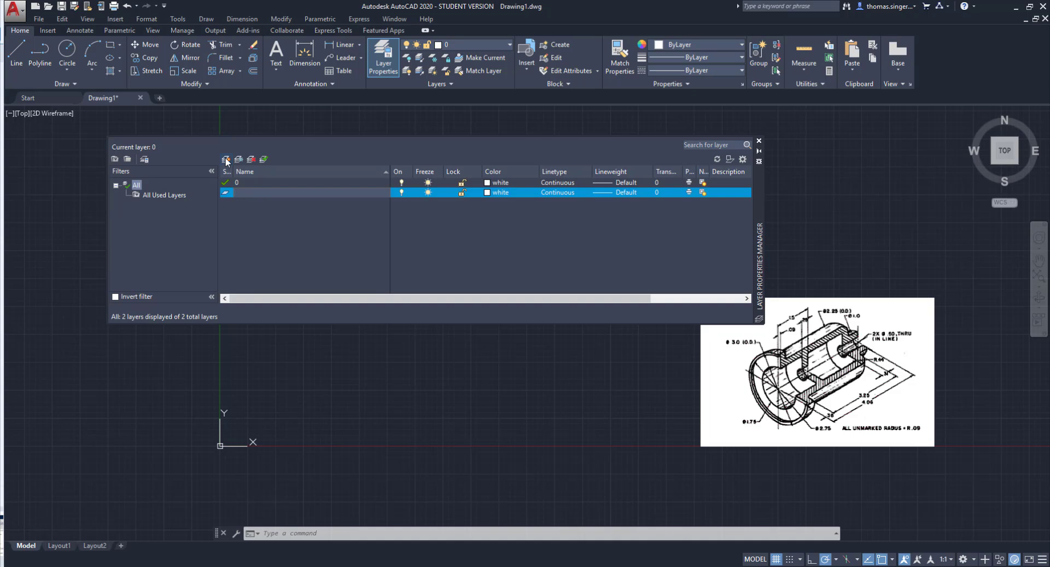
{"action": "type", "text": "object lines"}
{"action": "key", "text": "Return"}
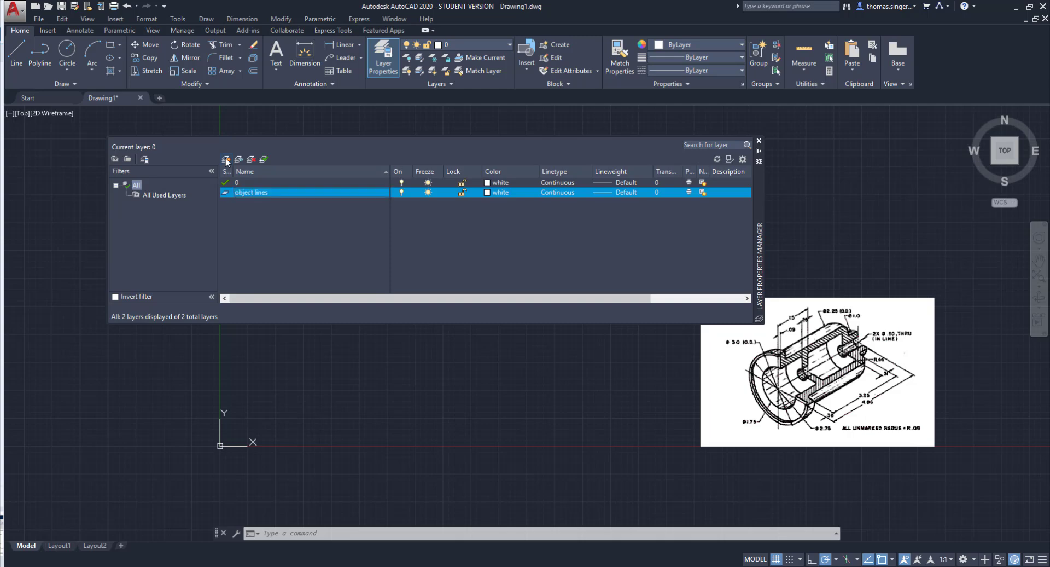
Add two more layers named "Section lines" and "Dimensioning".
{"action": "left_click", "coordinate": [226, 159]}
{"action": "type", "text": "Section lin"}
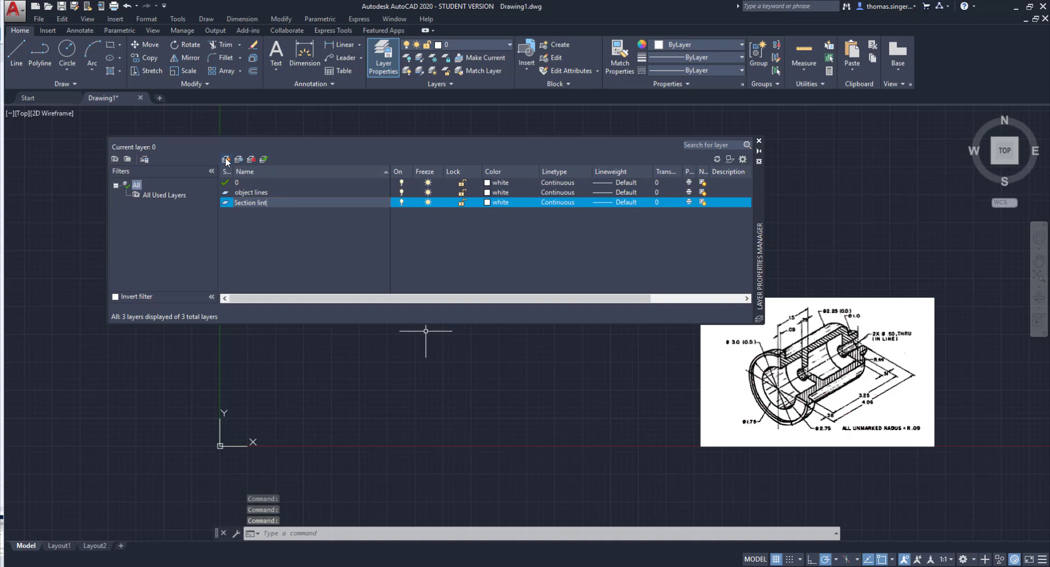
{"action": "type", "text": "es"}
{"action": "key", "text": "Return"}
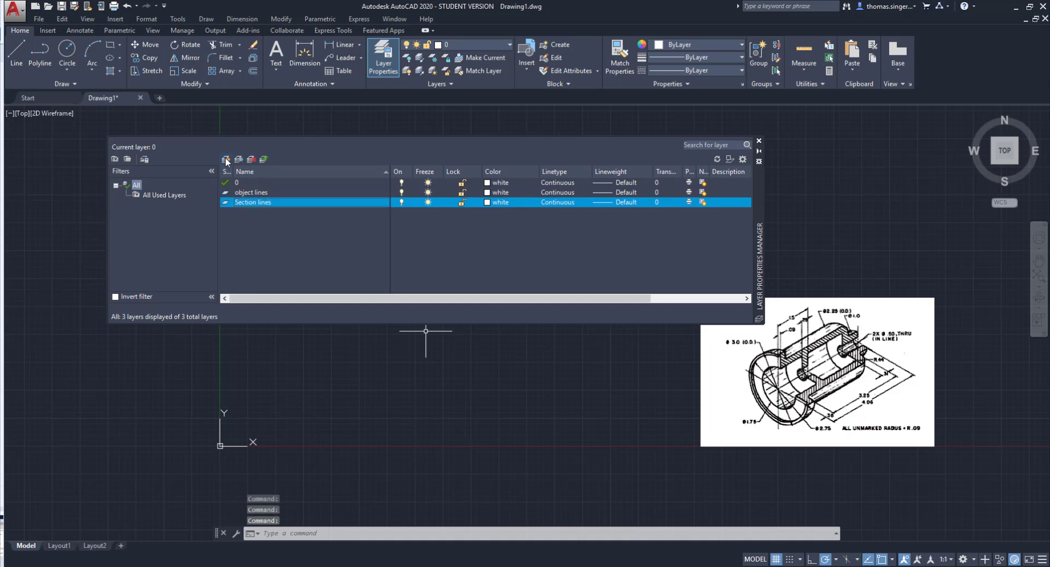
{"action": "left_click", "coordinate": [226, 159]}
{"action": "type", "text": "Di"}
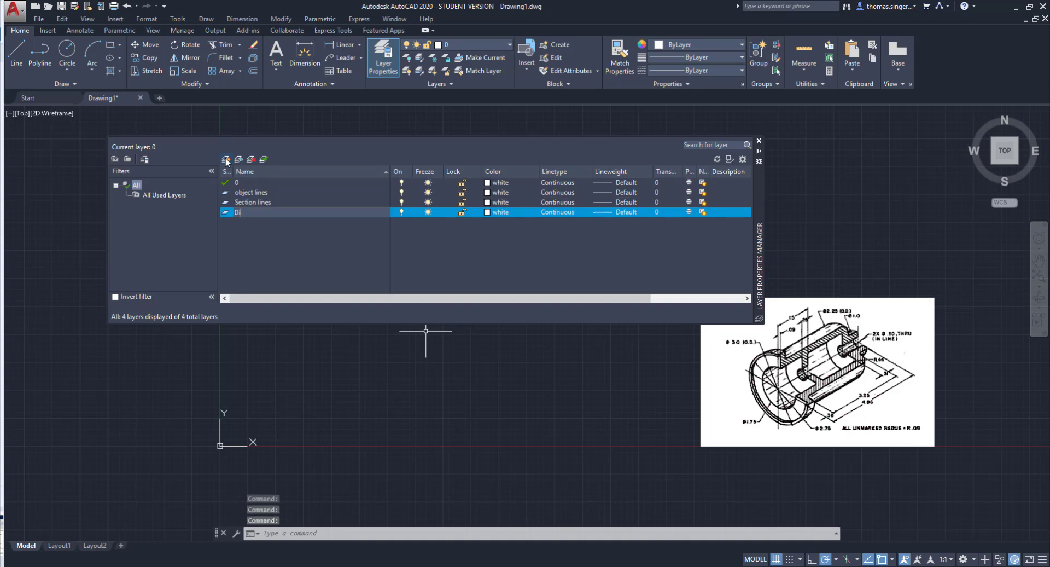
{"action": "type", "text": "mensioning"}
{"action": "key", "text": "Return"}
Add a layer named "center line" and set its color to green.
{"action": "left_click", "coordinate": [226, 159]}
{"action": "type", "text": "center line"}
{"action": "key", "text": "Return"}
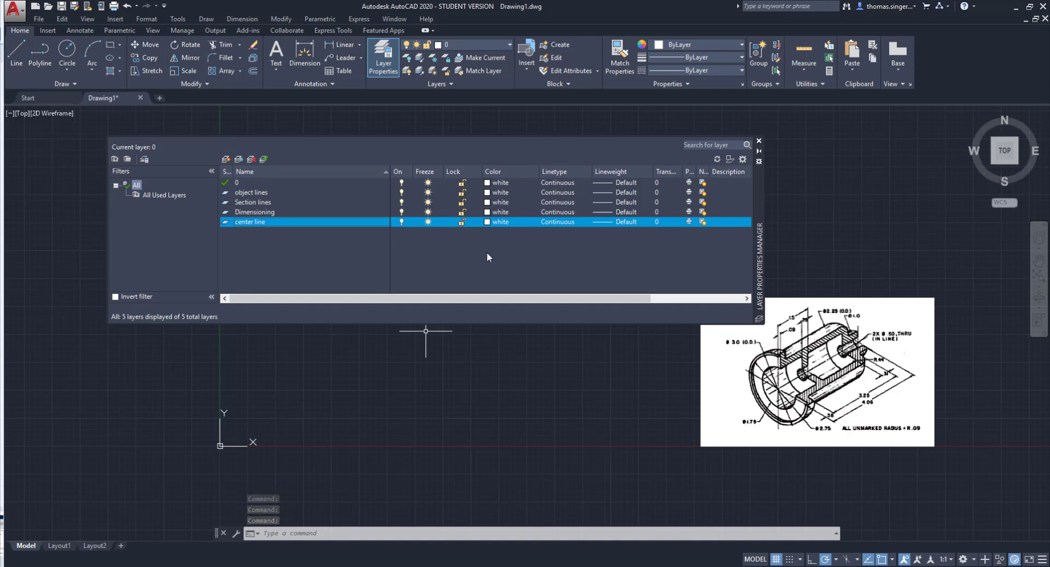
{"action": "left_click", "coordinate": [488, 221]}
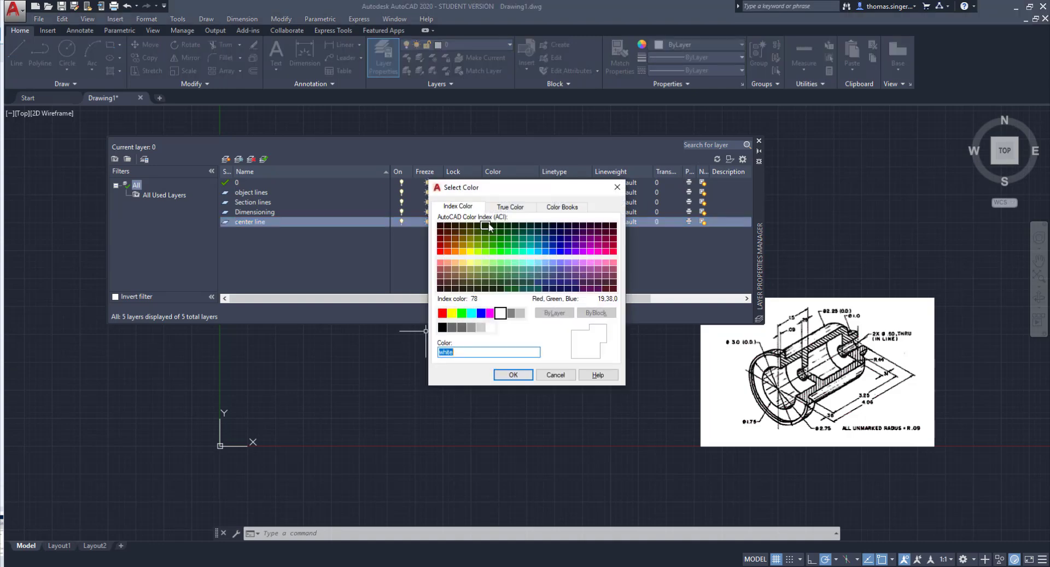
{"action": "left_click", "coordinate": [462, 312]}
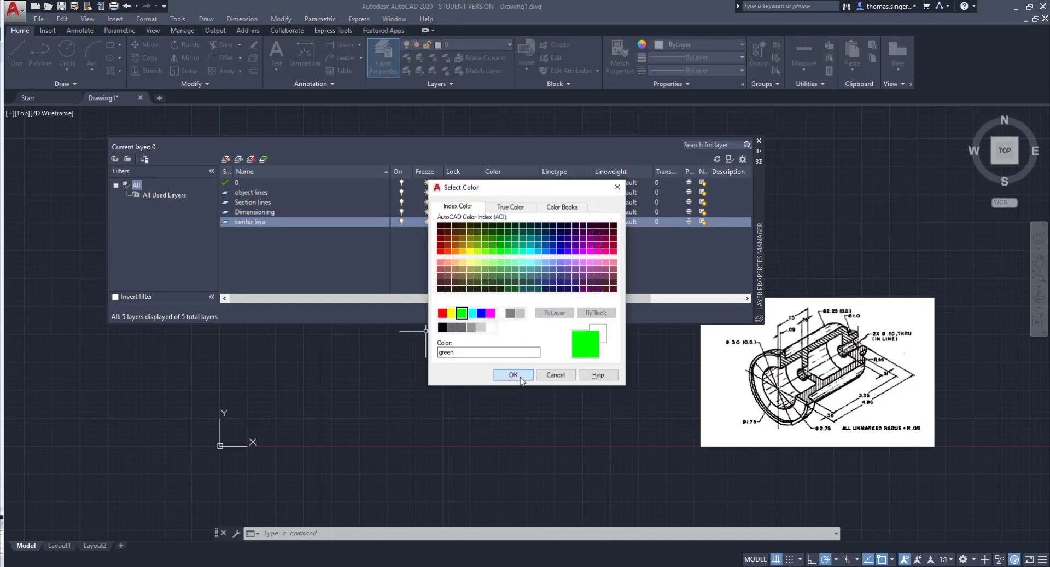
{"action": "left_click", "coordinate": [518, 374]}
Set the Dimensioning layer's color to magenta 210 and the Section lines layer's color to cyan 130.
{"action": "left_click", "coordinate": [490, 211]}
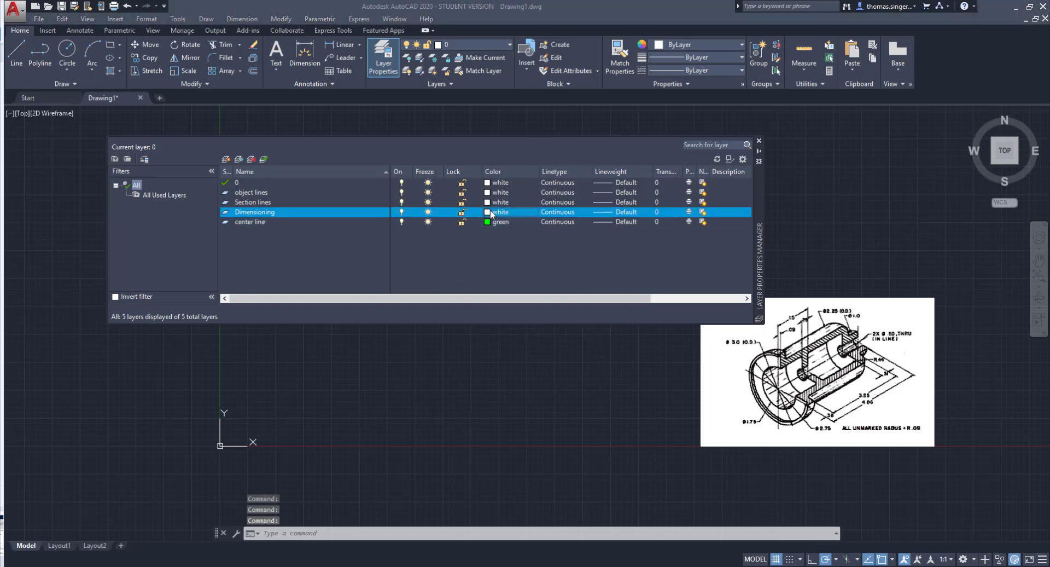
{"action": "left_click", "coordinate": [490, 211]}
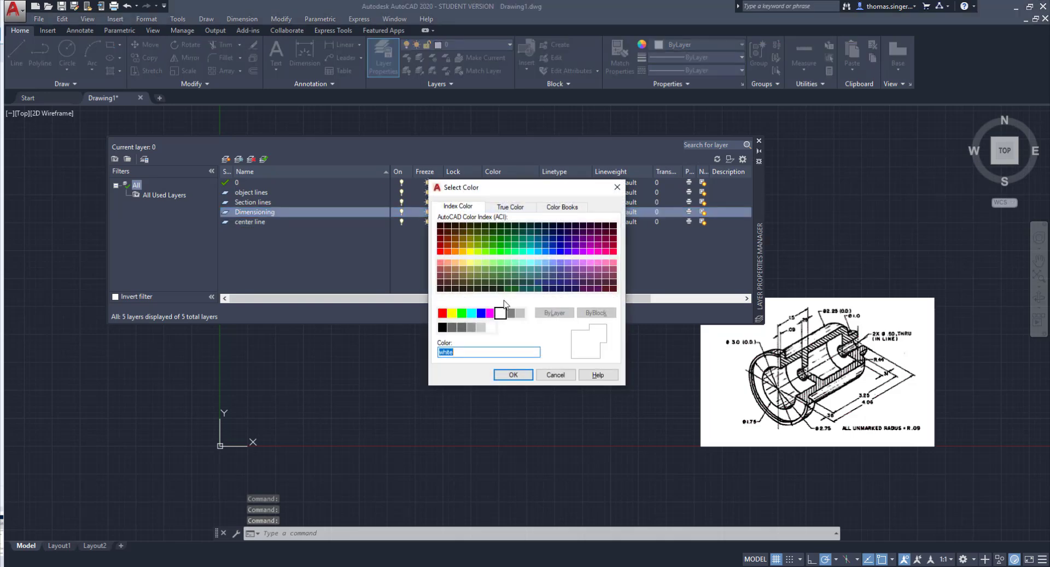
{"action": "left_click", "coordinate": [590, 252]}
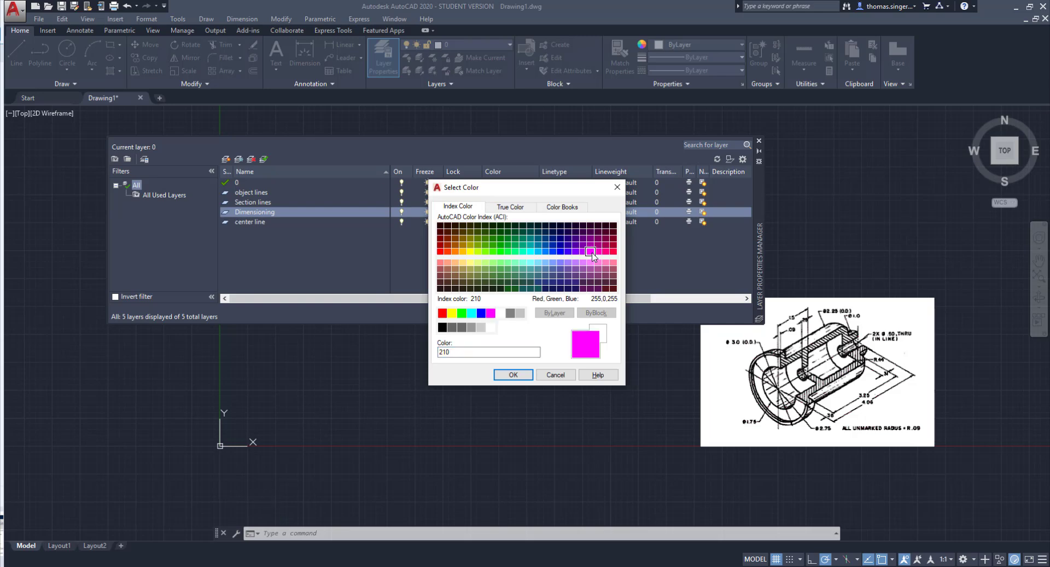
{"action": "left_click", "coordinate": [518, 374]}
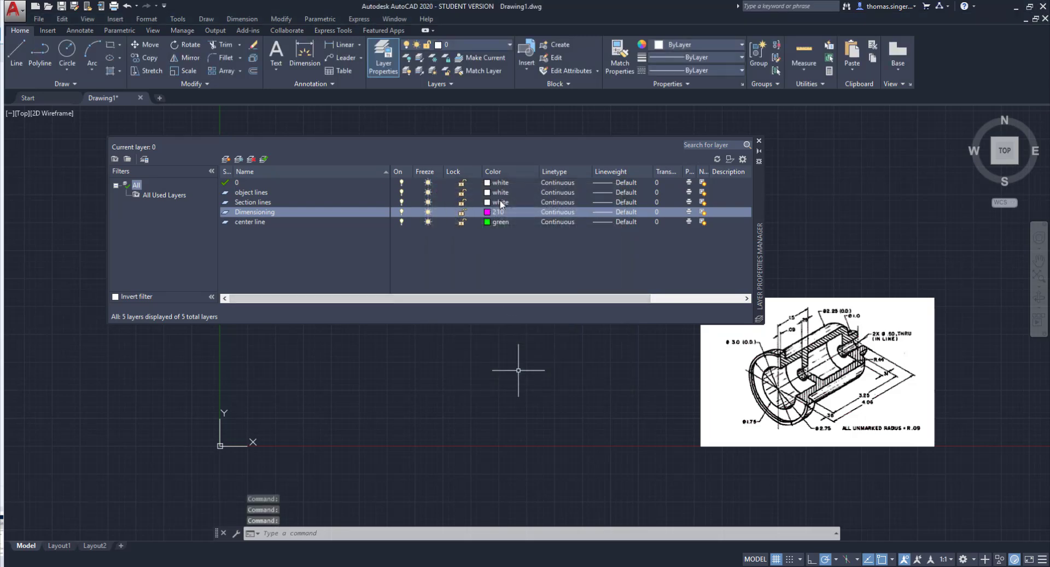
{"action": "left_click", "coordinate": [487, 202]}
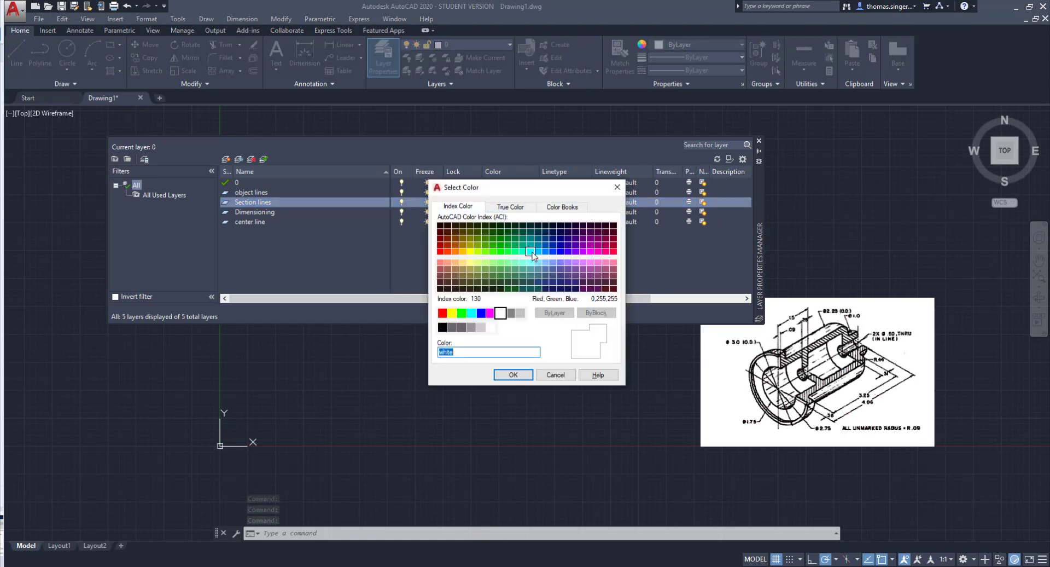
{"action": "left_click", "coordinate": [529, 251]}
{"action": "left_click", "coordinate": [513, 374]}
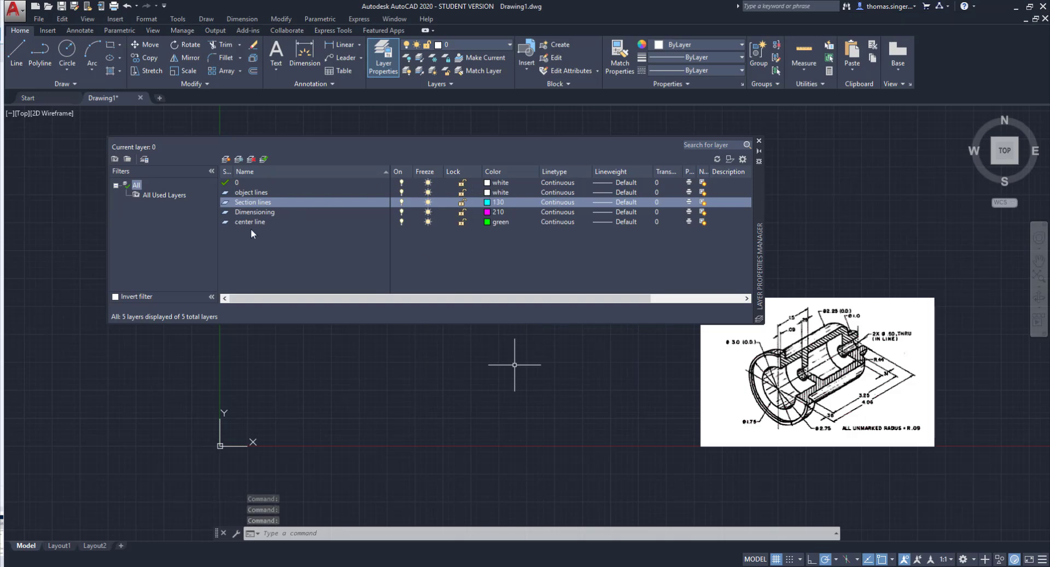
Load the CENTER2 linetype and assign it to the center line layer.
{"action": "left_click", "coordinate": [562, 222]}
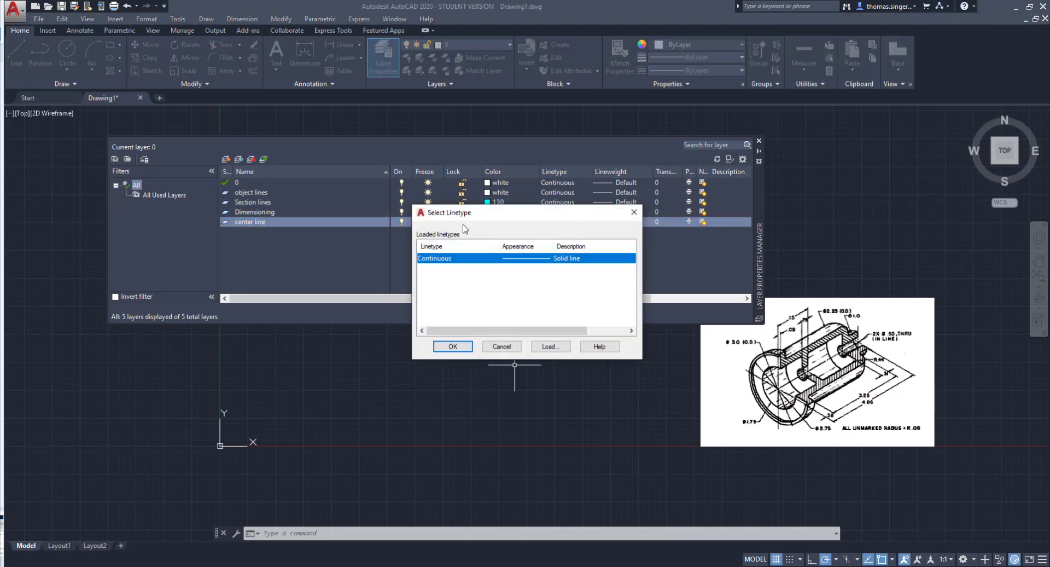
{"action": "left_click", "coordinate": [534, 347]}
{"action": "scroll", "coordinate": [631, 294], "scroll_direction": "down", "scroll_amount": 6}
{"action": "scroll", "coordinate": [630, 294], "scroll_direction": "up", "scroll_amount": 1}
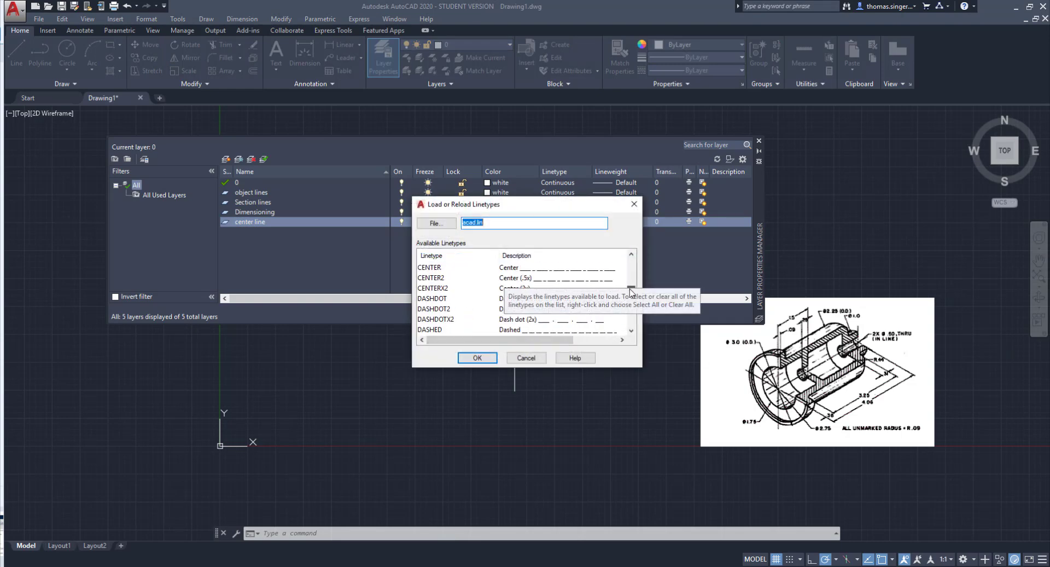
{"action": "left_click", "coordinate": [437, 279]}
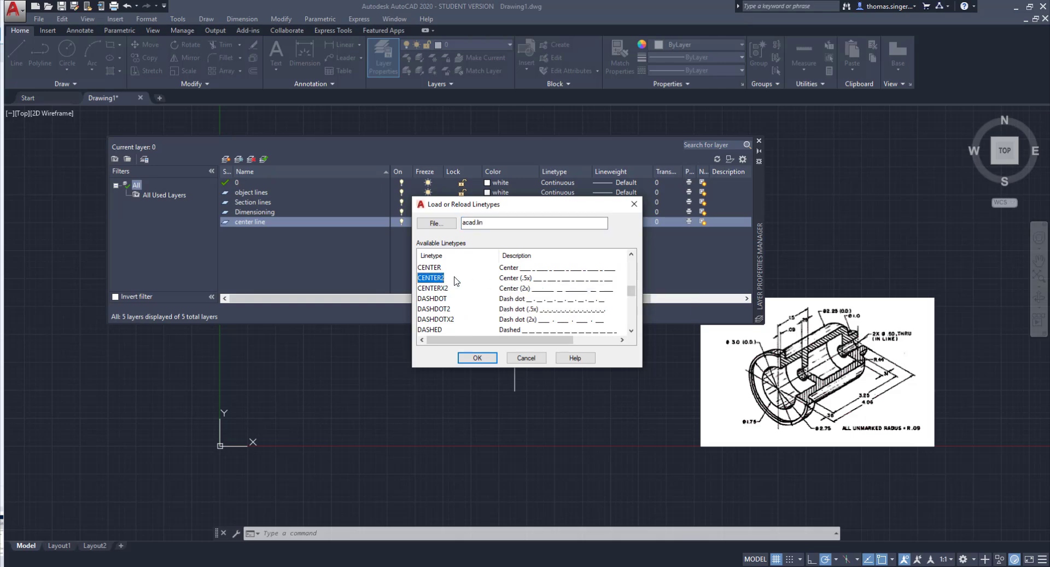
{"action": "left_click", "coordinate": [477, 358]}
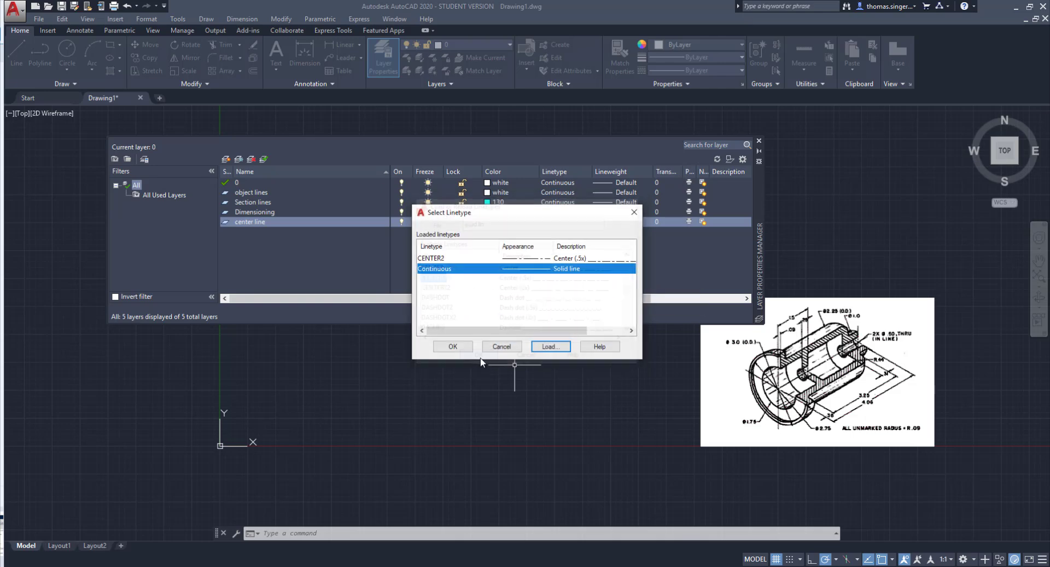
{"action": "left_click", "coordinate": [439, 259]}
{"action": "left_click", "coordinate": [453, 346]}
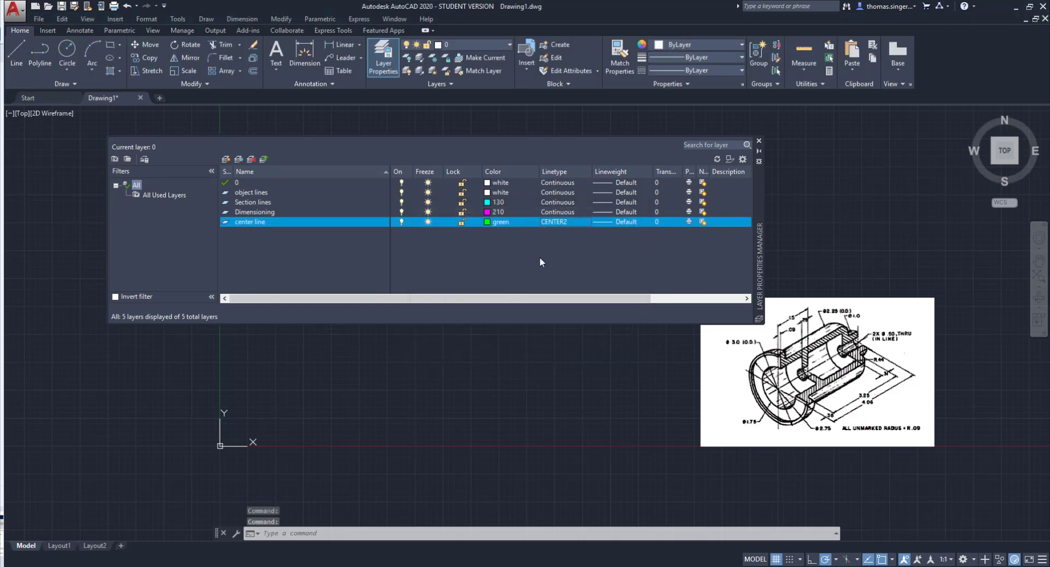
Give the object lines layer a 0.50 mm lineweight, make it the current layer and close the layer manager.
{"action": "left_click", "coordinate": [625, 192]}
{"action": "left_click_drag", "start_coordinate": [588, 233], "coordinate": [589, 233]}
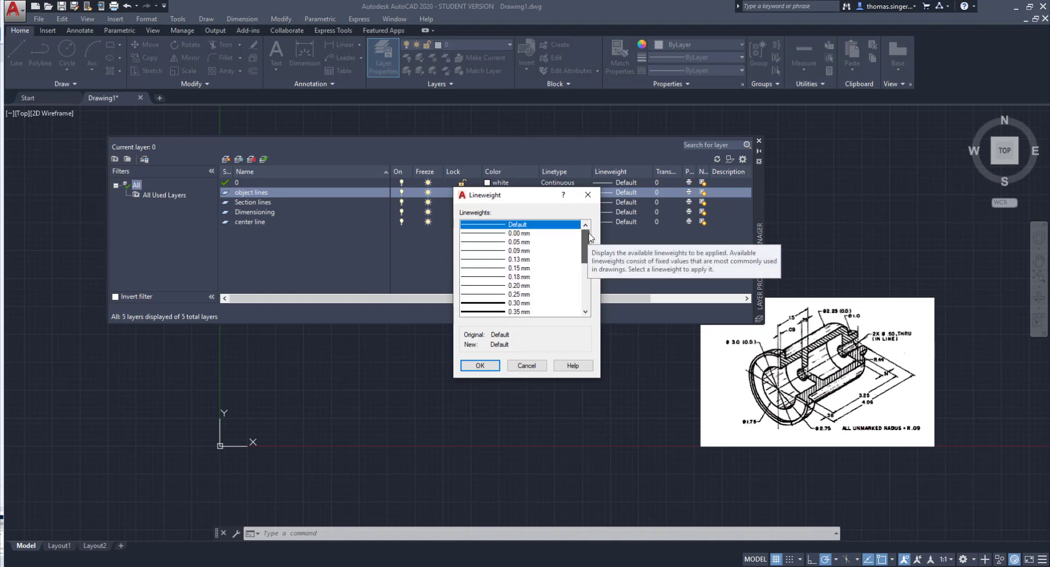
{"action": "left_click_drag", "start_coordinate": [589, 237], "coordinate": [595, 260]}
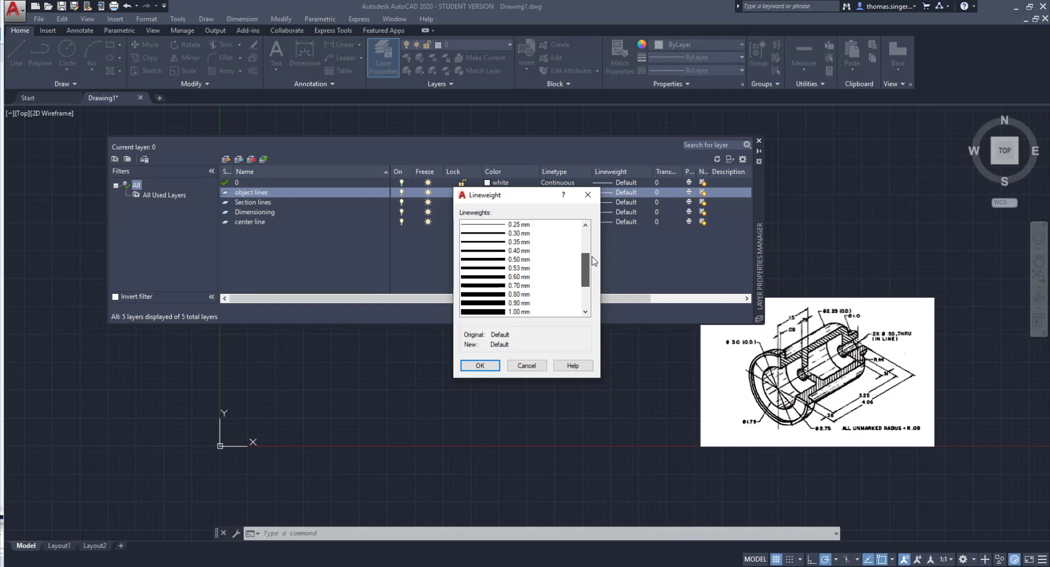
{"action": "left_click", "coordinate": [481, 259]}
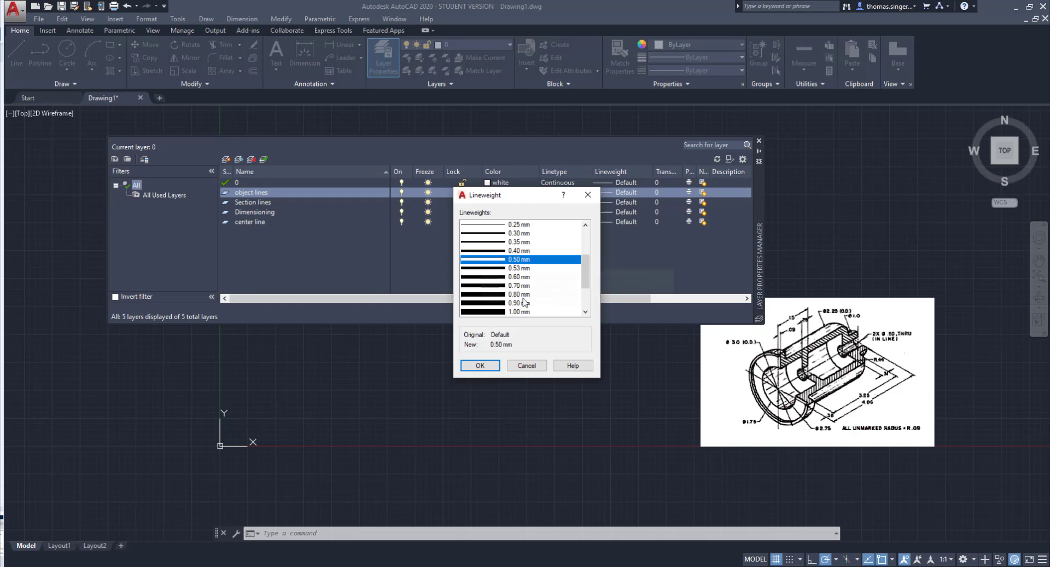
{"action": "left_click", "coordinate": [480, 365]}
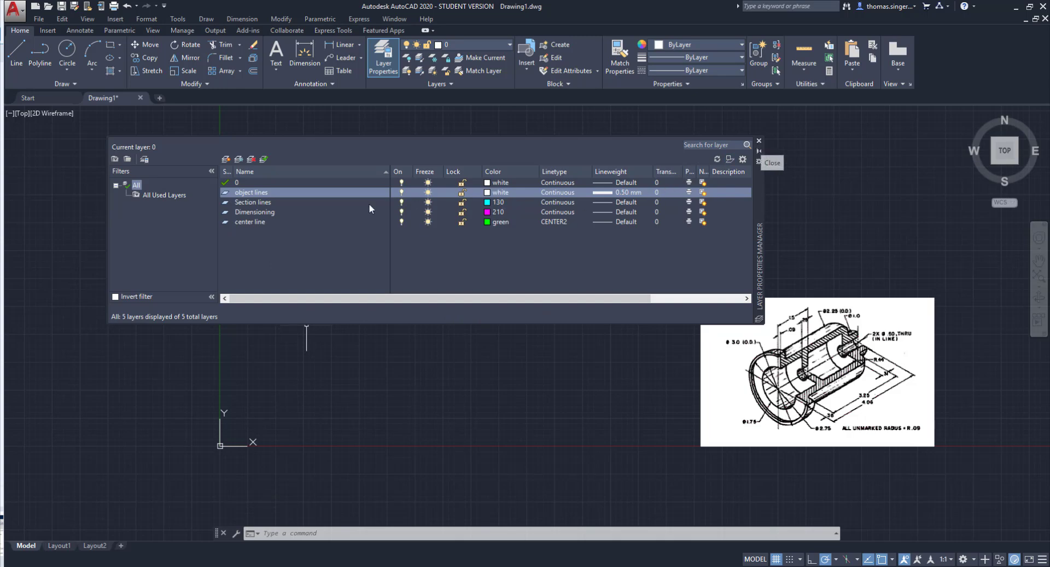
{"action": "double_click", "coordinate": [227, 193]}
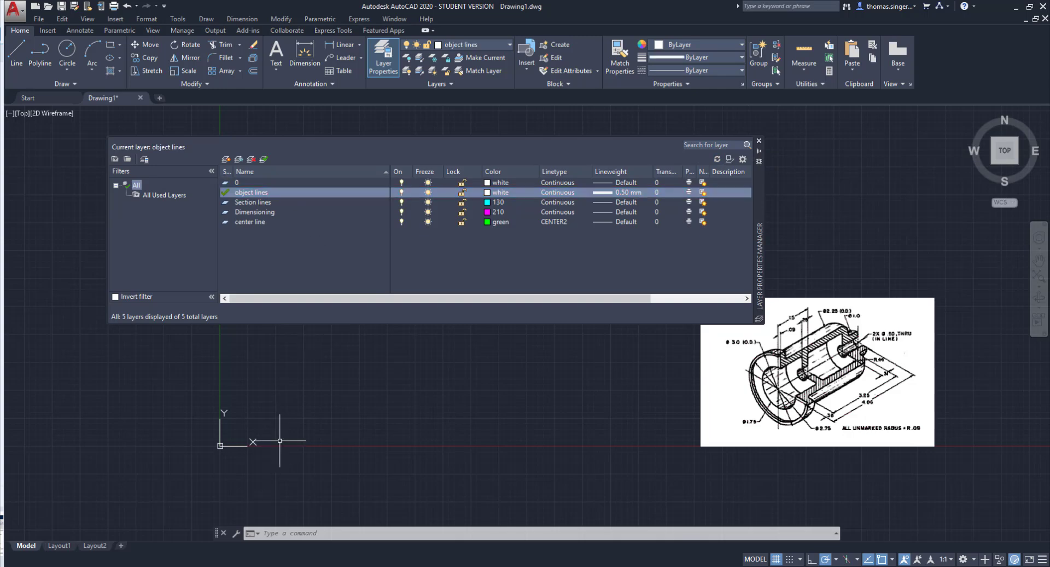
{"action": "left_click", "coordinate": [759, 141]}
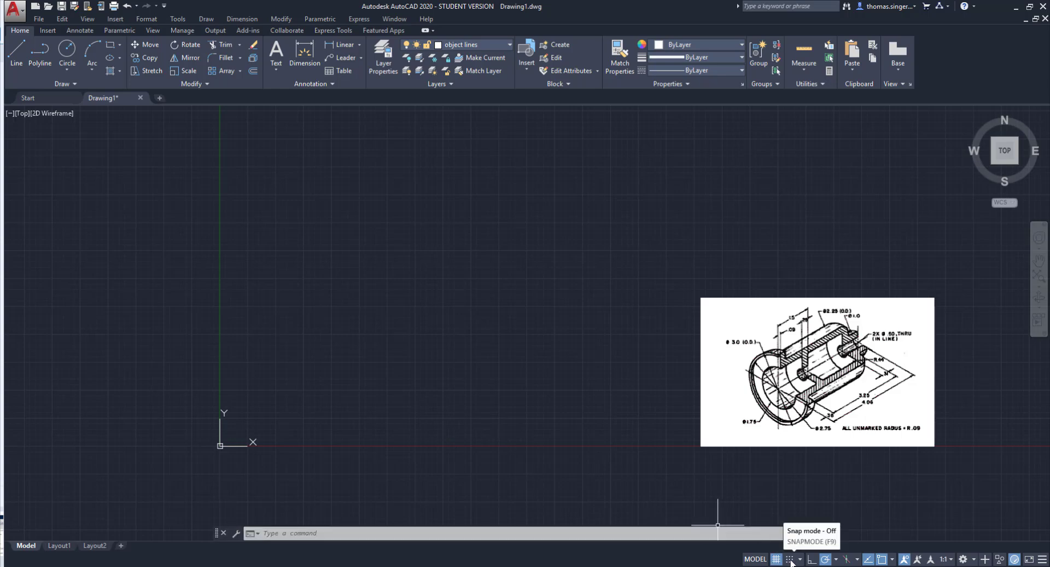
Set the polar tracking angles to 15, 30, 45, 60 and check which running object snaps are enabled.
{"action": "left_click", "coordinate": [836, 559]}
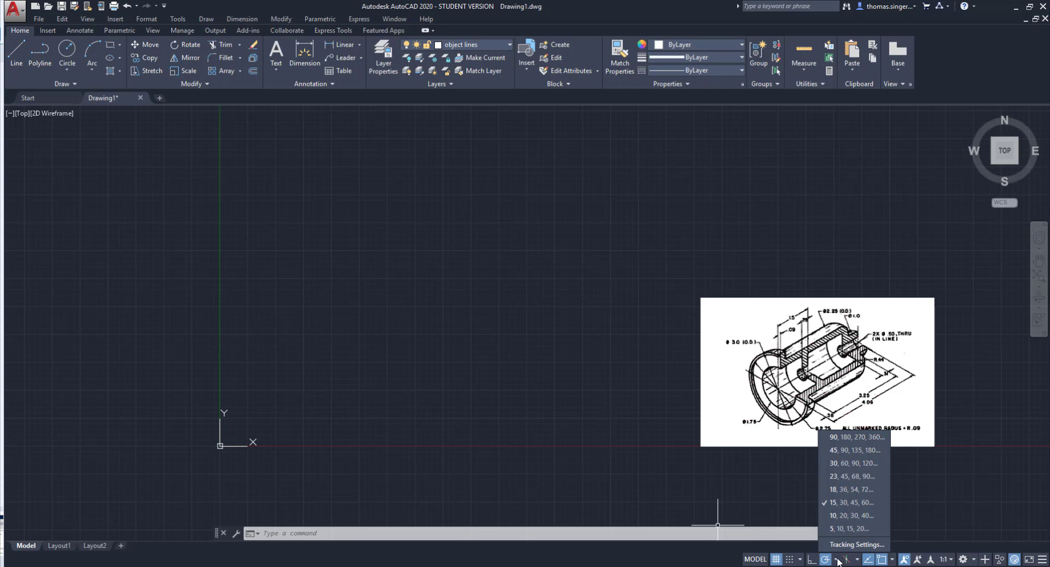
{"action": "left_click", "coordinate": [844, 504]}
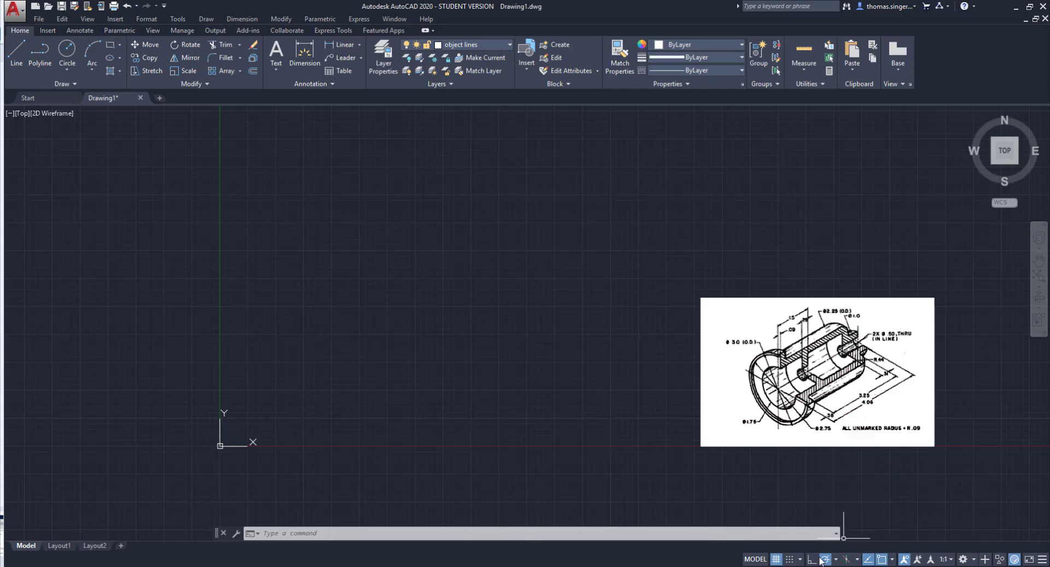
{"action": "left_click", "coordinate": [892, 561]}
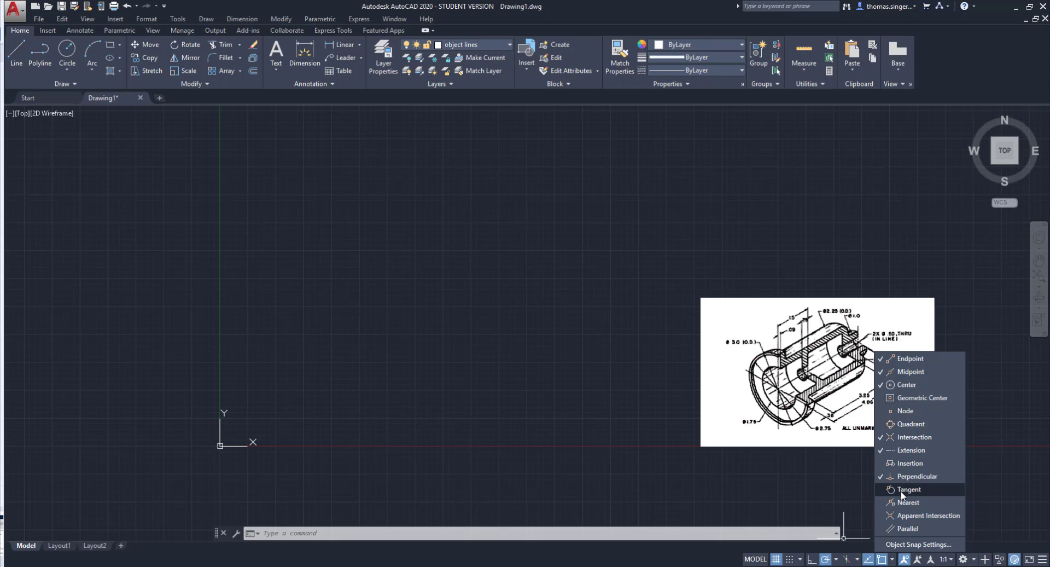
{"action": "left_click", "coordinate": [892, 559]}
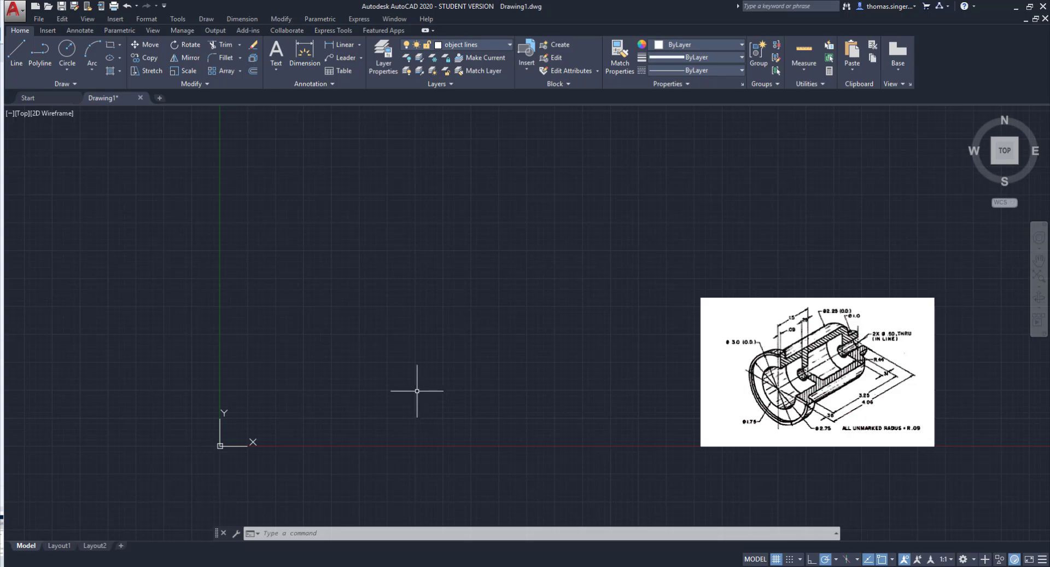
{"action": "left_click", "coordinate": [16, 53]}
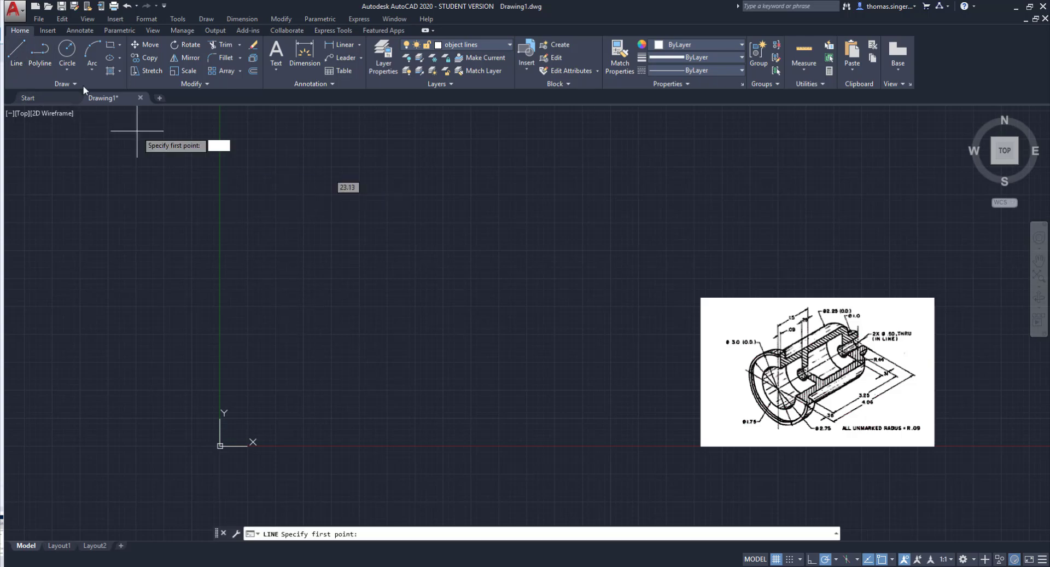
{"action": "left_click", "coordinate": [376, 174]}
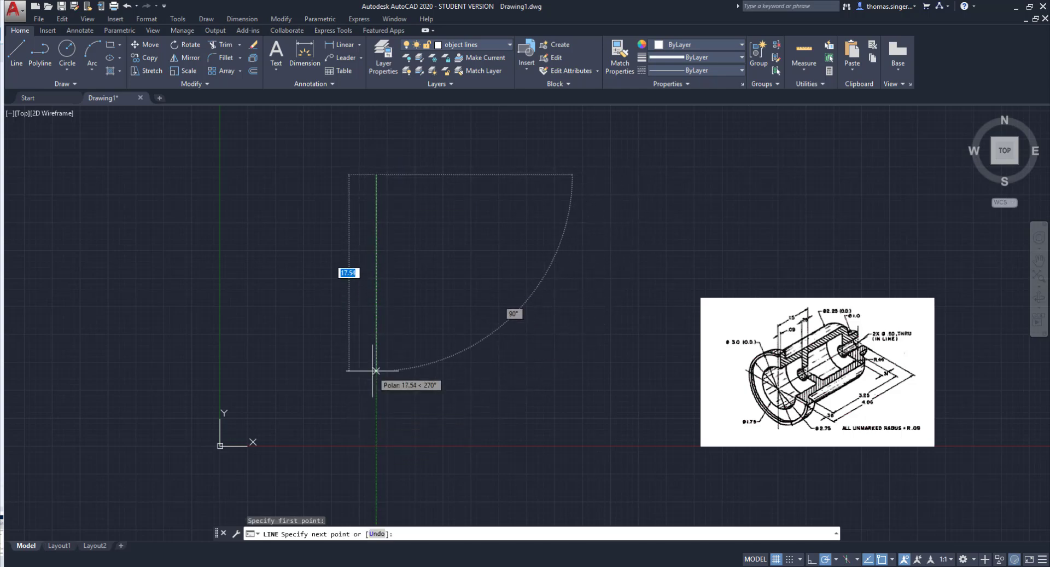
{"action": "key", "text": "Escape"}
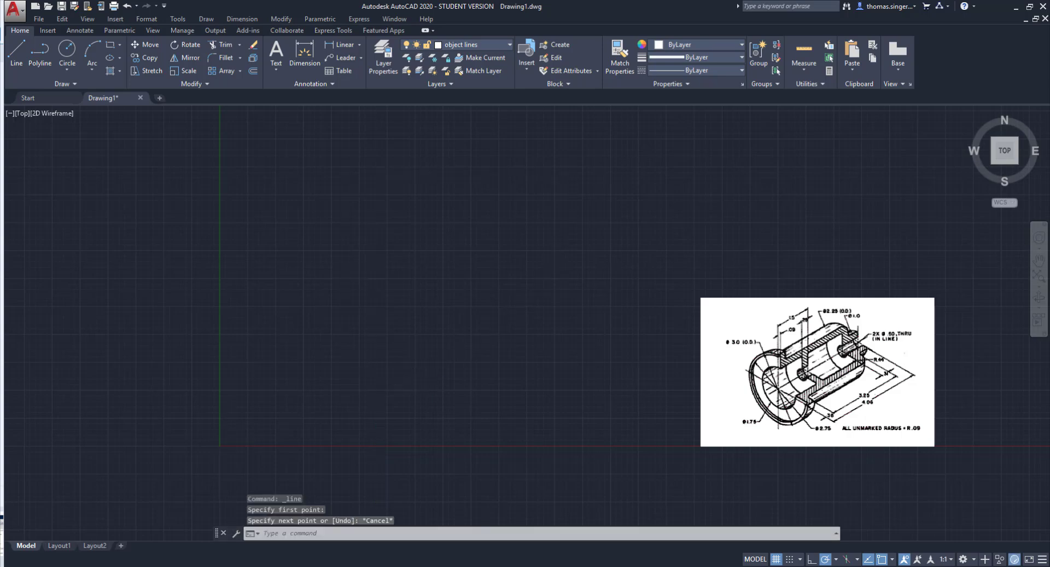
Draw a vertical line about 13.03 long in the open area between the Y axis and the reference image.
{"action": "scroll", "coordinate": [368, 385], "scroll_direction": "up", "scroll_amount": 2}
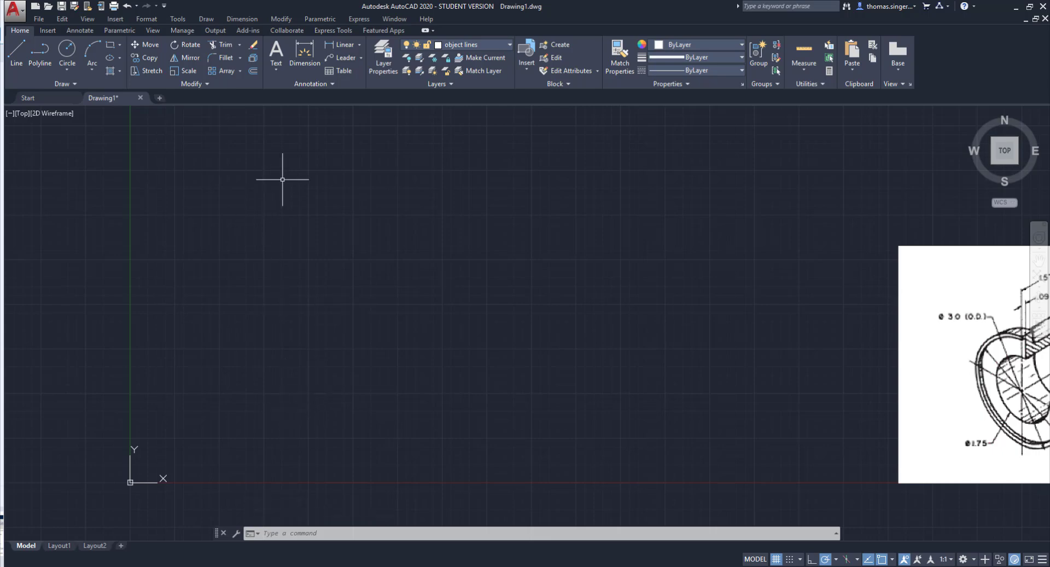
{"action": "left_click", "coordinate": [19, 51]}
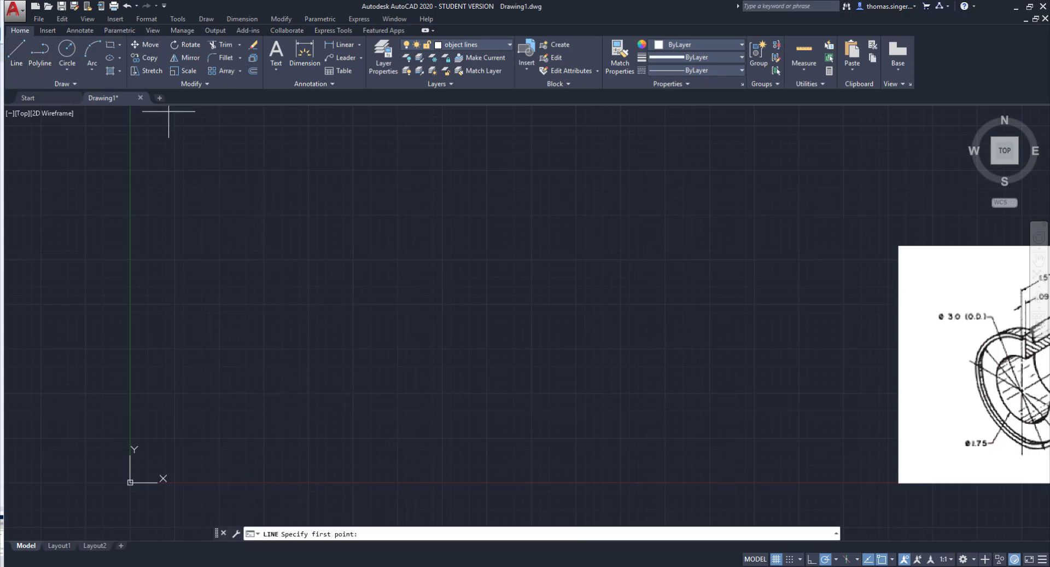
{"action": "left_click", "coordinate": [346, 185]}
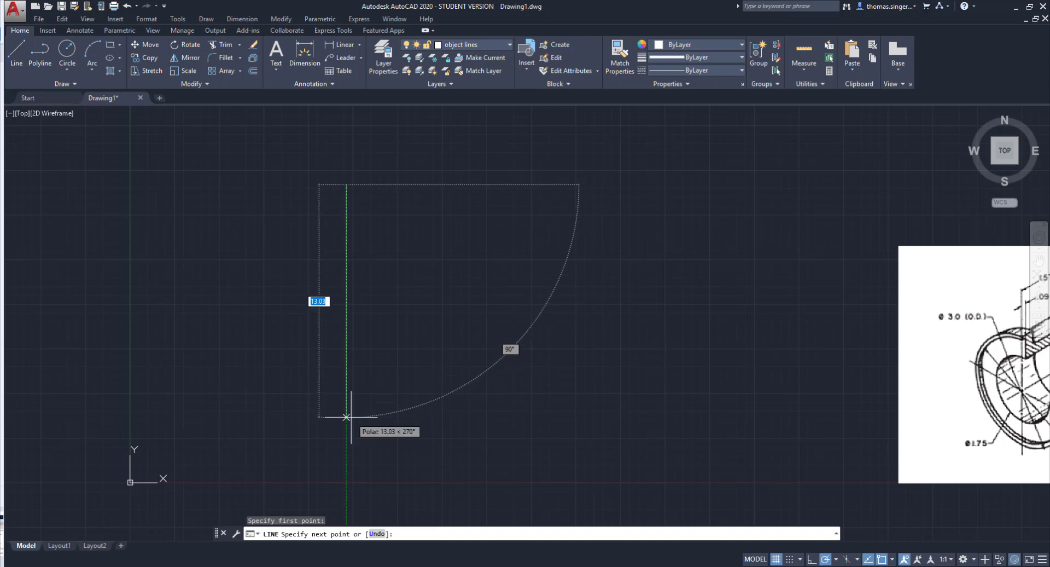
{"action": "left_click", "coordinate": [346, 417]}
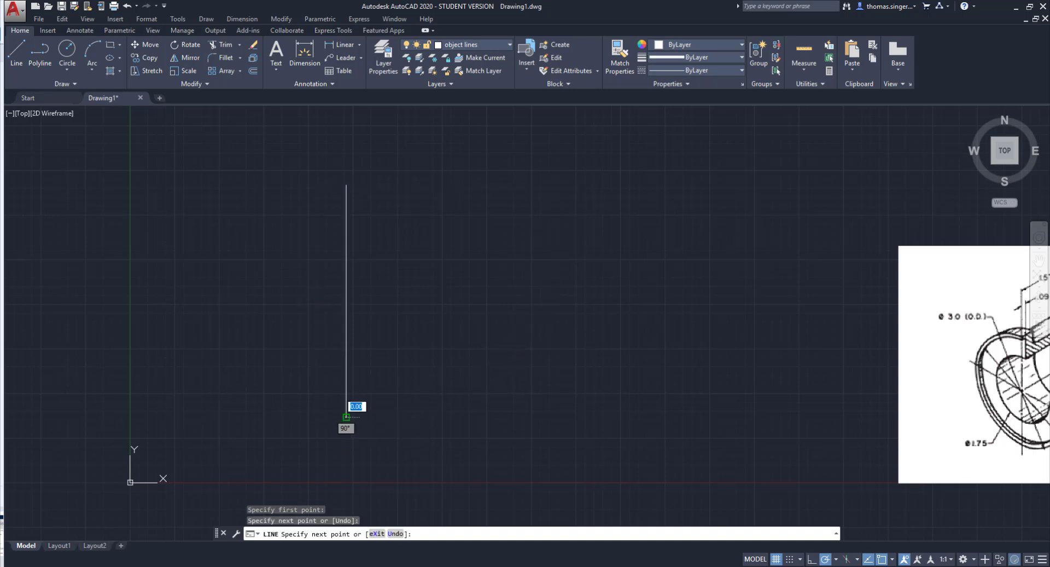
{"action": "right_click", "coordinate": [359, 419]}
{"action": "left_click", "coordinate": [387, 426]}
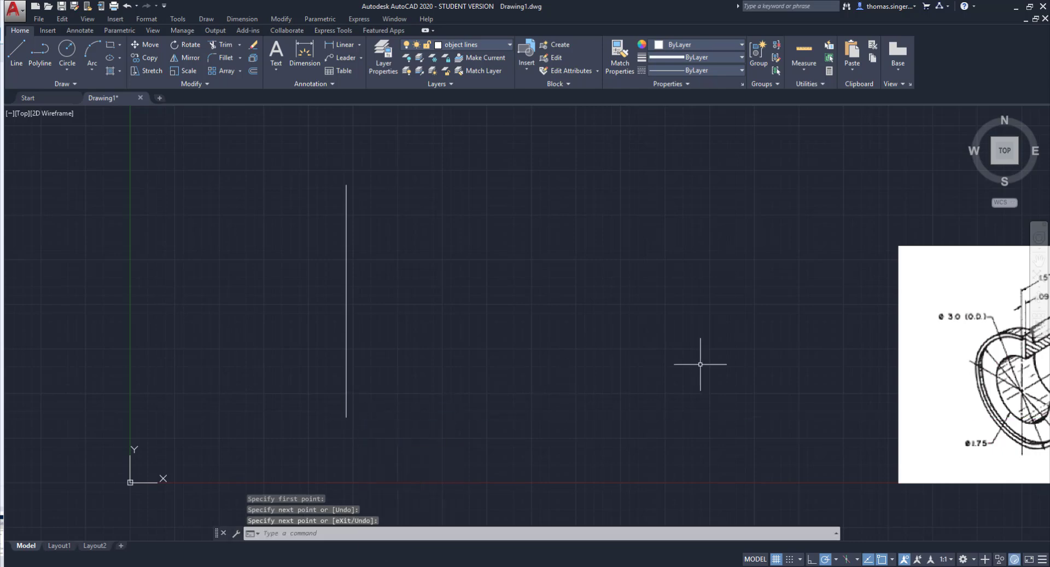
Move the reference image closer to the vertical line so the whole picture is in view.
{"action": "left_click", "coordinate": [147, 44]}
{"action": "left_click", "coordinate": [939, 257]}
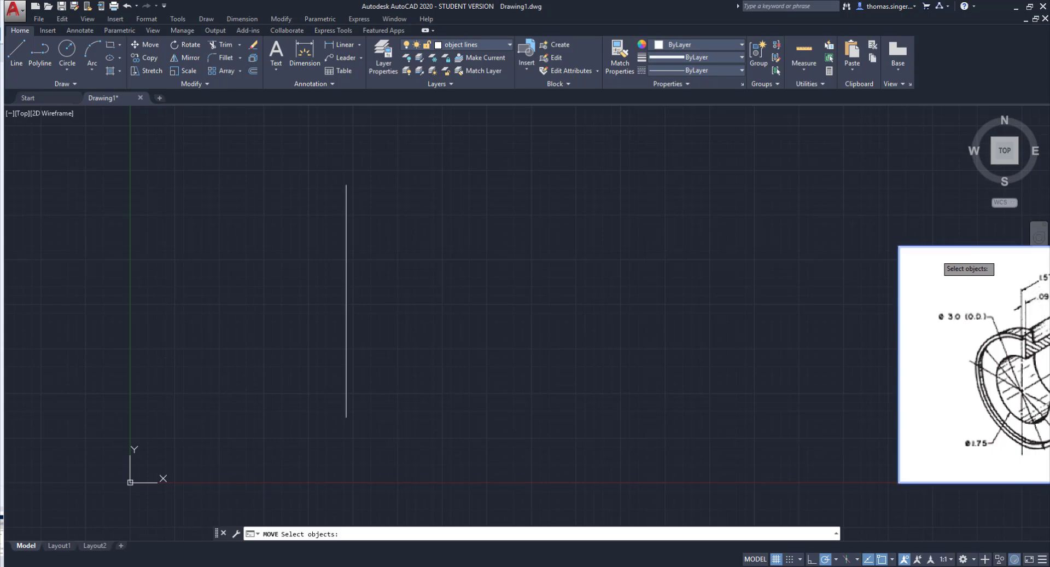
{"action": "key", "text": "Return"}
{"action": "left_click", "coordinate": [946, 279]}
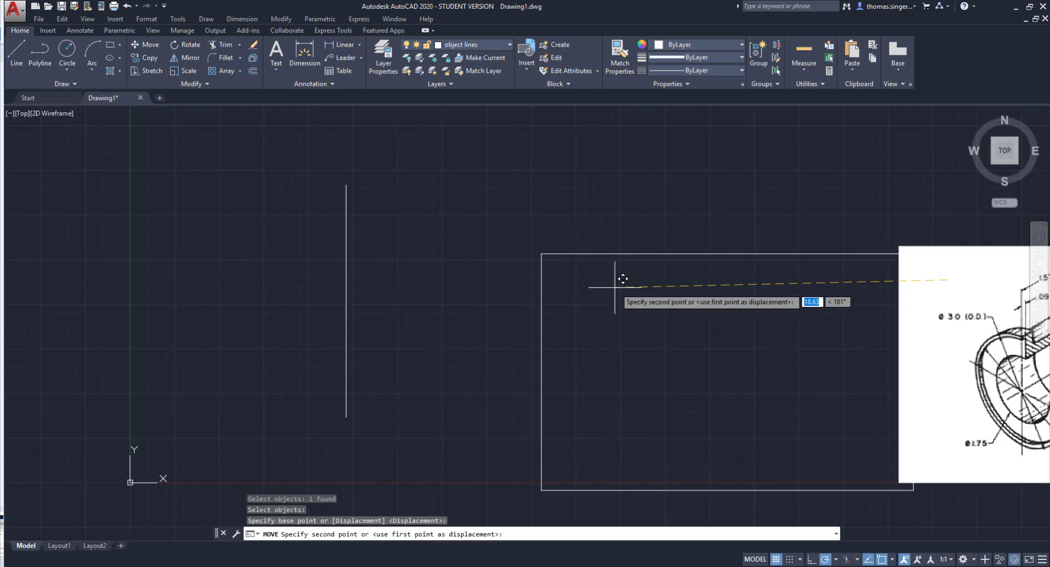
{"action": "left_click", "coordinate": [632, 290]}
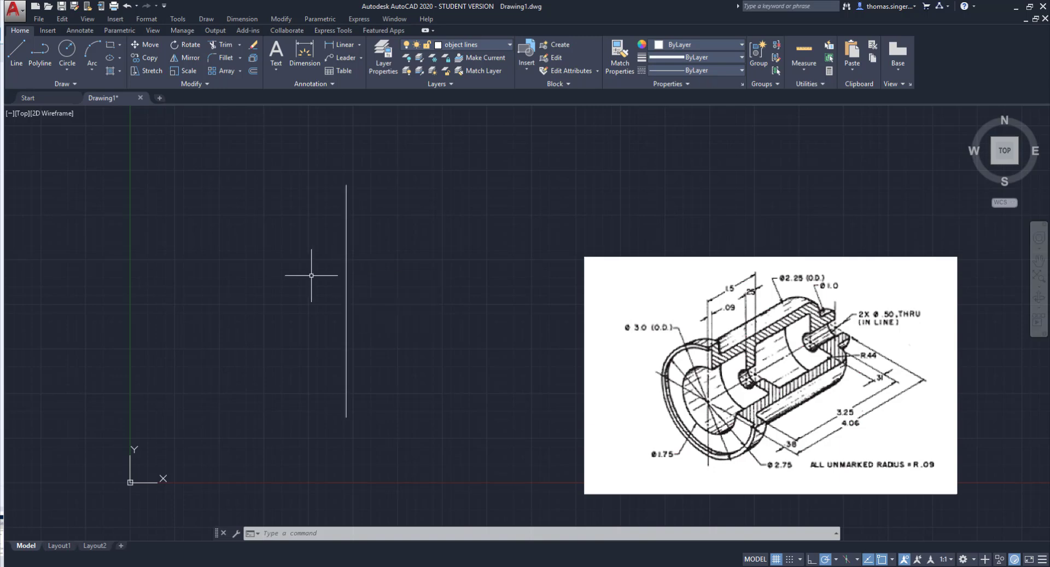
Assign the vertical line to the center line layer and clear the selection.
{"action": "left_click", "coordinate": [346, 254]}
{"action": "left_click", "coordinate": [510, 43]}
{"action": "left_click", "coordinate": [473, 71]}
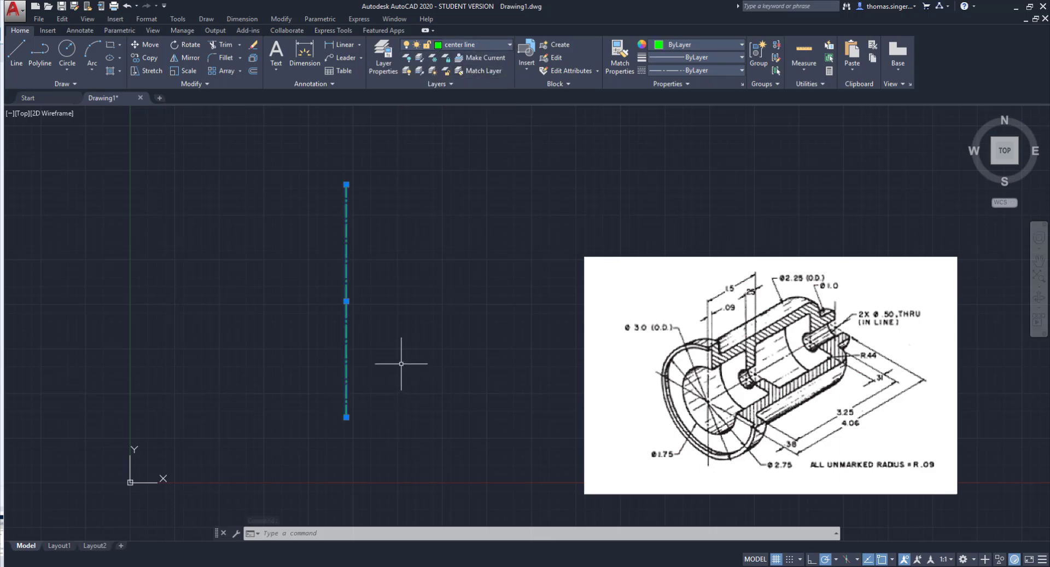
{"action": "key", "text": "Escape"}
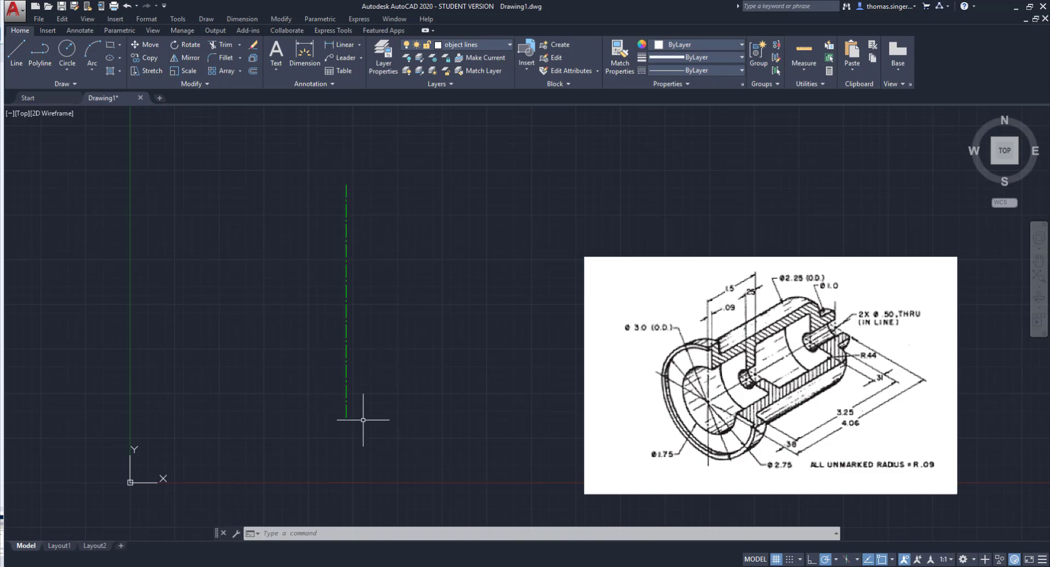
Shrink the reference image by pulling in its upper-left corner, and move it back toward the center line.
{"action": "scroll", "coordinate": [369, 408], "scroll_direction": "up", "scroll_amount": 2}
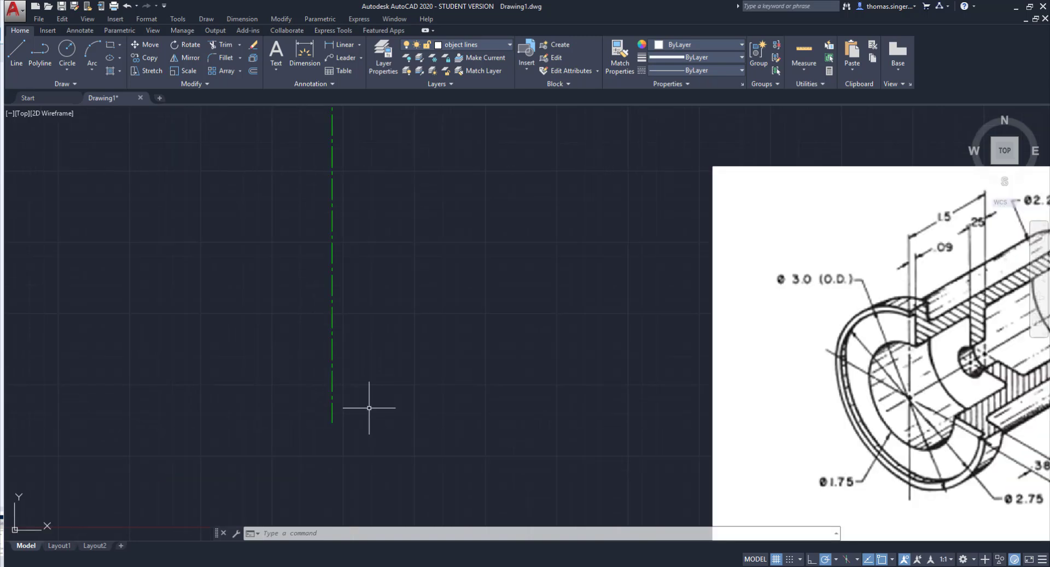
{"action": "left_click", "coordinate": [713, 213]}
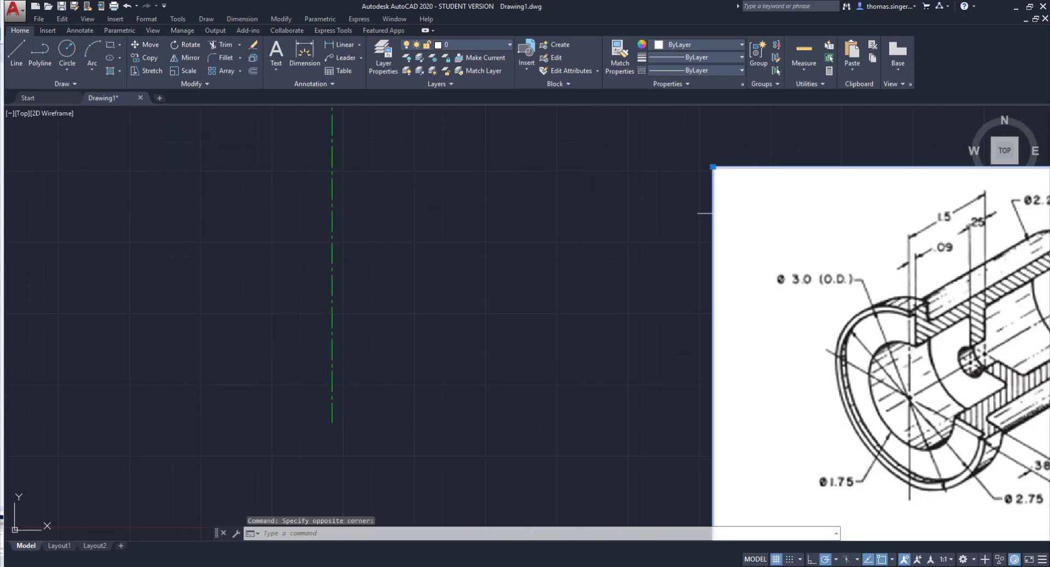
{"action": "left_click", "coordinate": [712, 166]}
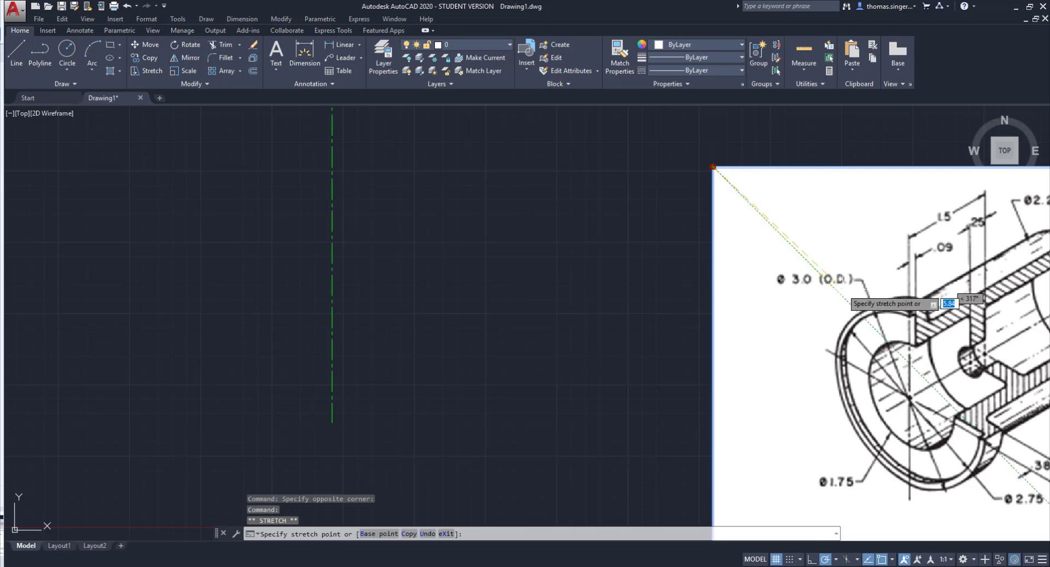
{"action": "left_click", "coordinate": [846, 292]}
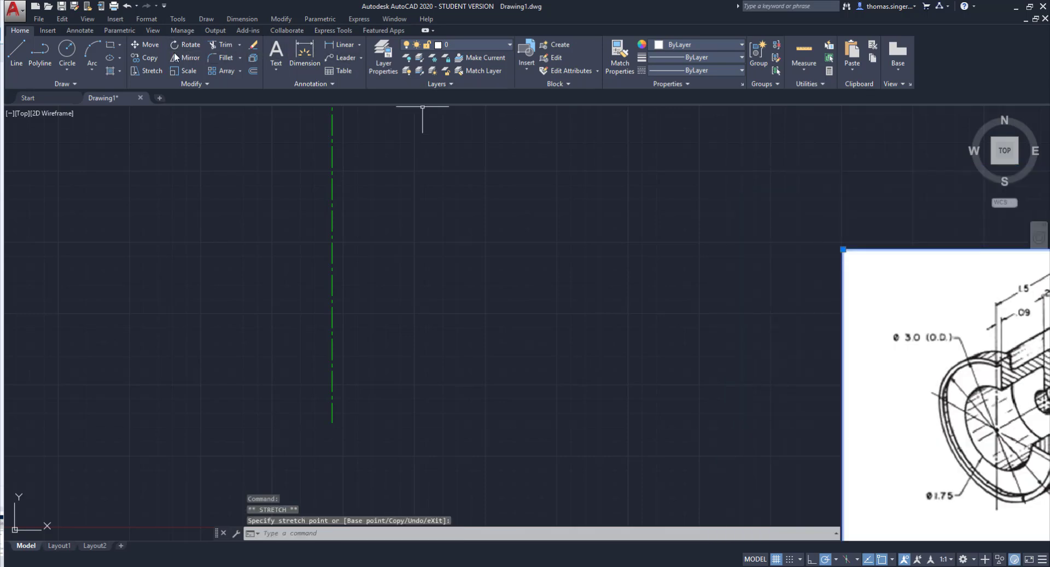
{"action": "left_click", "coordinate": [145, 44]}
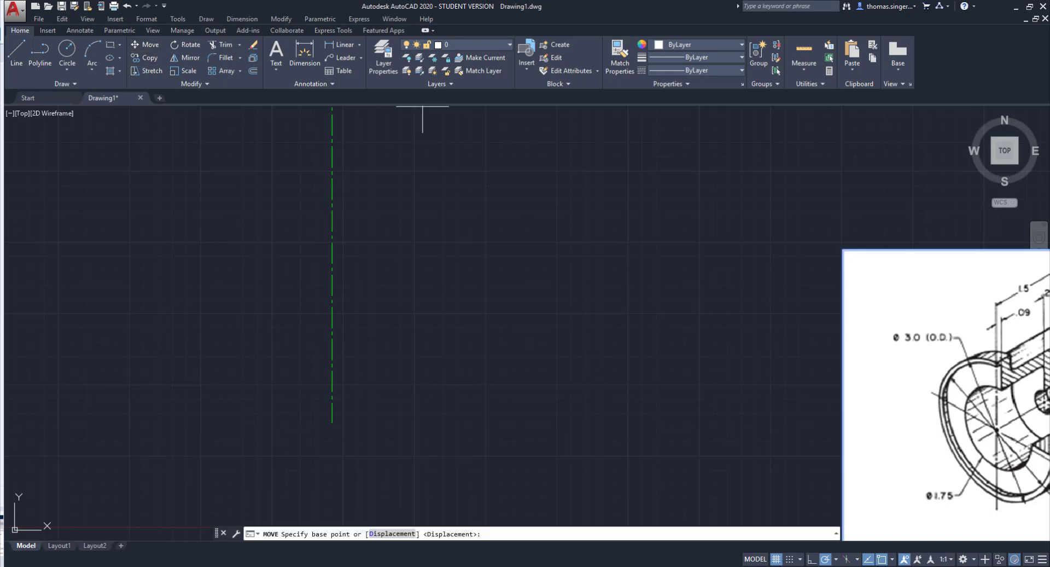
{"action": "left_click", "coordinate": [898, 322]}
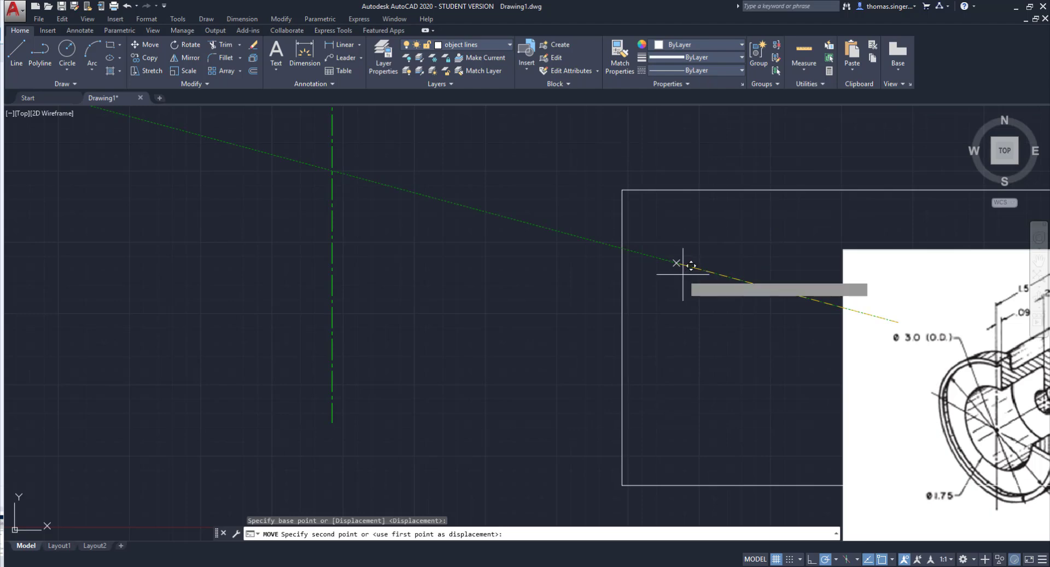
{"action": "left_click", "coordinate": [683, 274]}
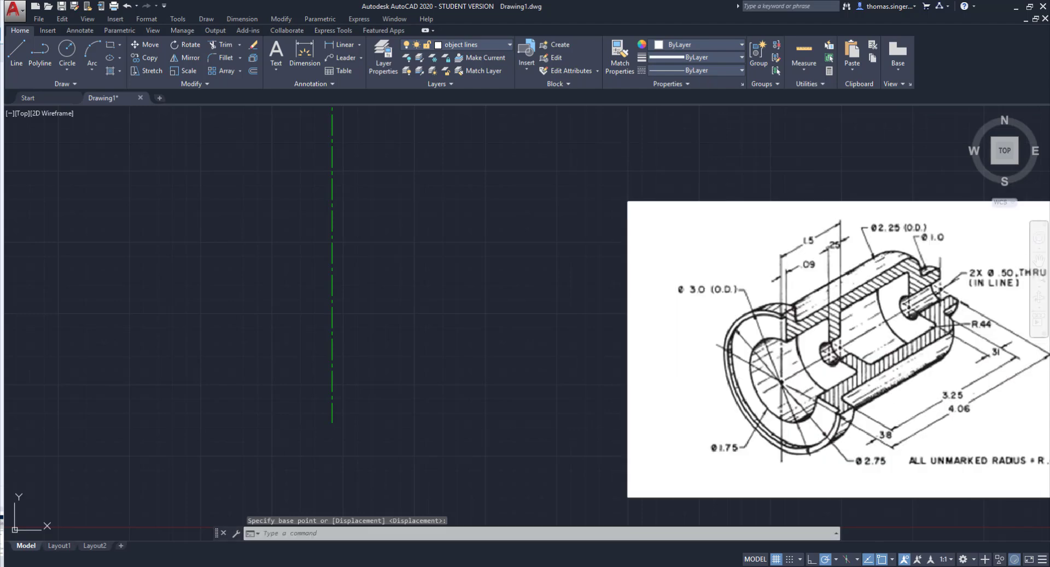
Shrink the reference image further from its upper-left corner and shift it horizontally toward the center line until it fits in view.
{"action": "left_click", "coordinate": [628, 202]}
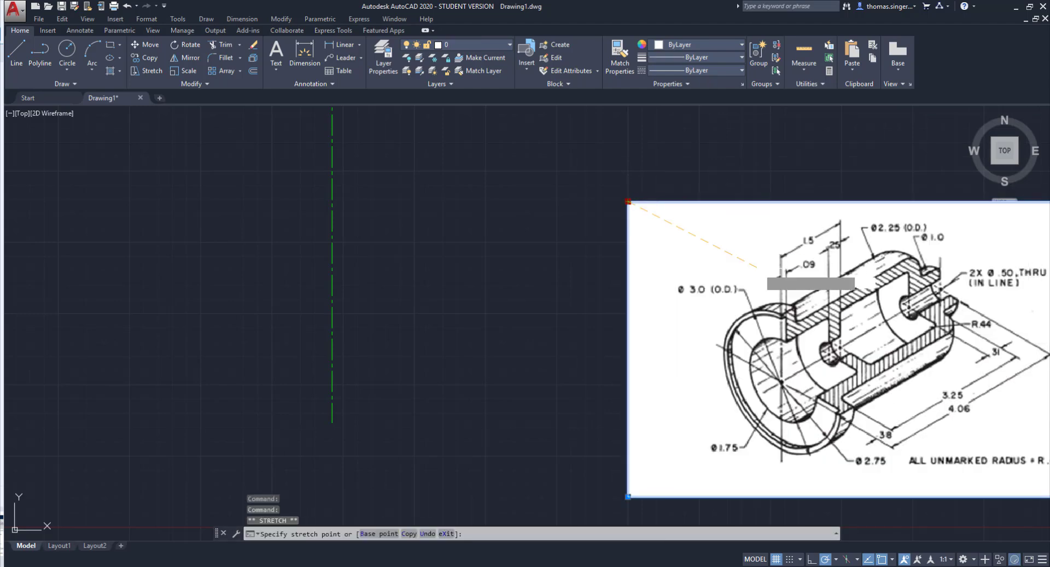
{"action": "left_click", "coordinate": [767, 275]}
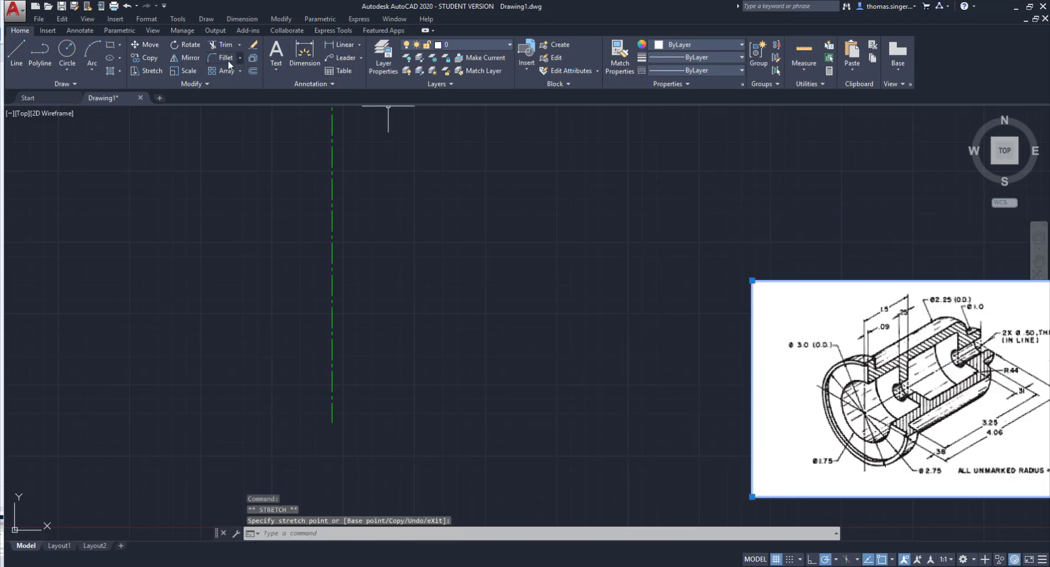
{"action": "left_click", "coordinate": [145, 46]}
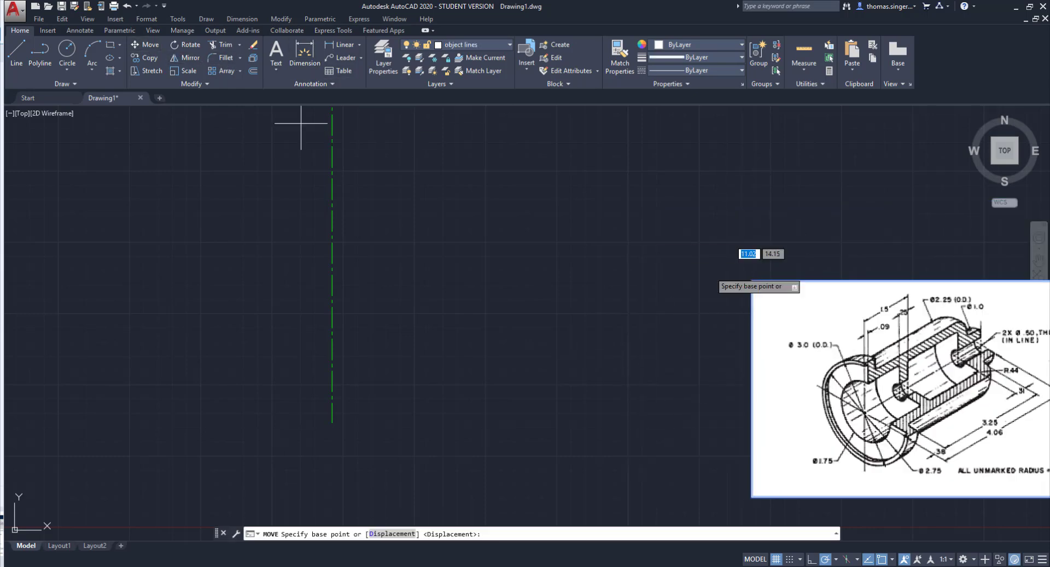
{"action": "left_click", "coordinate": [798, 317]}
{"action": "left_click", "coordinate": [731, 317]}
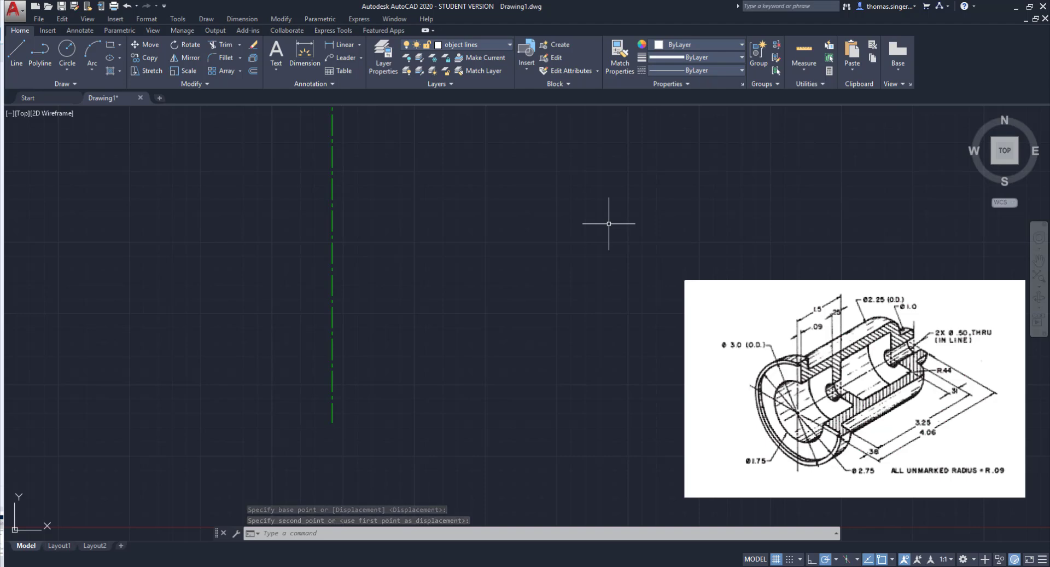
Starting on the center line near its lower end, draw a 0.5 horizontal line to the right and a 0.43 vertical line upward.
{"action": "left_click", "coordinate": [15, 54]}
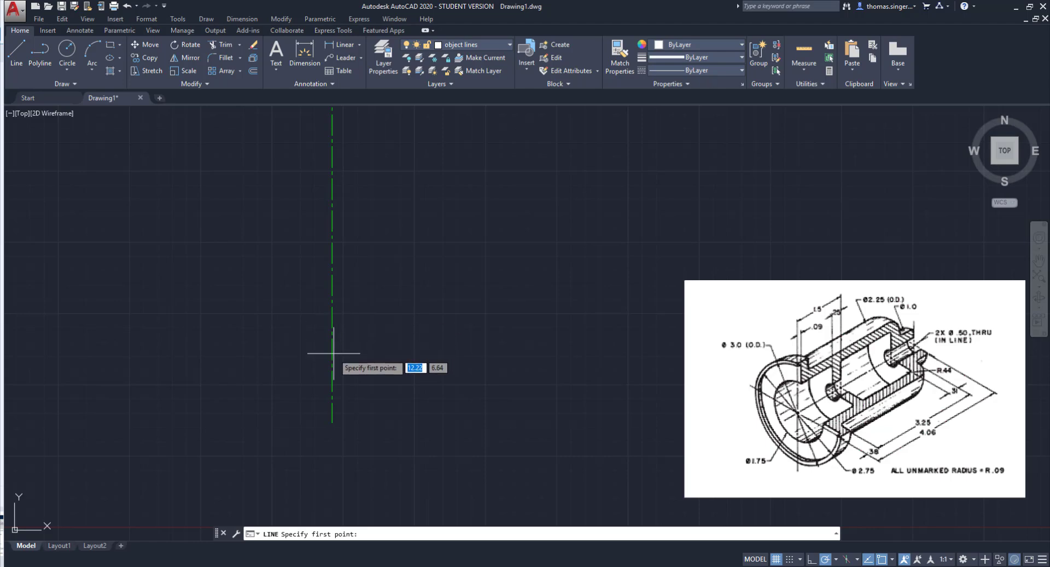
{"action": "left_click", "coordinate": [332, 414]}
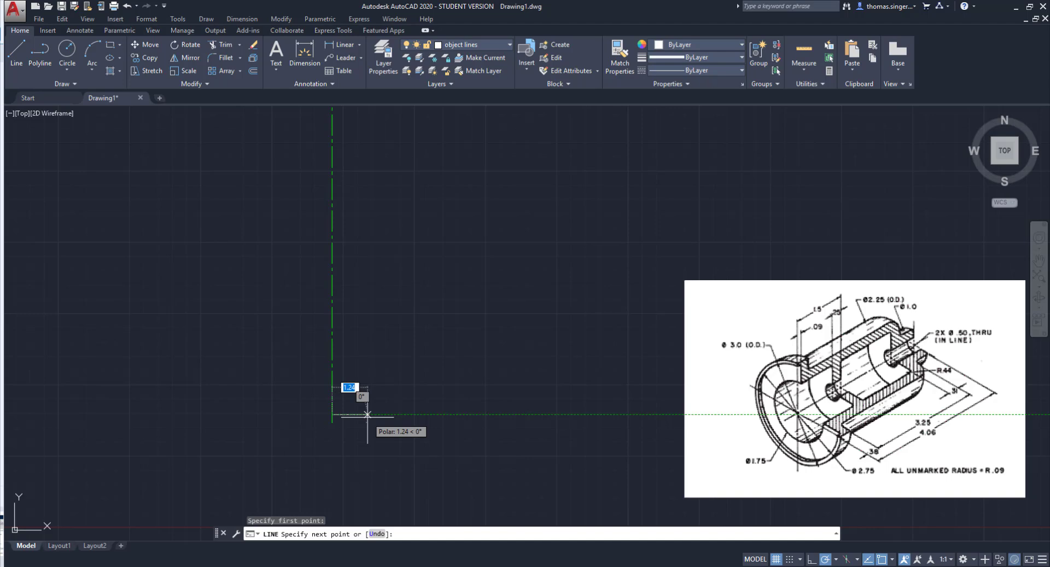
{"action": "type", "text": ".5"}
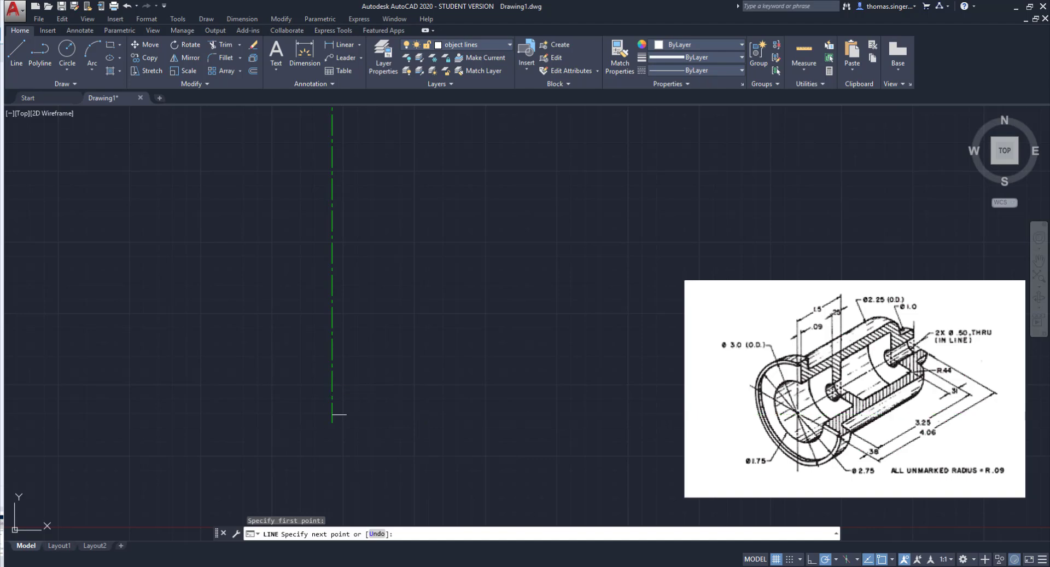
{"action": "key", "text": "Return"}
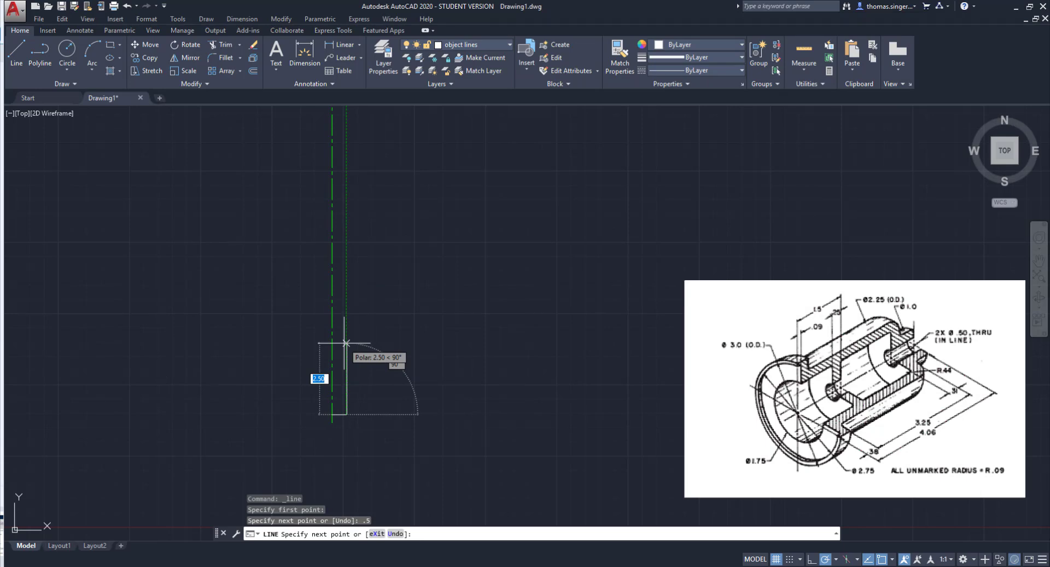
{"action": "type", "text": ".43"}
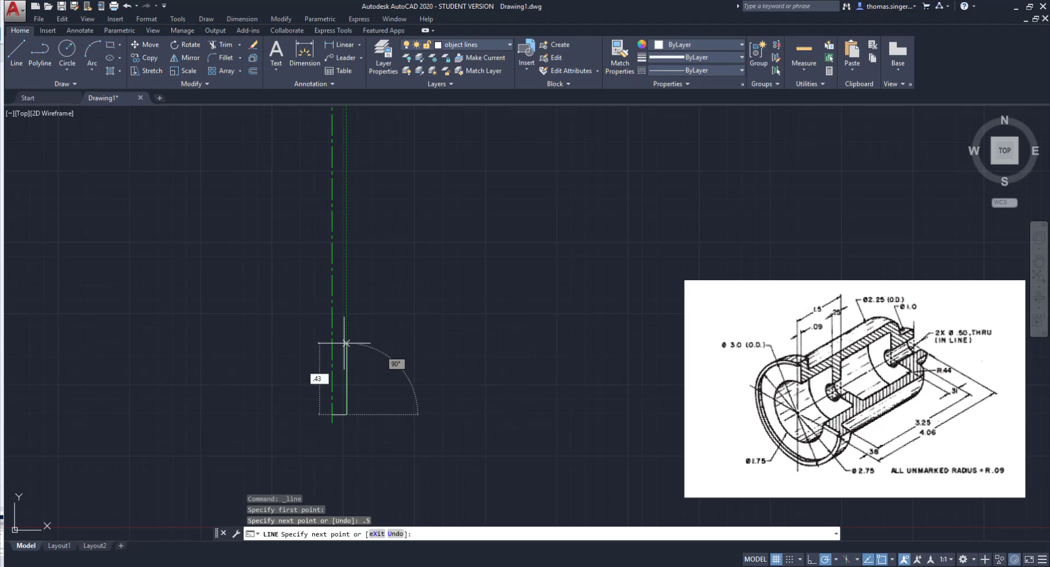
{"action": "key", "text": "Return"}
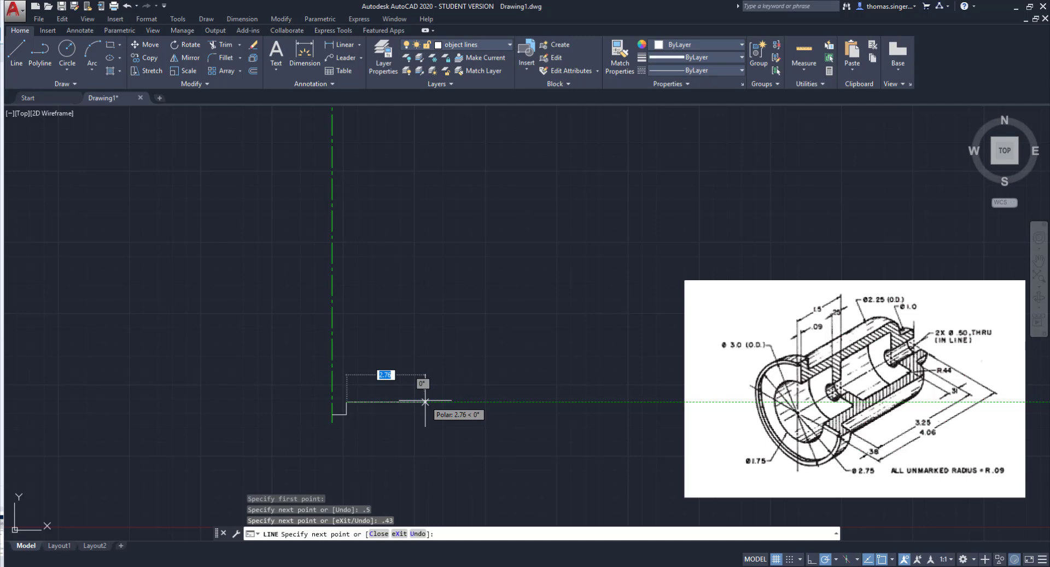
{"action": "key", "text": "Escape"}
Continue the profile with a 0.625 horizontal line to the right and a 3.25 vertical line upward.
{"action": "key", "text": "Return"}
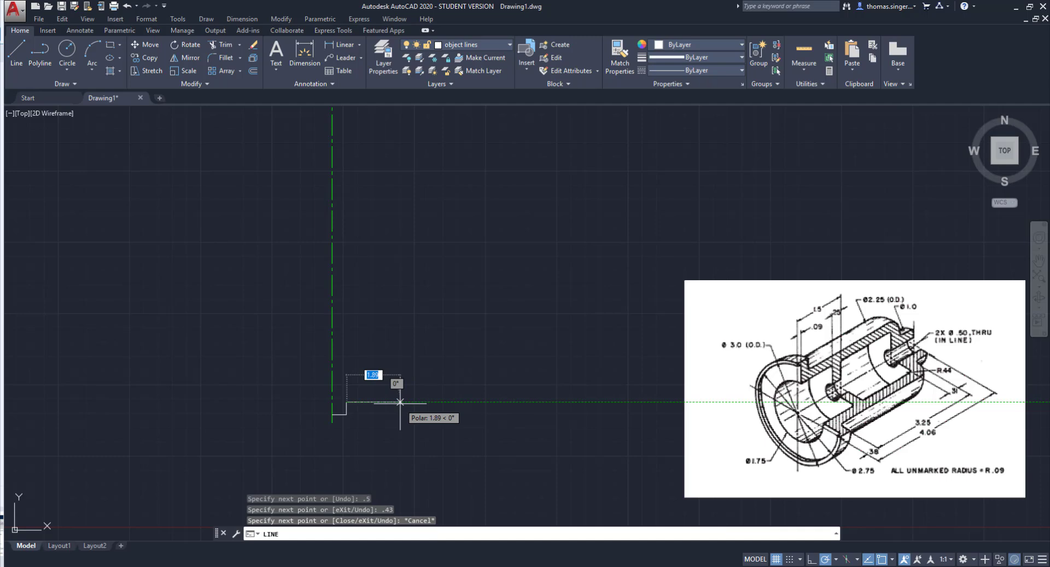
{"action": "type", "text": ".625"}
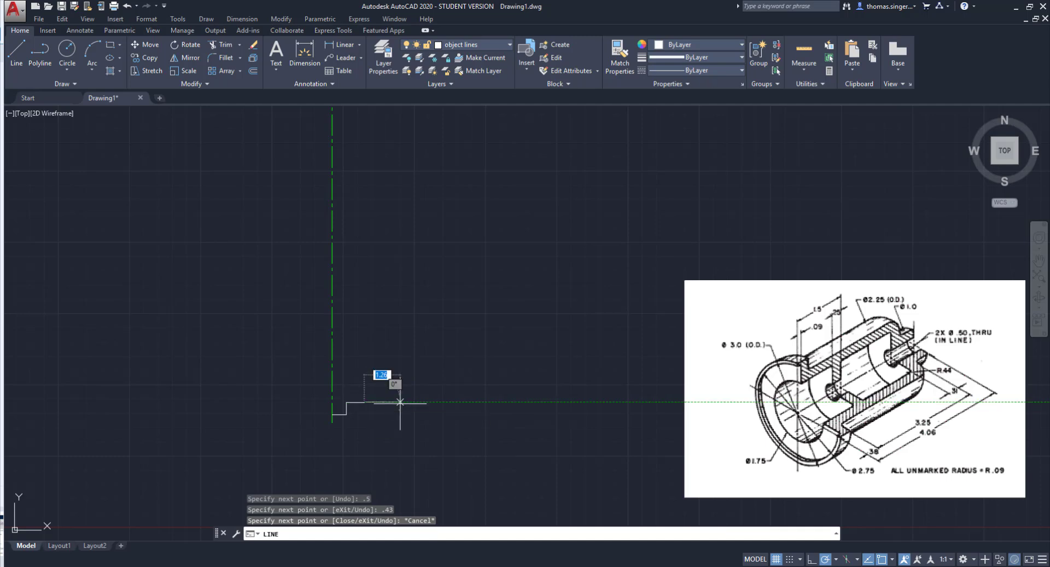
{"action": "key", "text": "Return"}
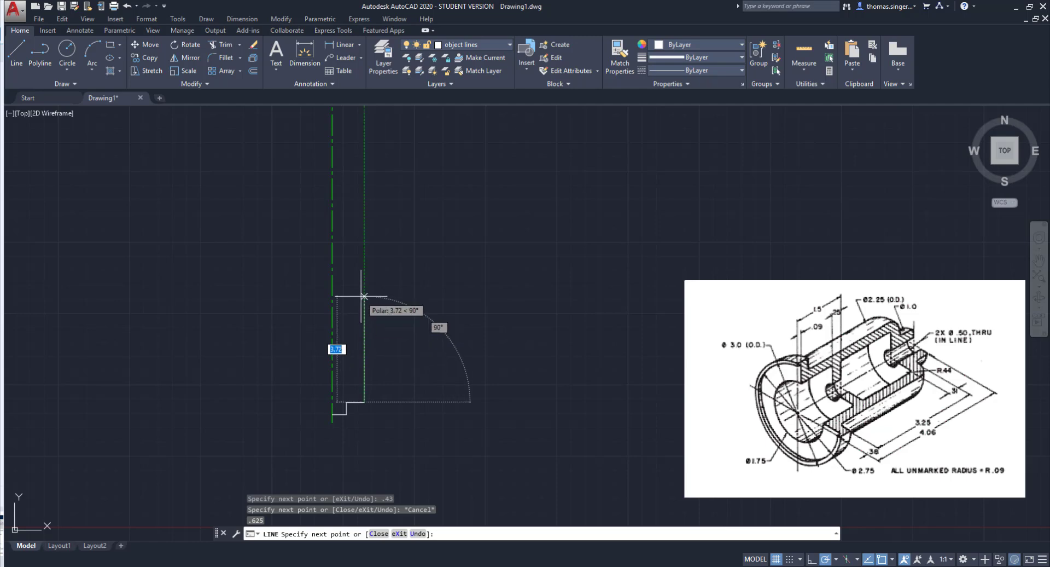
{"action": "type", "text": "3.25"}
{"action": "key", "text": "Return"}
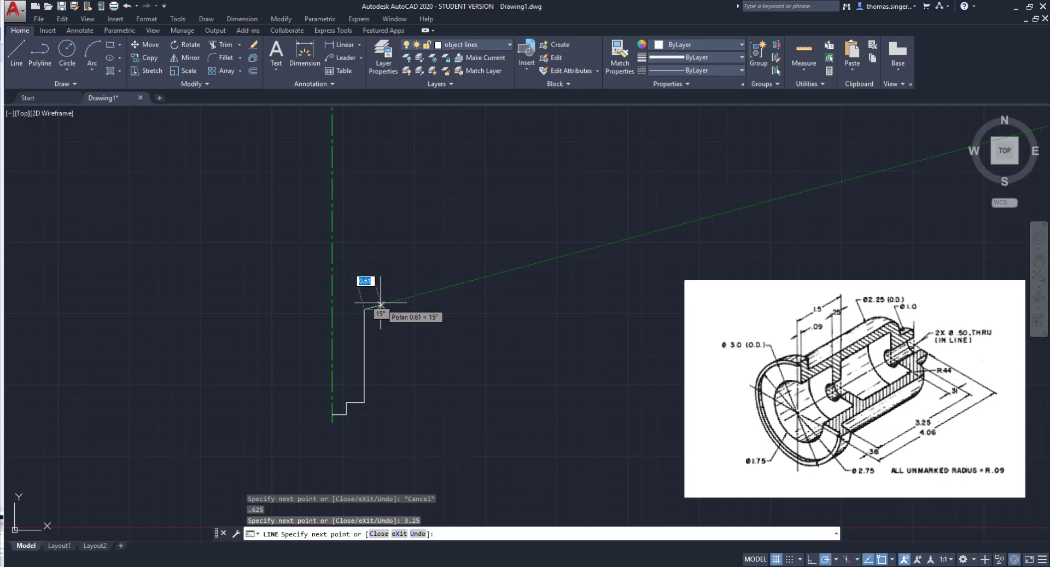
{"action": "key", "text": "Escape"}
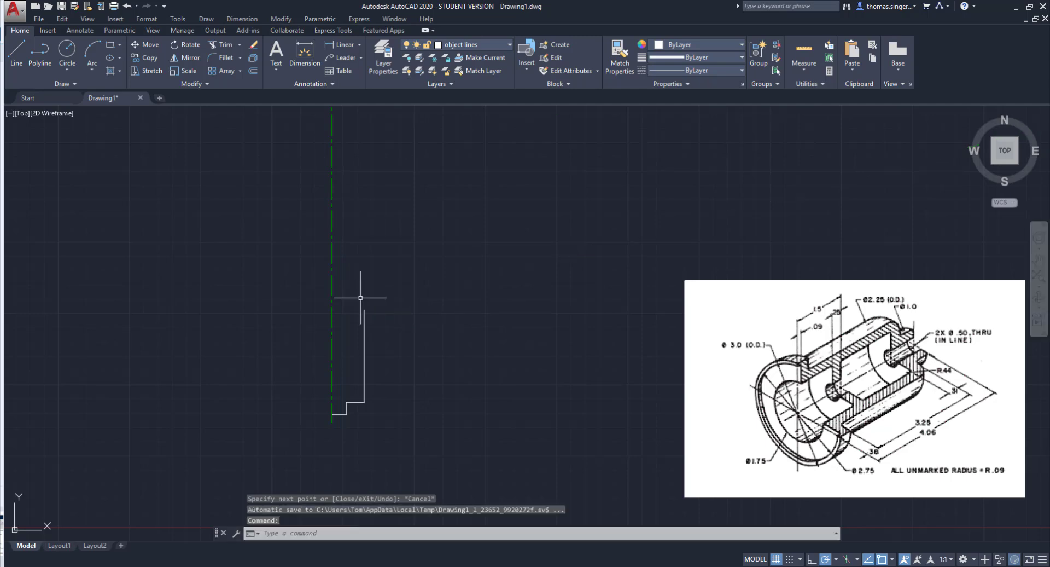
Draw a 1.50 horizontal line to the right from the center line, level with the upper end of the 3.25 vertical line.
{"action": "left_click", "coordinate": [18, 45]}
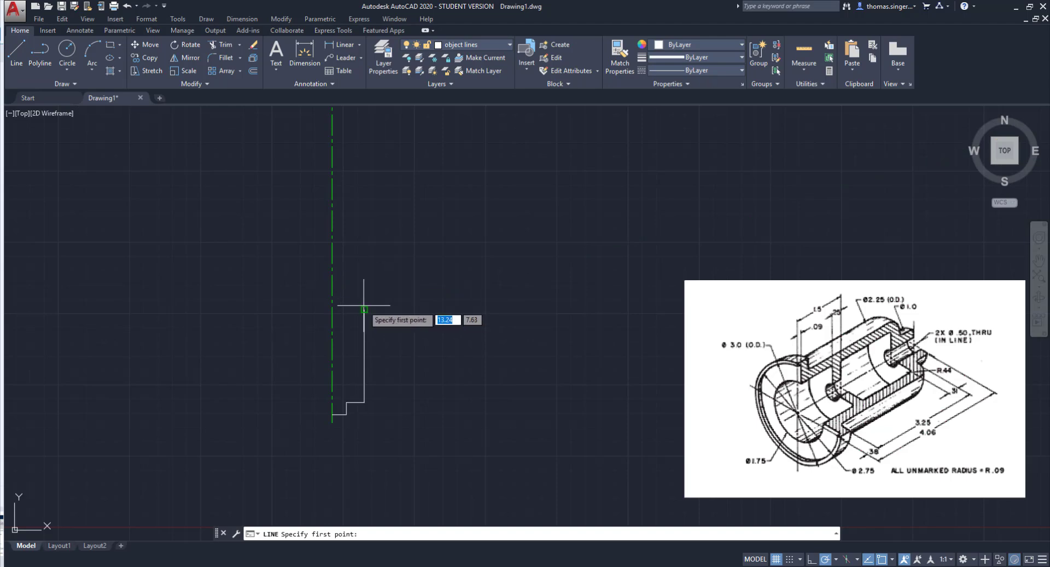
{"action": "left_click", "coordinate": [332, 309]}
{"action": "type", "text": "1.50"}
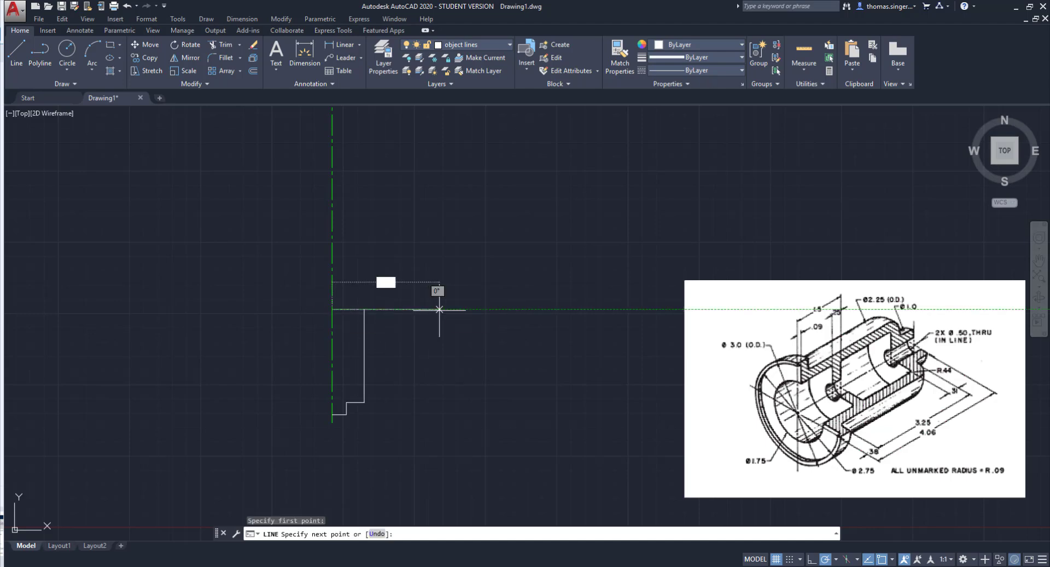
{"action": "key", "text": "Return"}
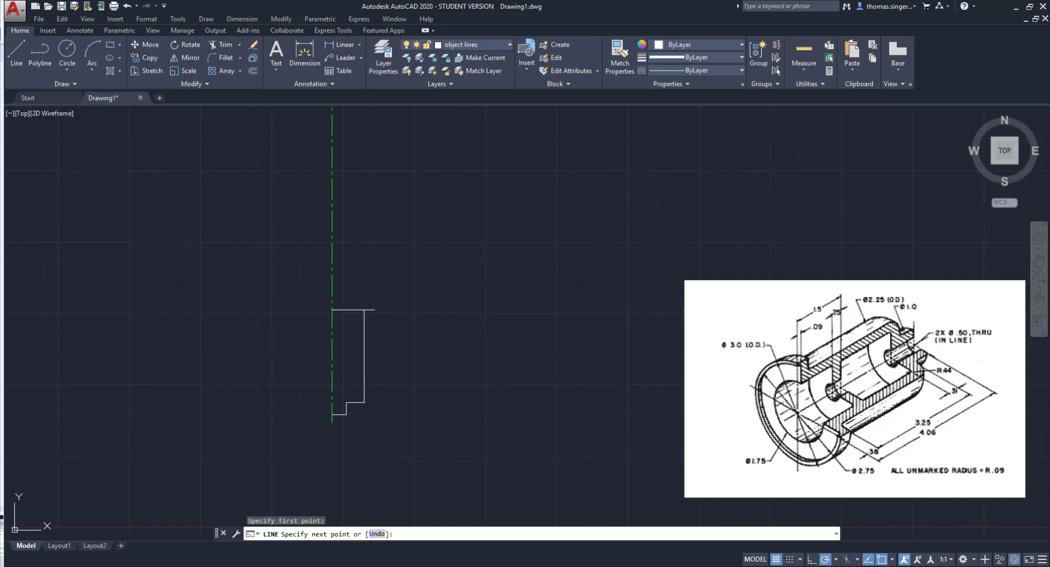
{"action": "right_click", "coordinate": [410, 293]}
{"action": "left_click", "coordinate": [429, 298]}
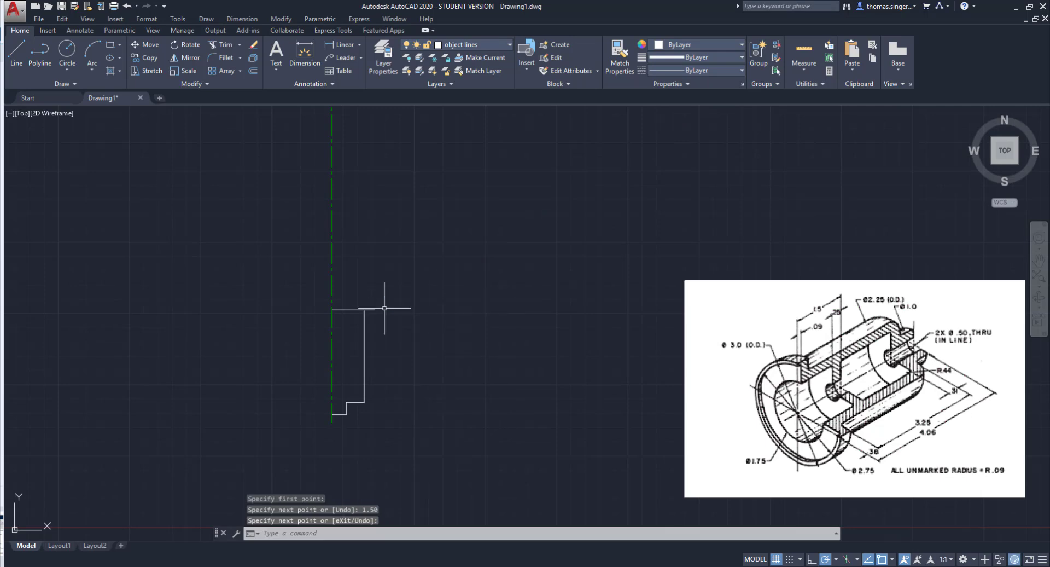
Trim the 1.50 line between the center line and the long vertical line, using the vertical line as cutting edge.
{"action": "scroll", "coordinate": [366, 324], "scroll_direction": "up", "scroll_amount": 4}
{"action": "scroll", "coordinate": [363, 305], "scroll_direction": "down", "scroll_amount": 2}
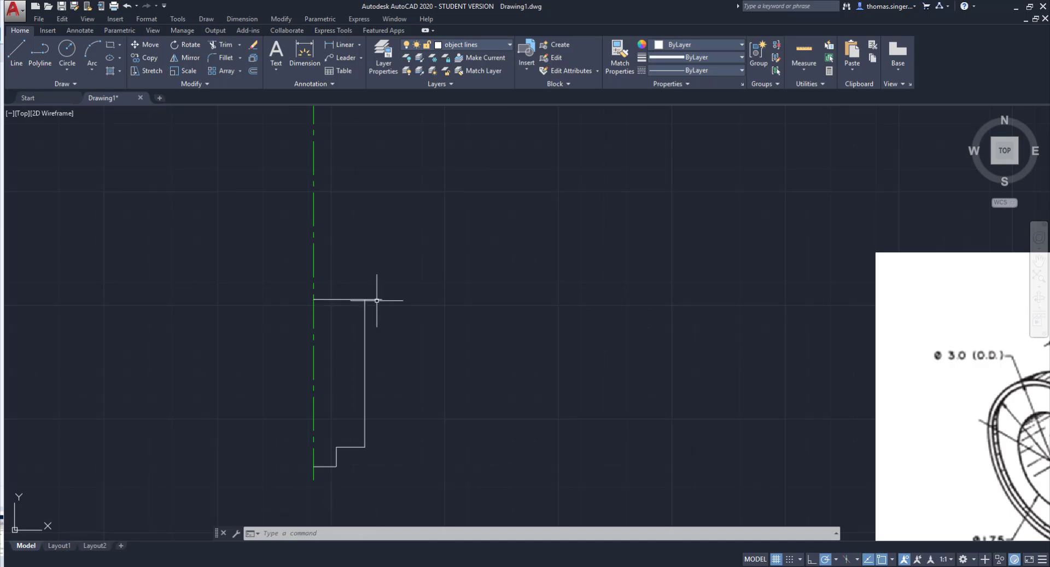
{"action": "left_click", "coordinate": [226, 45]}
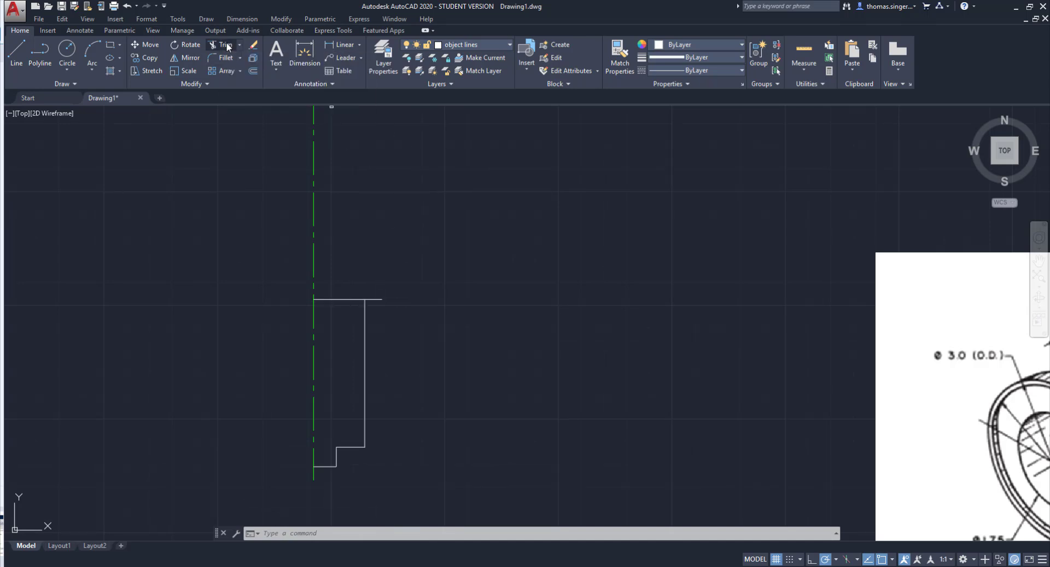
{"action": "left_click", "coordinate": [364, 310]}
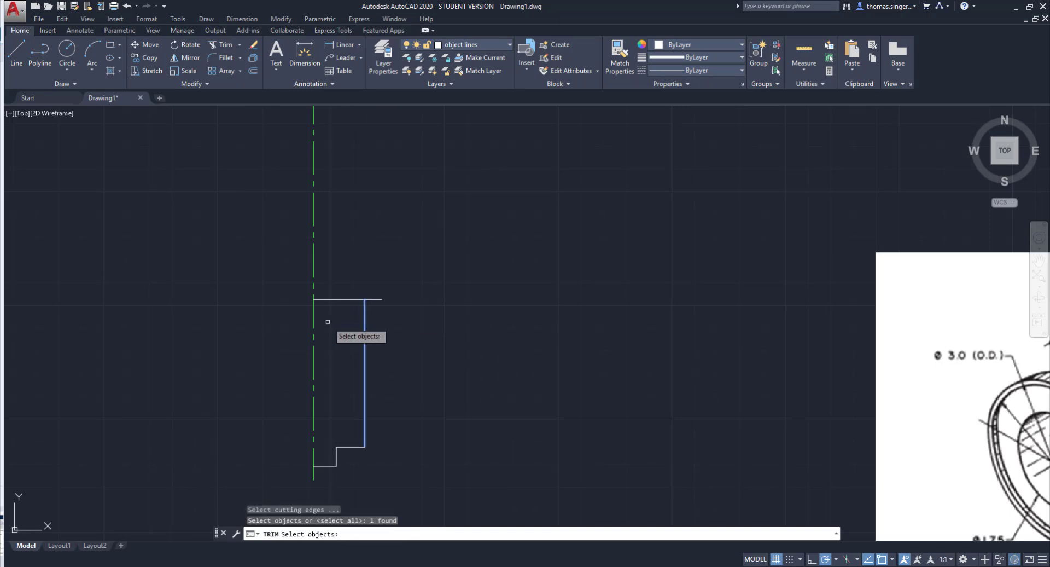
{"action": "key", "text": "Return"}
{"action": "left_click", "coordinate": [333, 300]}
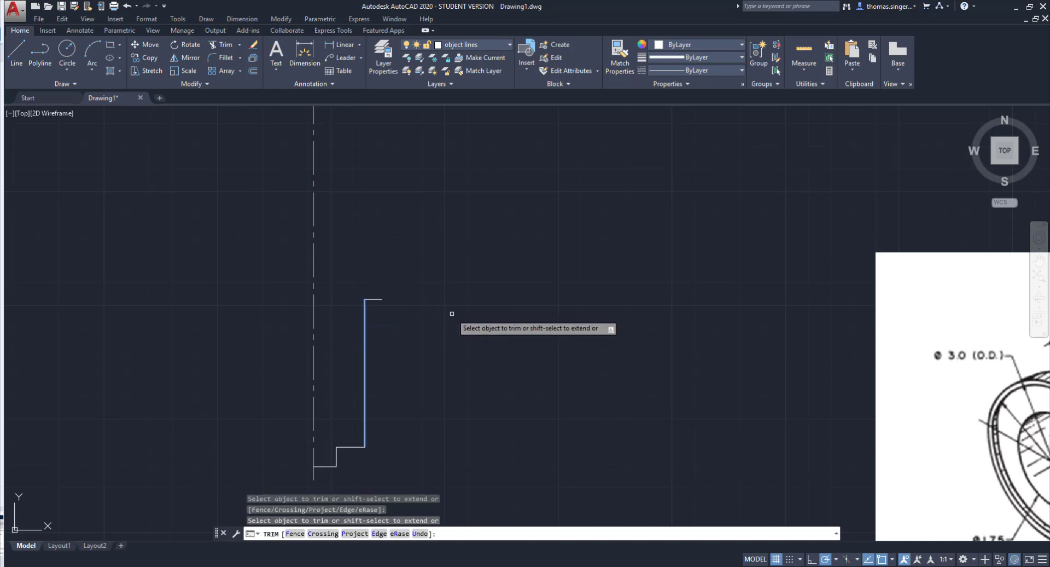
{"action": "right_click", "coordinate": [446, 312]}
{"action": "left_click", "coordinate": [460, 318]}
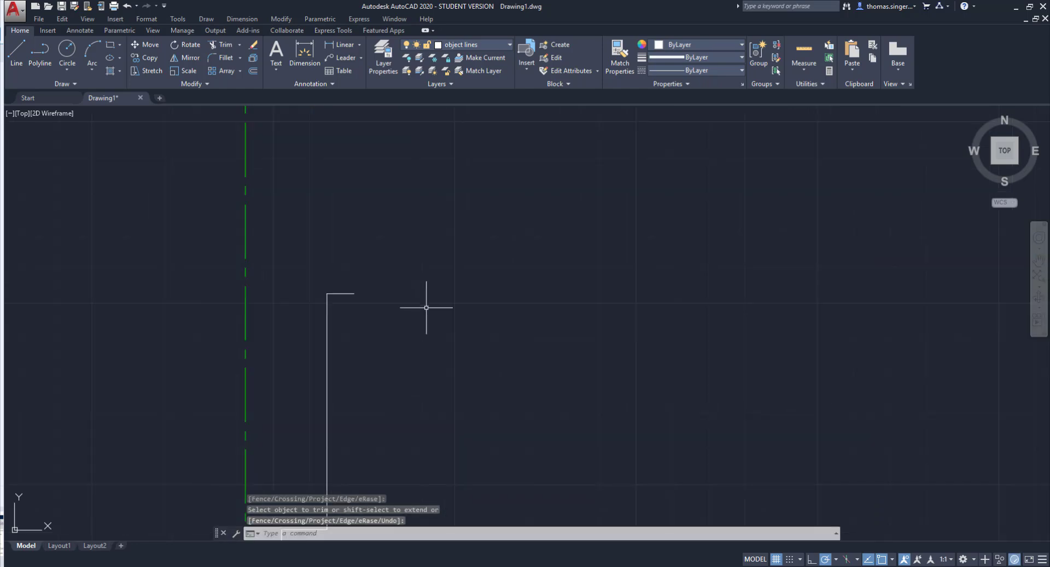
From the outer end of the trimmed line, draw the flange edge: 0.38 up, 0.125 to the left and 0.09 down.
{"action": "scroll", "coordinate": [426, 307], "scroll_direction": "down", "scroll_amount": 2}
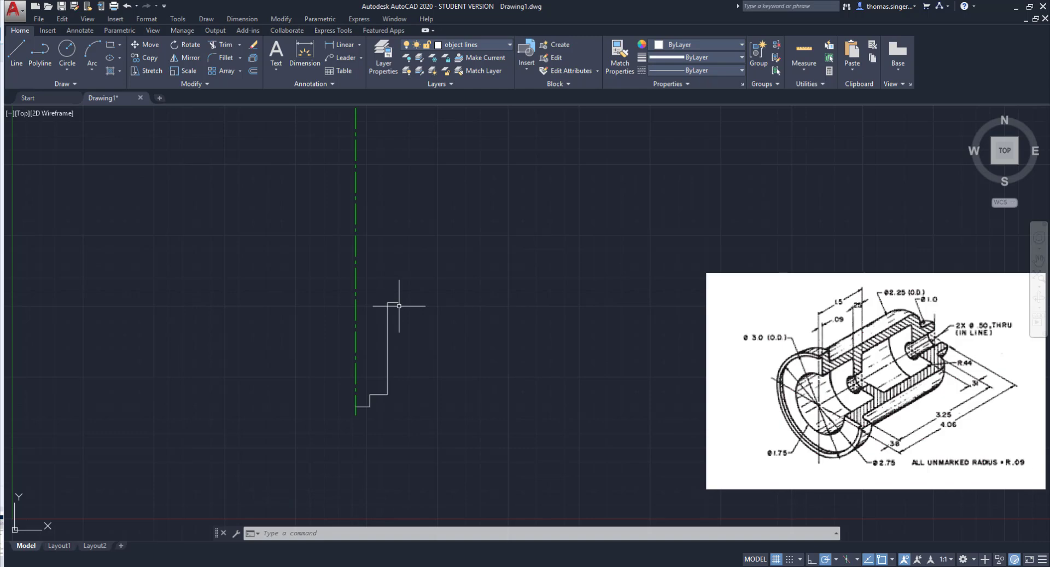
{"action": "left_click", "coordinate": [17, 54]}
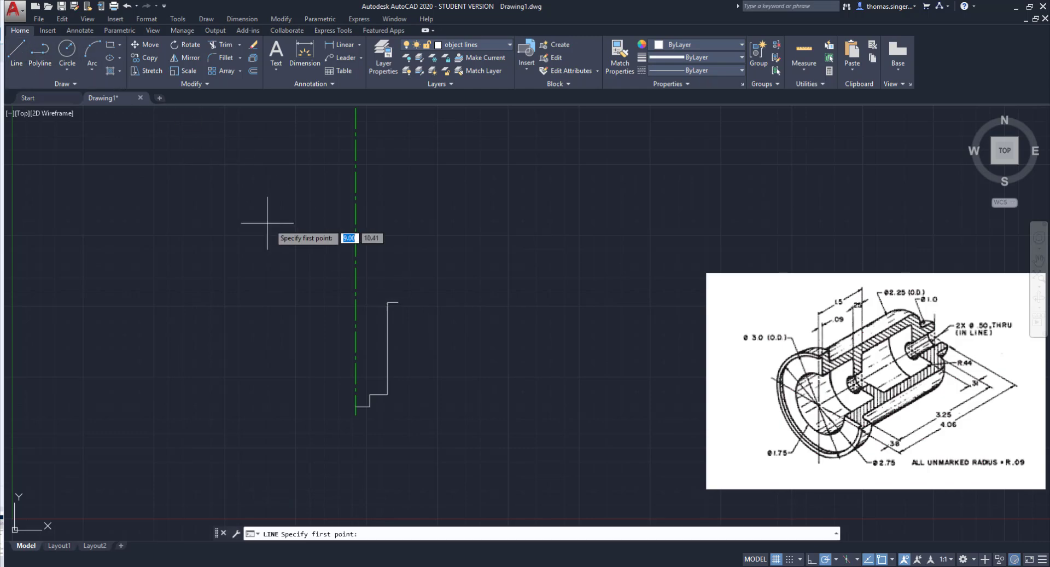
{"action": "left_click", "coordinate": [398, 301]}
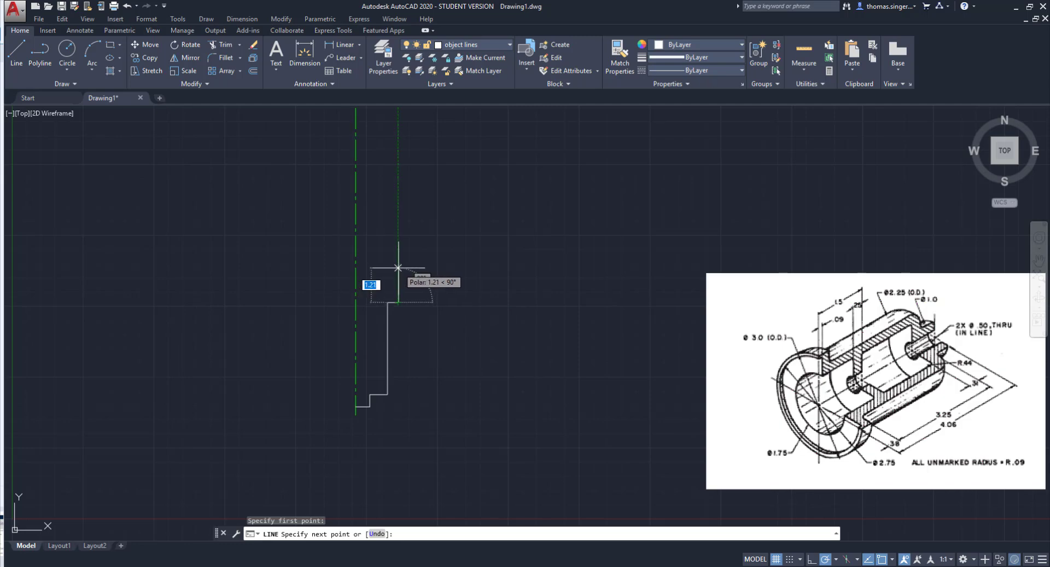
{"action": "type", "text": ".38"}
{"action": "key", "text": "Return"}
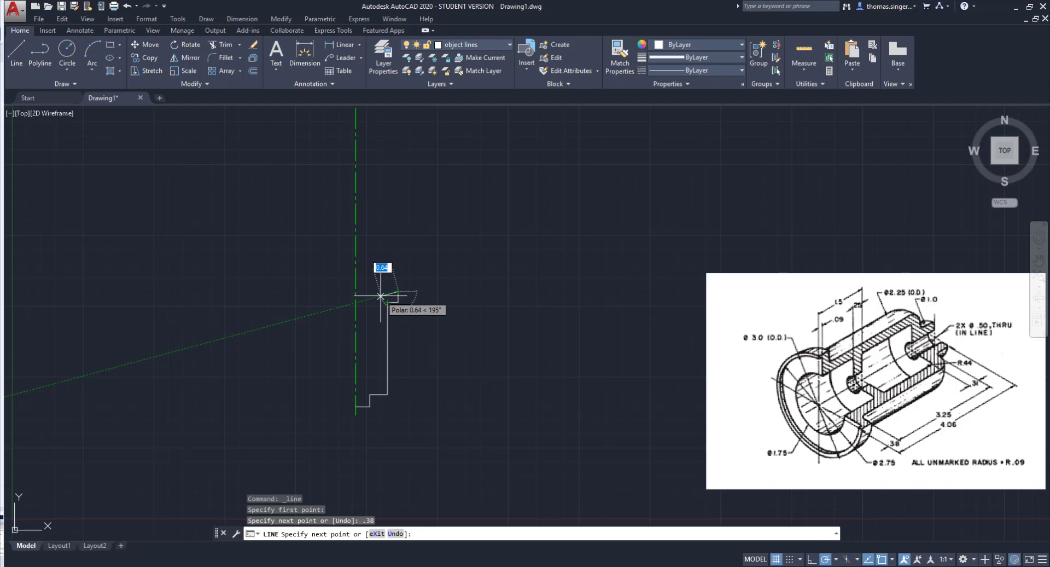
{"action": "scroll", "coordinate": [397, 281], "scroll_direction": "up", "scroll_amount": 4}
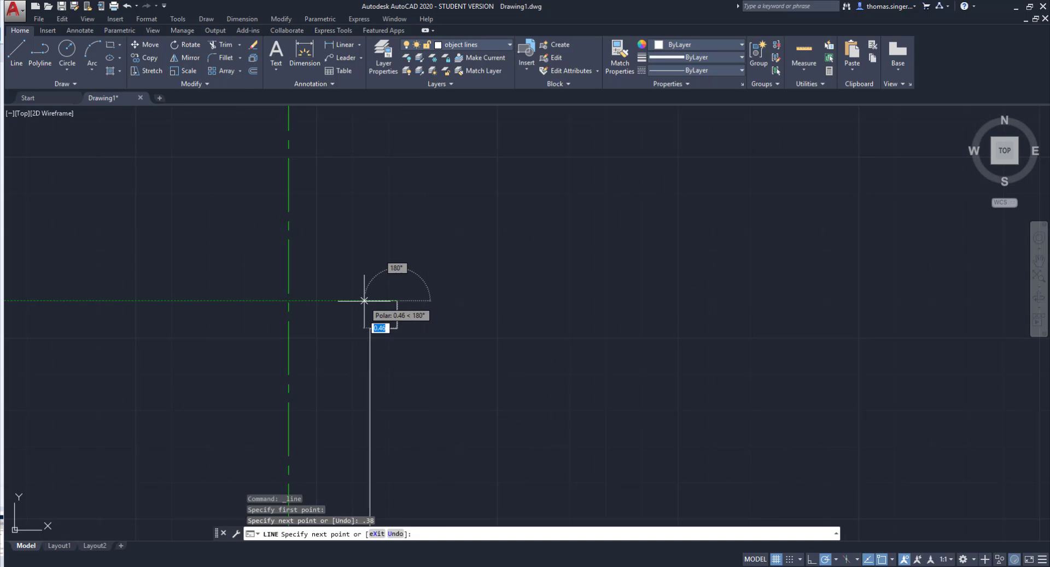
{"action": "type", "text": ".125"}
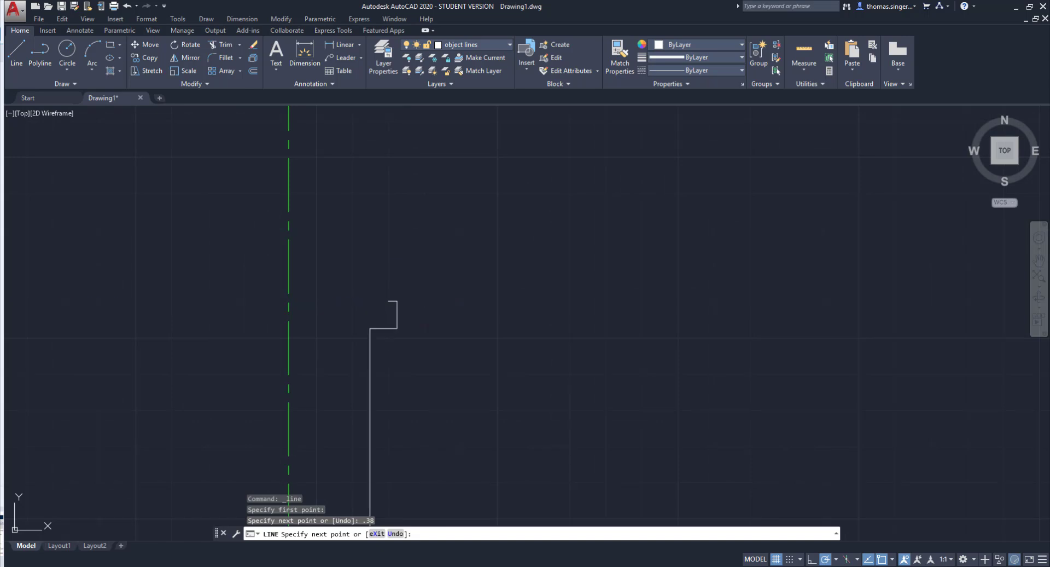
{"action": "key", "text": "Return"}
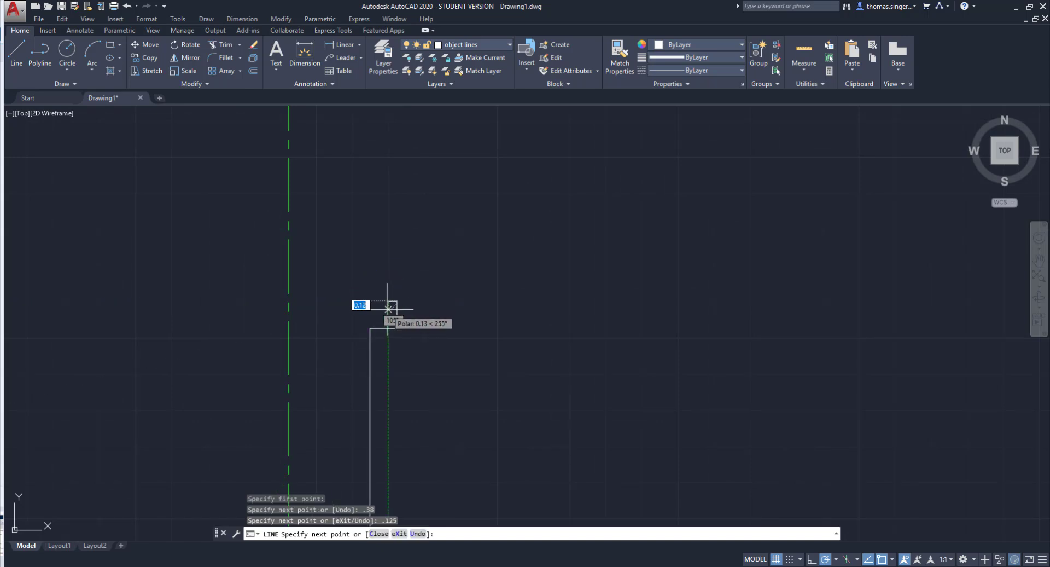
{"action": "type", "text": ".09"}
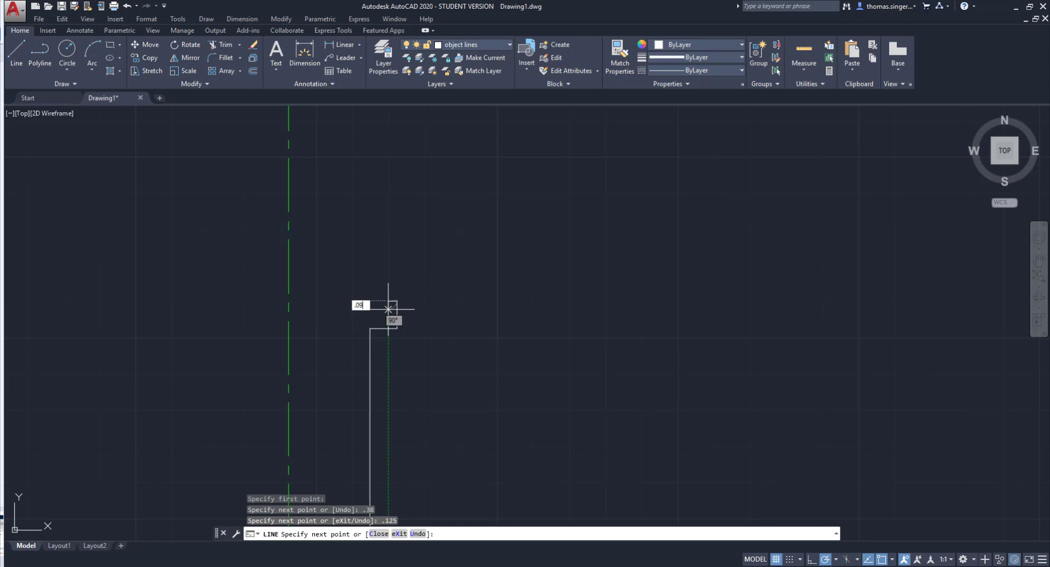
{"action": "key", "text": "Return"}
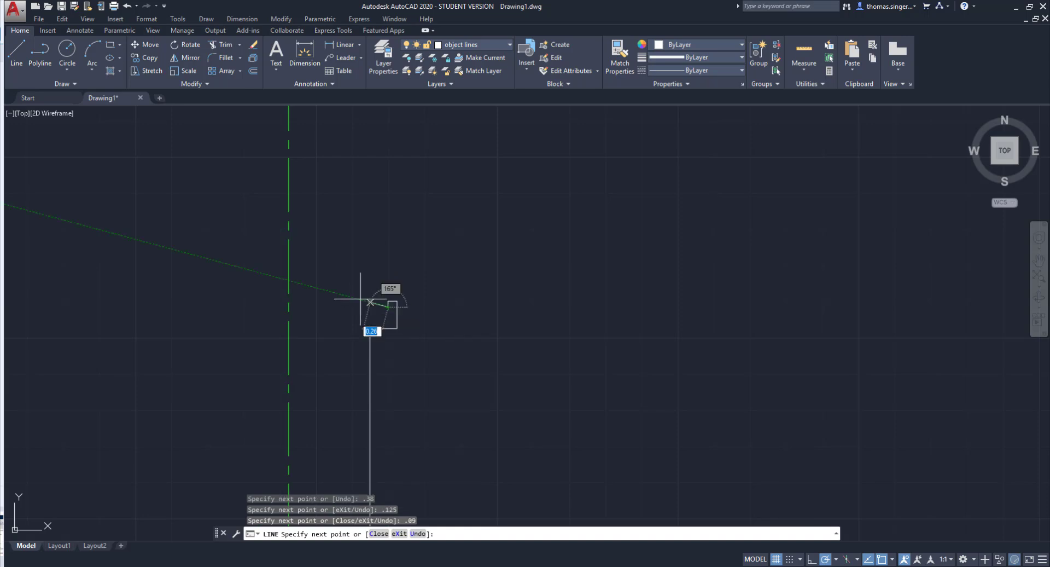
Try a 0.875 horizontal line toward the center line from the lower end of the 0.09 line, and erase it.
{"action": "scroll", "coordinate": [369, 313], "scroll_direction": "up", "scroll_amount": 2}
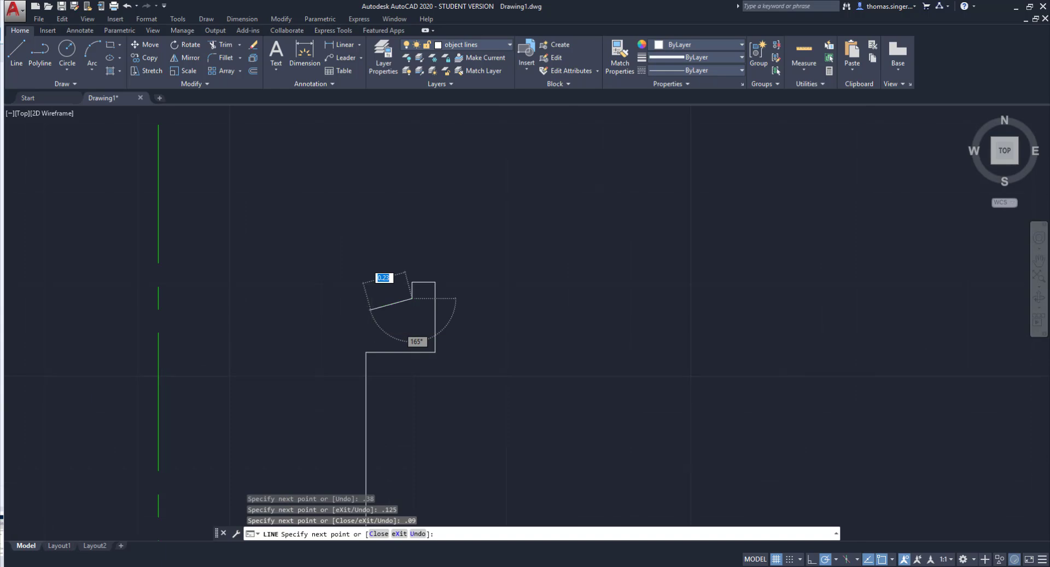
{"action": "scroll", "coordinate": [369, 314], "scroll_direction": "down", "scroll_amount": 3}
{"action": "scroll", "coordinate": [369, 314], "scroll_direction": "down", "scroll_amount": 1}
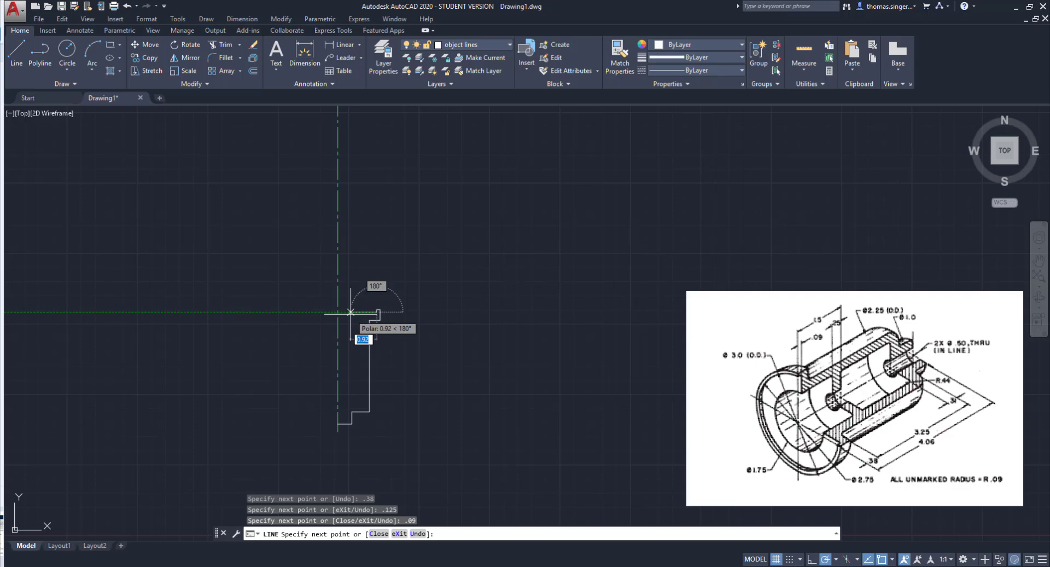
{"action": "type", "text": ".875"}
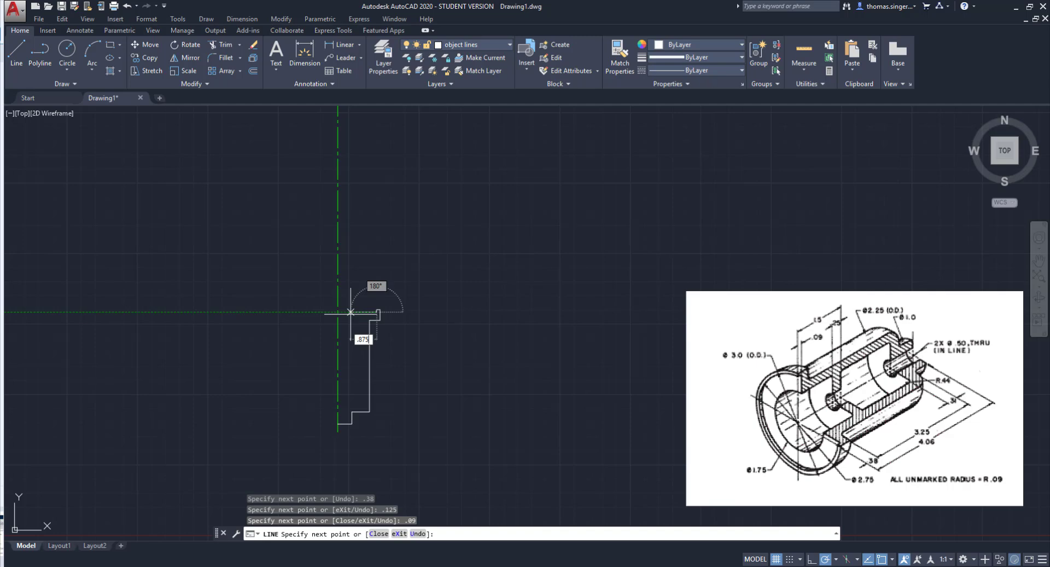
{"action": "key", "text": "Return"}
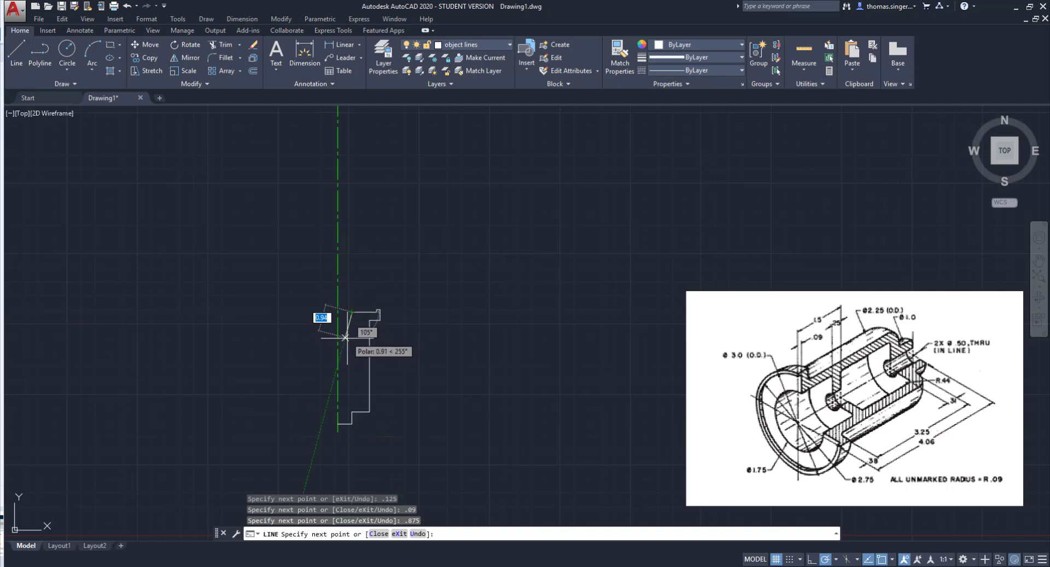
{"action": "scroll", "coordinate": [345, 328], "scroll_direction": "up", "scroll_amount": 4}
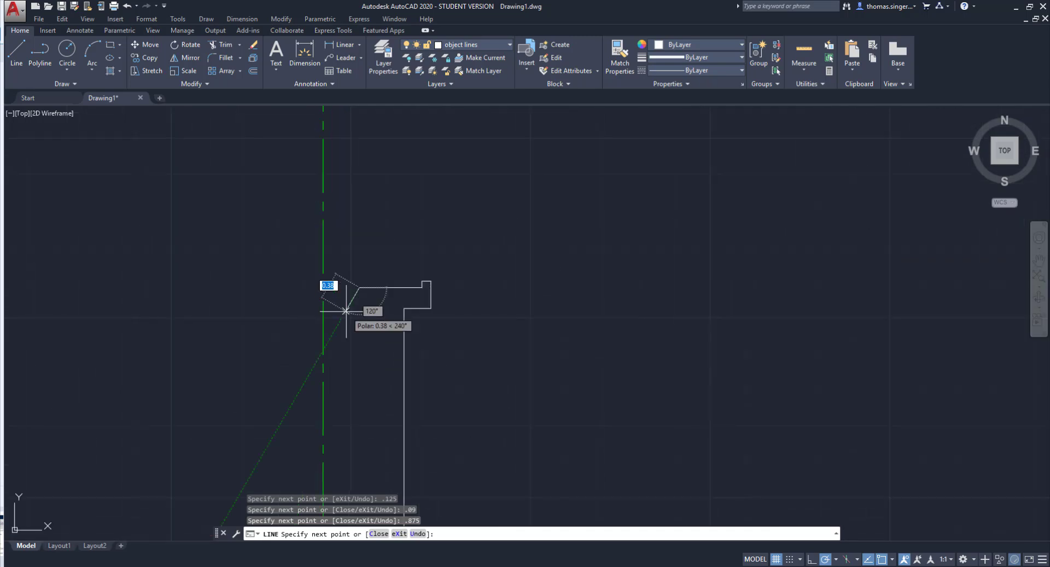
{"action": "scroll", "coordinate": [345, 311], "scroll_direction": "down", "scroll_amount": 4}
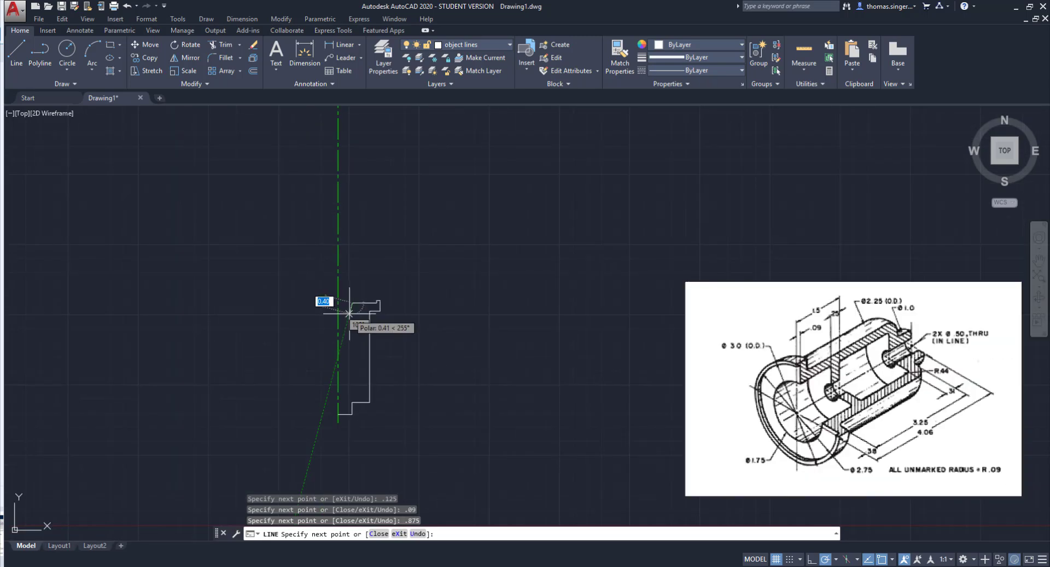
{"action": "key", "text": "Escape"}
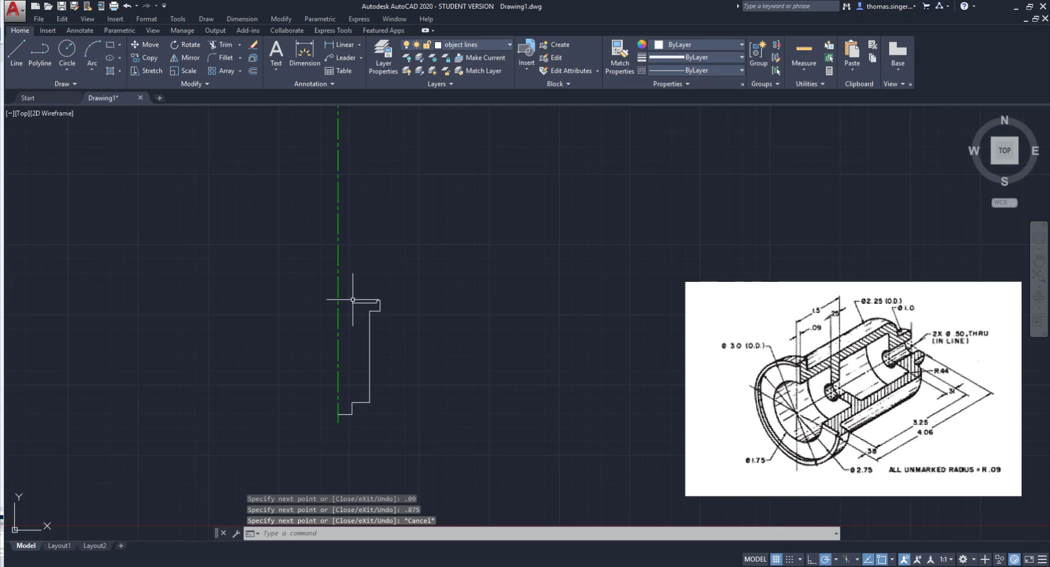
{"action": "left_click", "coordinate": [356, 302]}
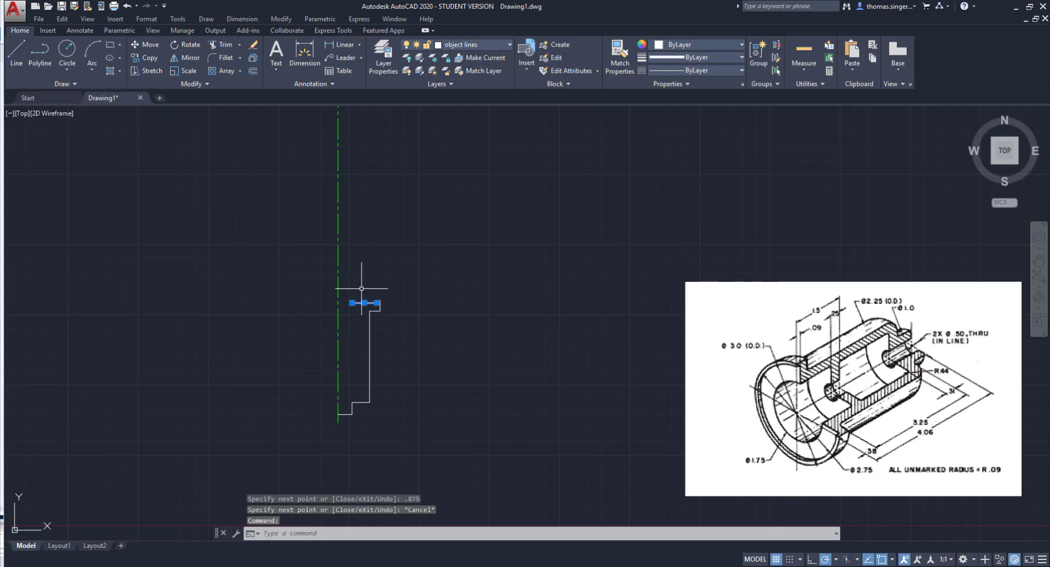
Draw a 0.875 line from the center line, level with the 0.09 line's lower end, continue it to that end, and erase the 0.875 segment.
{"action": "left_click", "coordinate": [16, 52]}
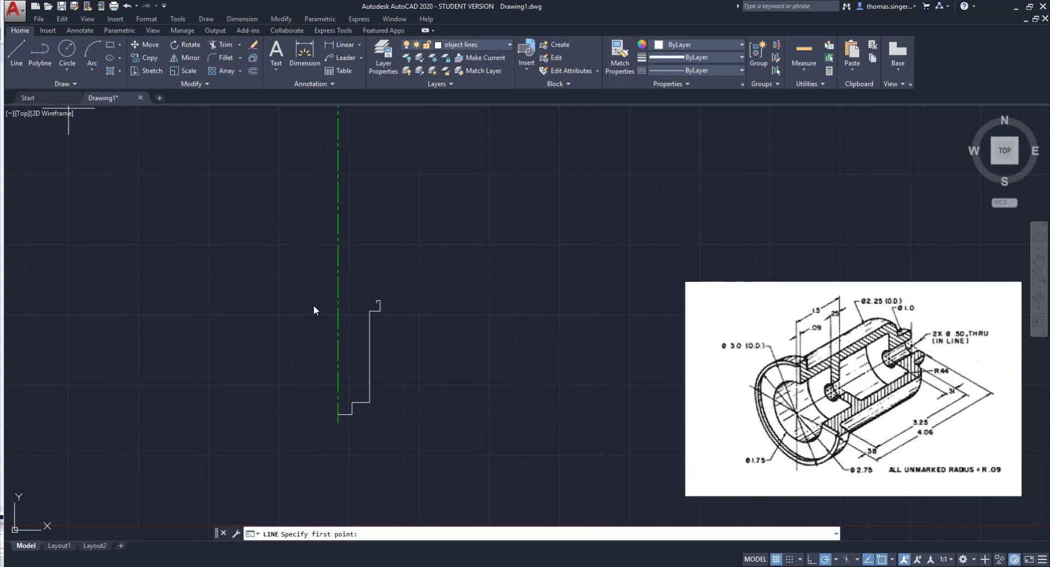
{"action": "scroll", "coordinate": [359, 318], "scroll_direction": "up", "scroll_amount": 2}
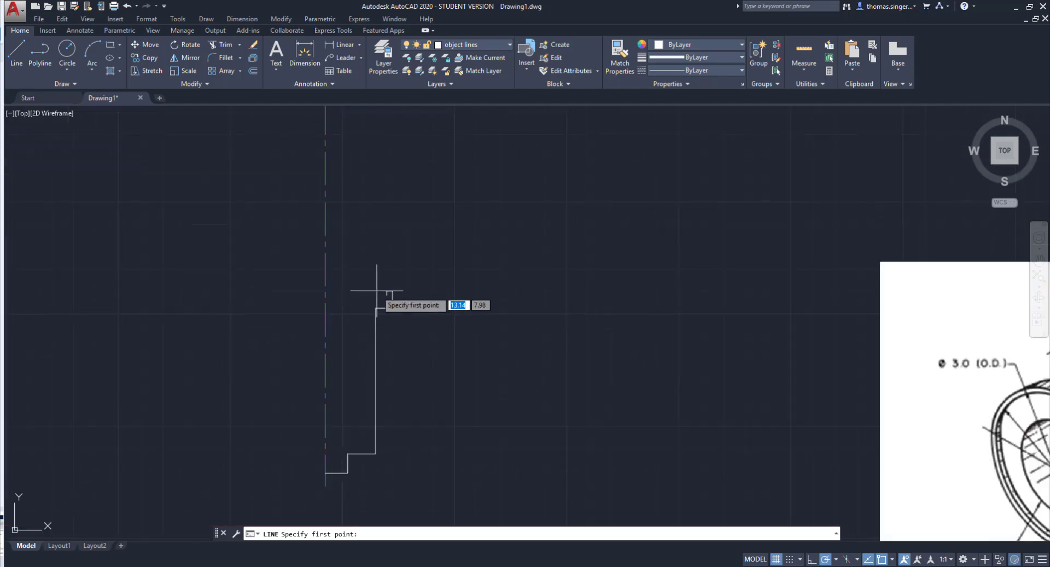
{"action": "left_click", "coordinate": [325, 294]}
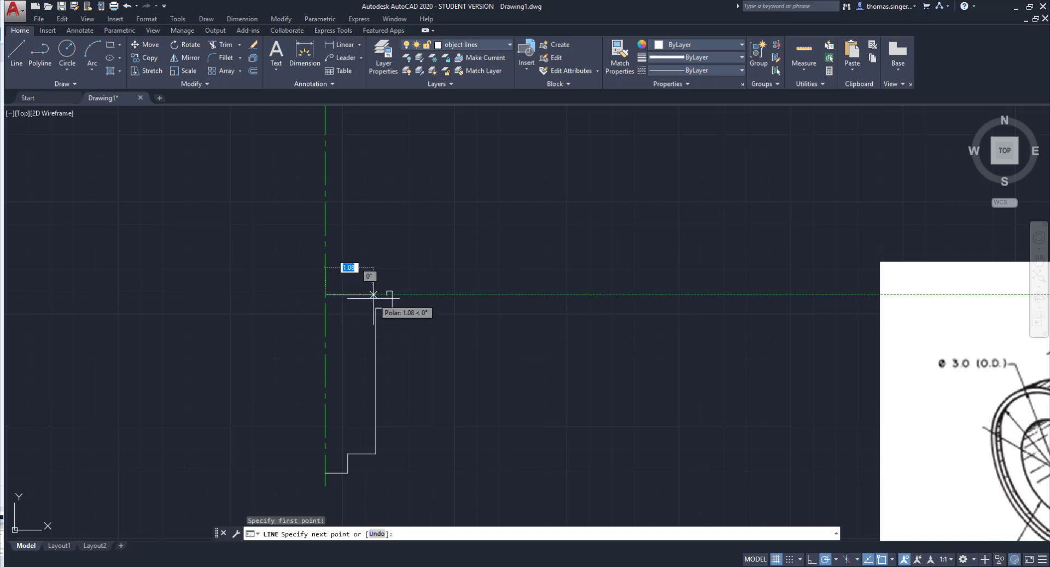
{"action": "type", "text": "."}
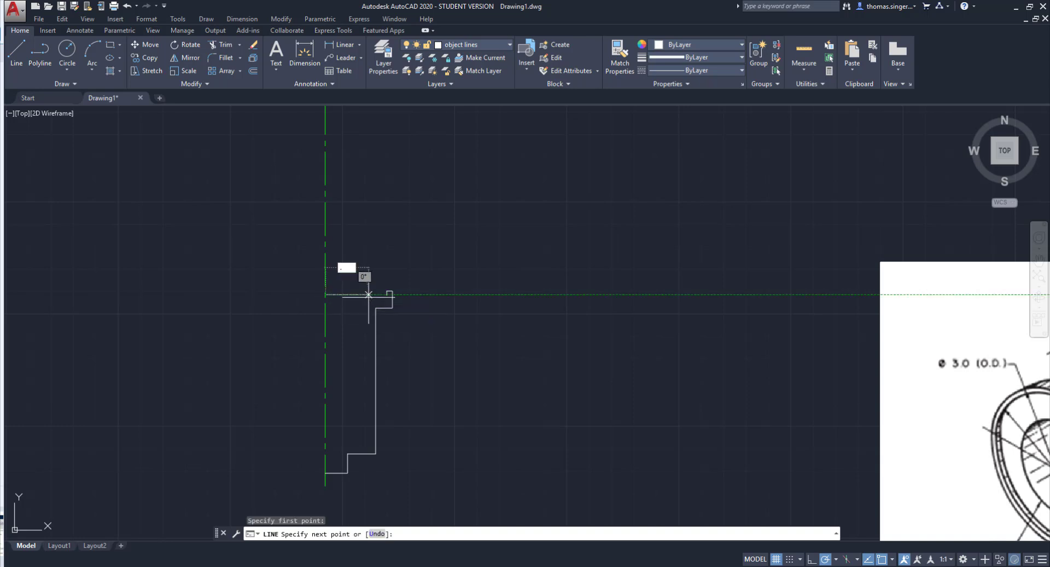
{"action": "type", "text": "875"}
{"action": "key", "text": "Return"}
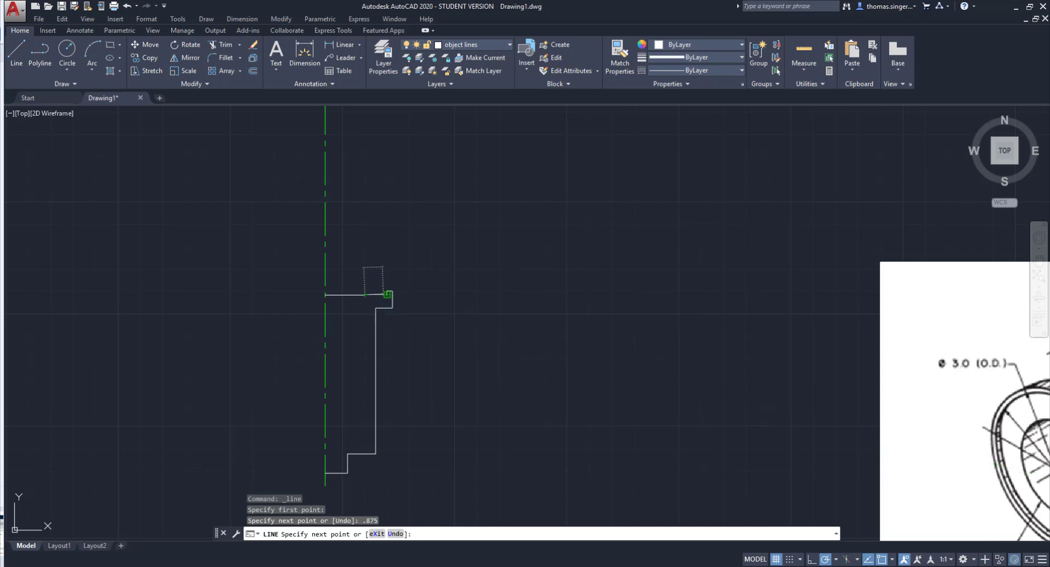
{"action": "left_click", "coordinate": [384, 294]}
{"action": "key", "text": "Escape"}
{"action": "left_click", "coordinate": [347, 295]}
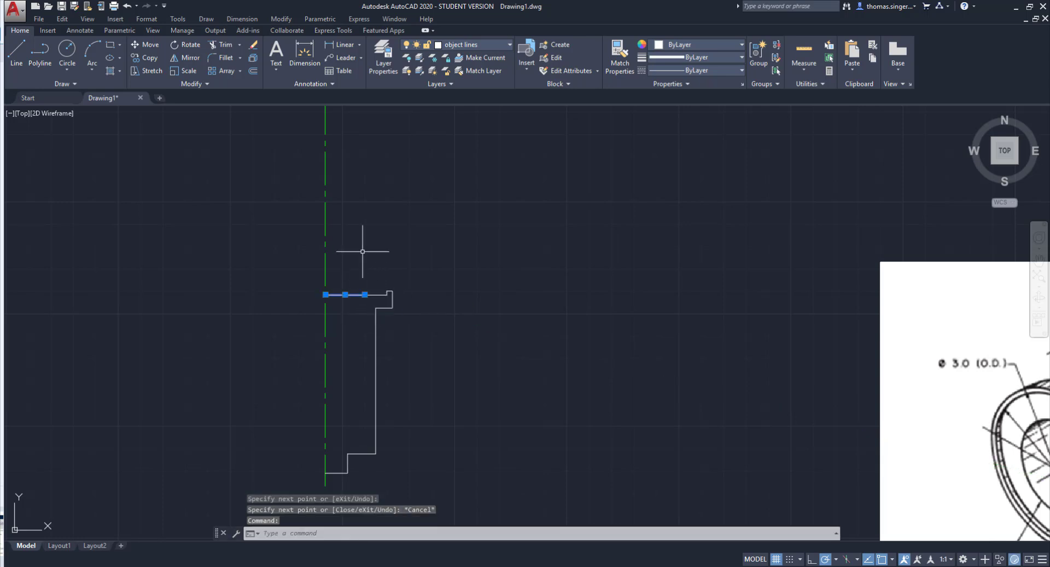
{"action": "key", "text": "Delete"}
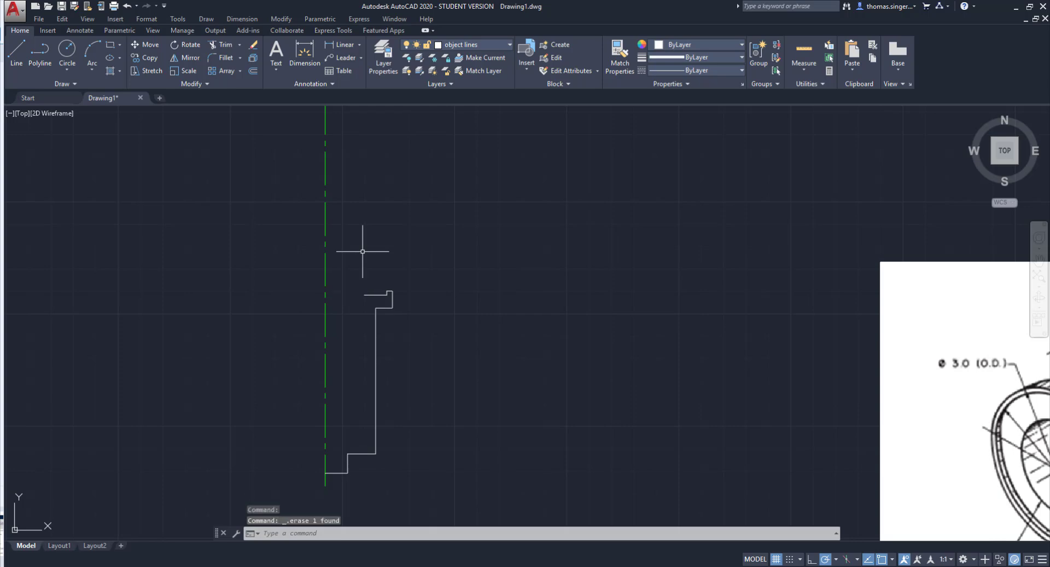
Draw a 1.25 vertical line downward from the inner end of the short horizontal flange line.
{"action": "scroll", "coordinate": [519, 345], "scroll_direction": "down", "scroll_amount": 1}
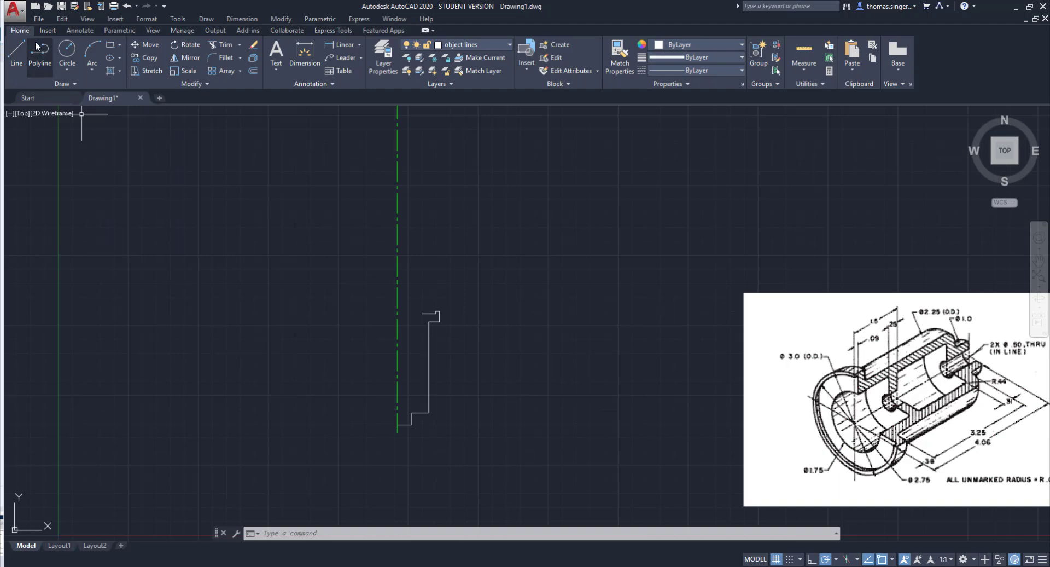
{"action": "left_click", "coordinate": [17, 52]}
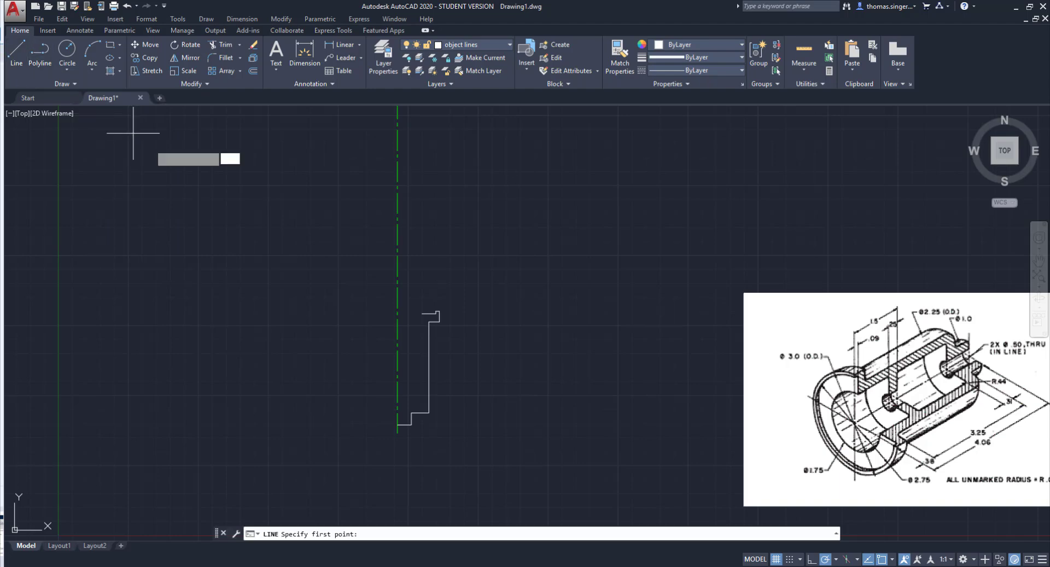
{"action": "left_click", "coordinate": [422, 314]}
{"action": "type", "text": "1.25"}
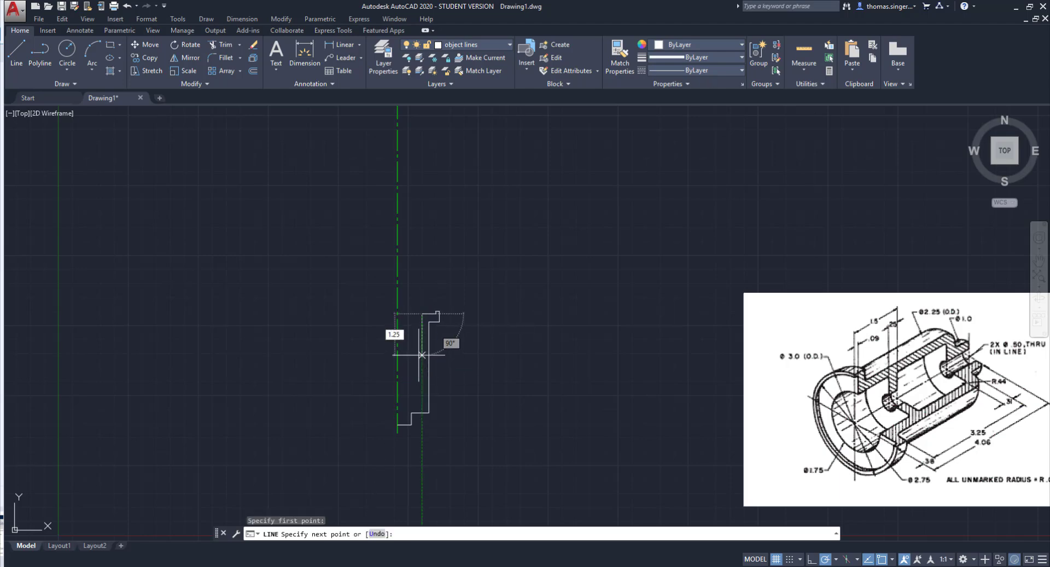
{"action": "key", "text": "Return"}
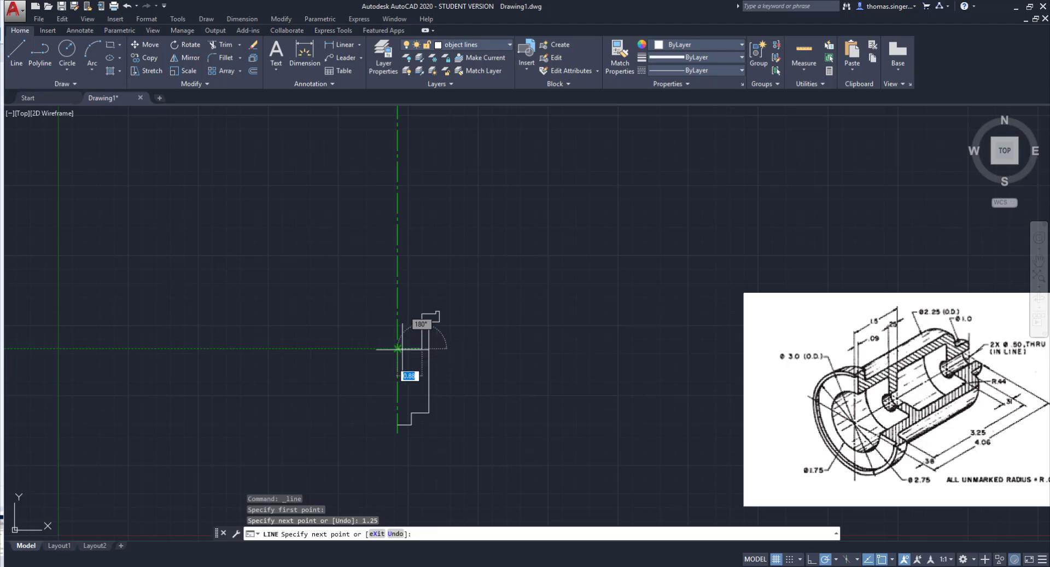
{"action": "scroll", "coordinate": [394, 346], "scroll_direction": "up", "scroll_amount": 5}
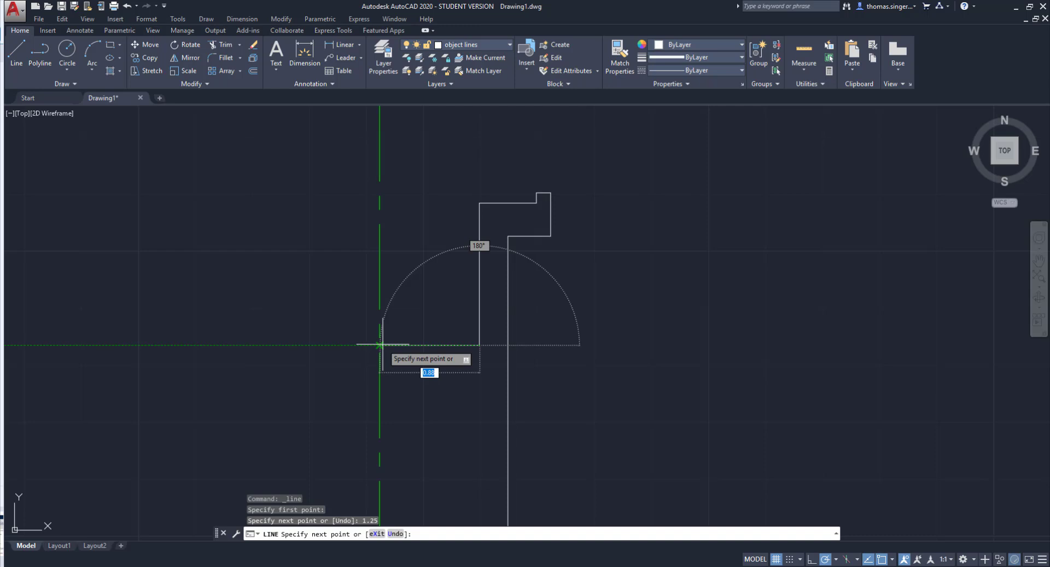
{"action": "key", "text": "Escape"}
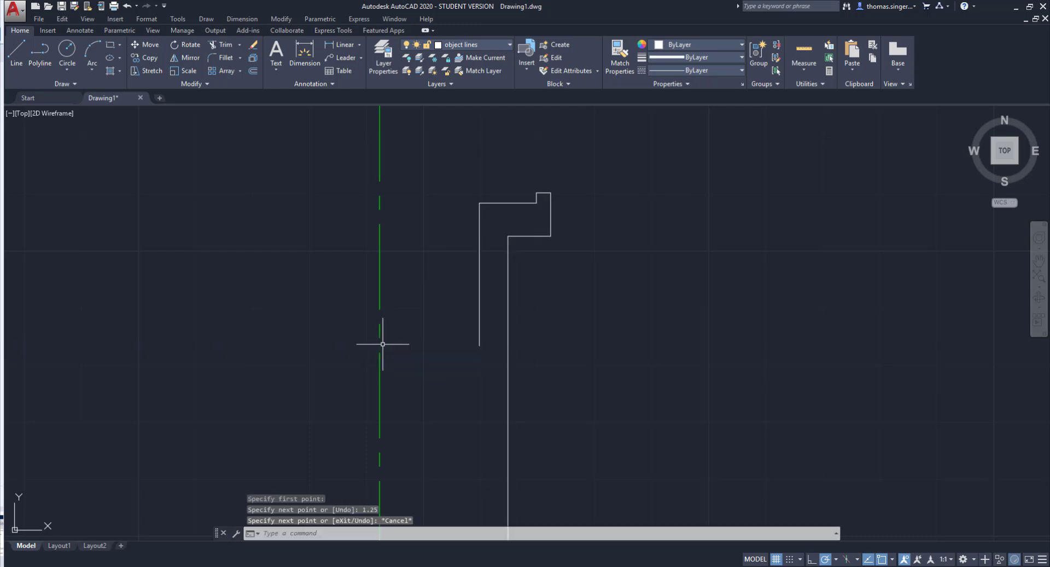
Draw a 0.25 line from the center line, level with the 1.25 line's lower end, continue it to that end, and erase the 0.25 segment.
{"action": "left_click", "coordinate": [21, 51]}
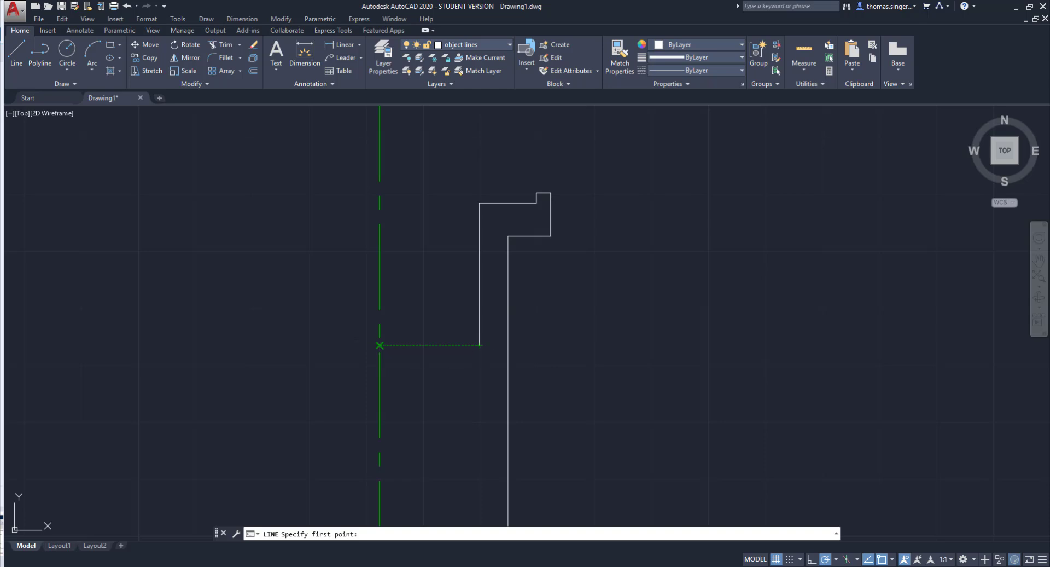
{"action": "left_click", "coordinate": [379, 345]}
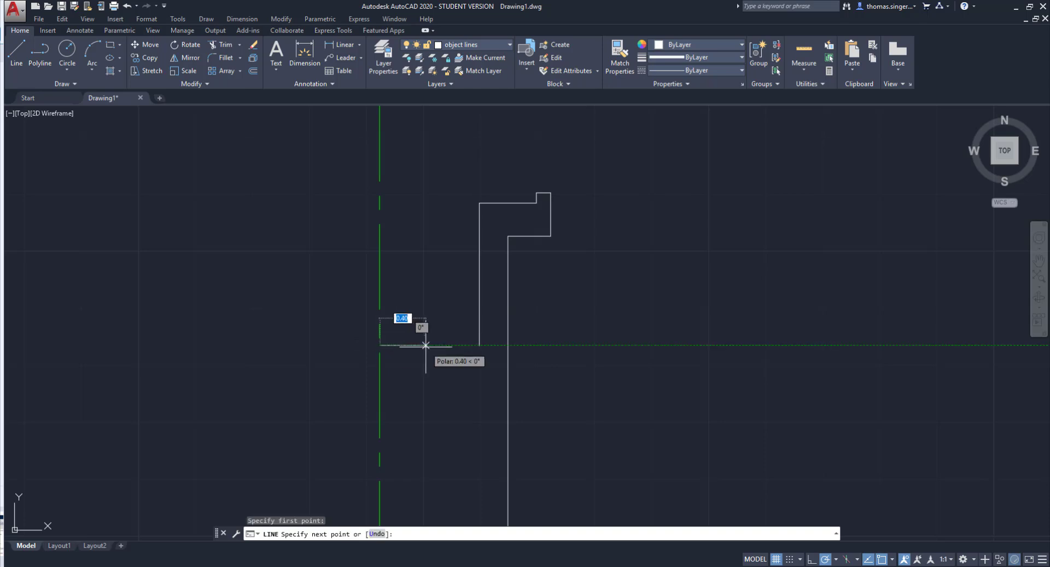
{"action": "type", "text": ".25"}
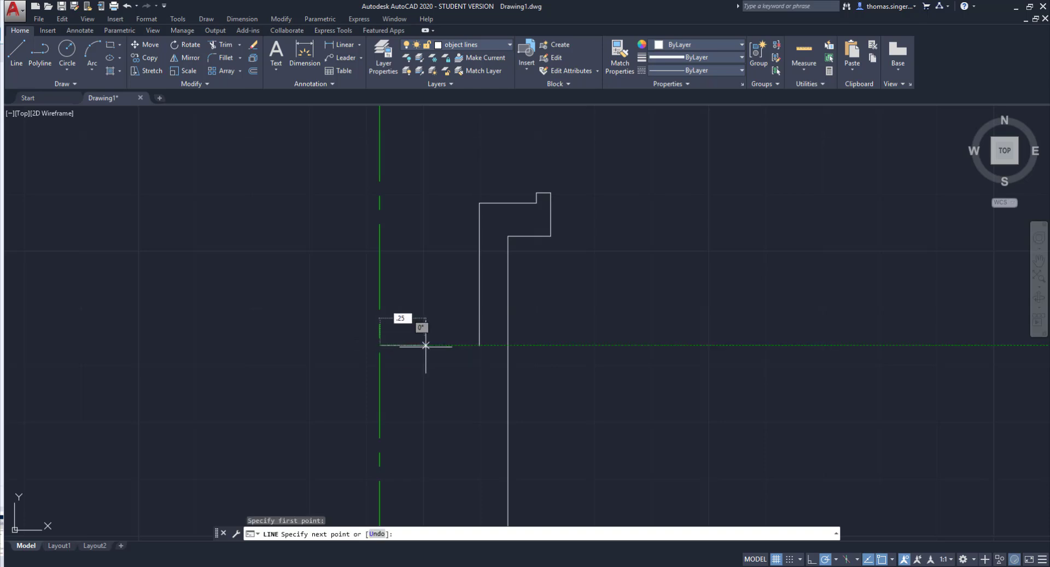
{"action": "key", "text": "Return"}
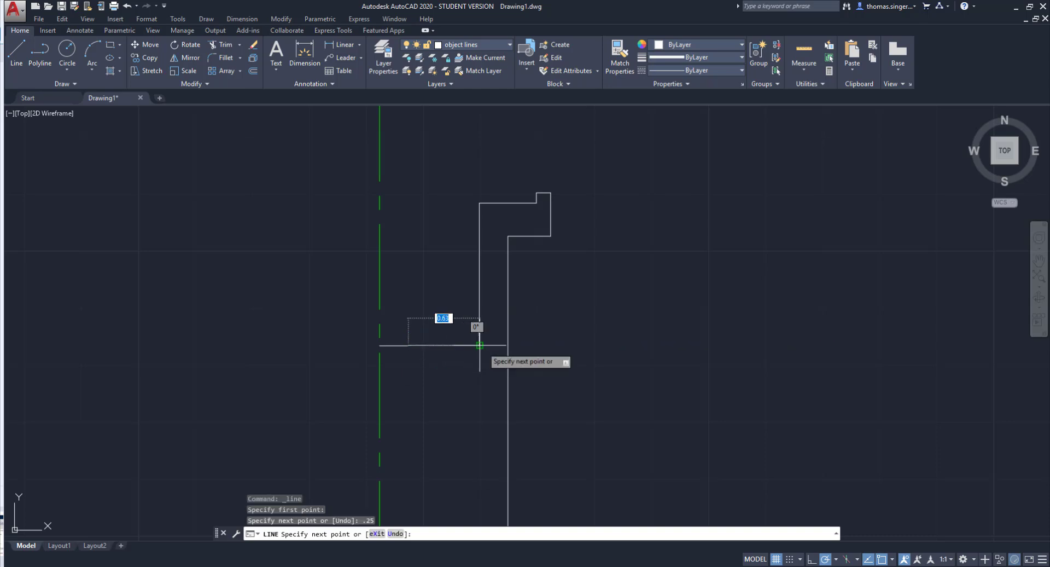
{"action": "left_click", "coordinate": [480, 345]}
{"action": "right_click", "coordinate": [480, 346]}
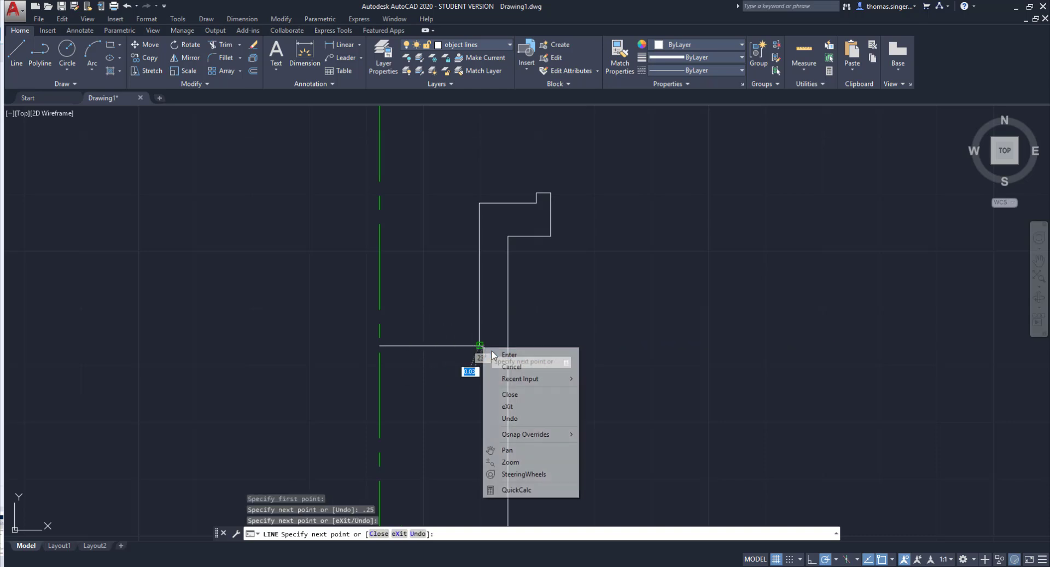
{"action": "left_click", "coordinate": [497, 351]}
{"action": "left_click", "coordinate": [397, 345]}
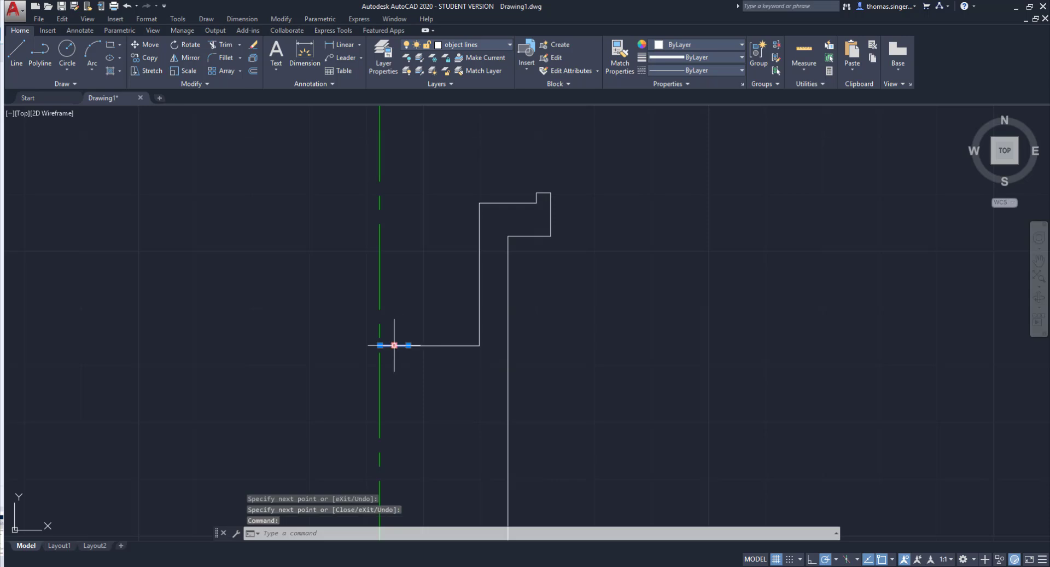
{"action": "key", "text": "Delete"}
Offset the horizontal line at the lower end of the 1.25 line downward by 0.25.
{"action": "scroll", "coordinate": [445, 344], "scroll_direction": "up", "scroll_amount": 2}
{"action": "scroll", "coordinate": [456, 344], "scroll_direction": "down", "scroll_amount": 7}
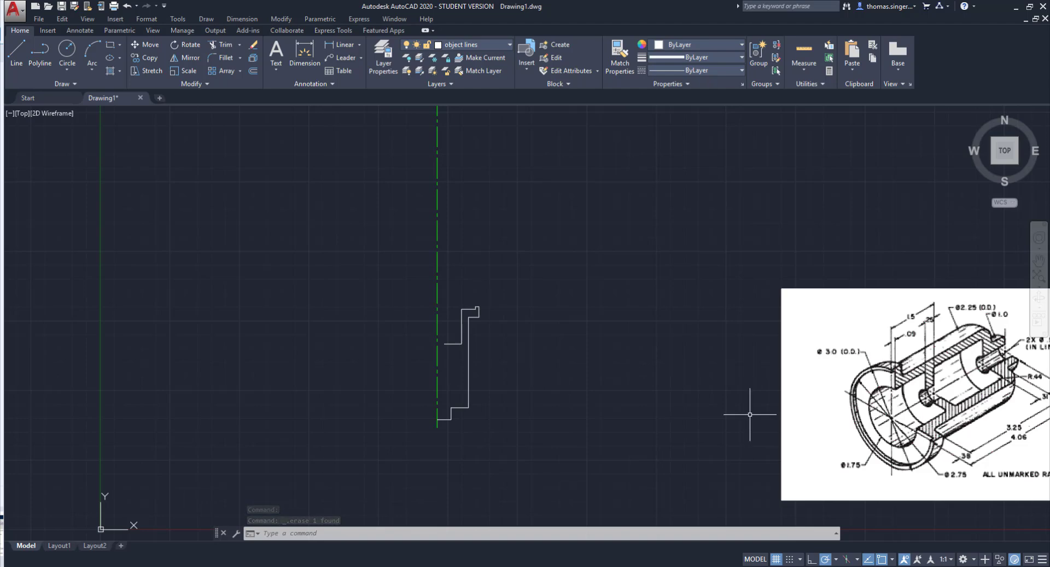
{"action": "scroll", "coordinate": [449, 348], "scroll_direction": "up", "scroll_amount": 2}
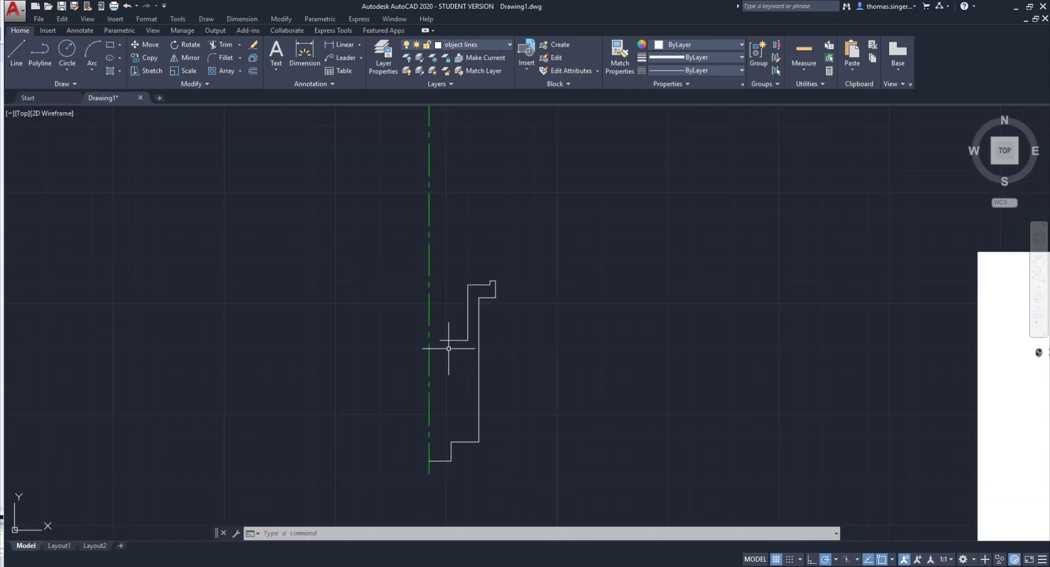
{"action": "scroll", "coordinate": [448, 347], "scroll_direction": "down", "scroll_amount": 2}
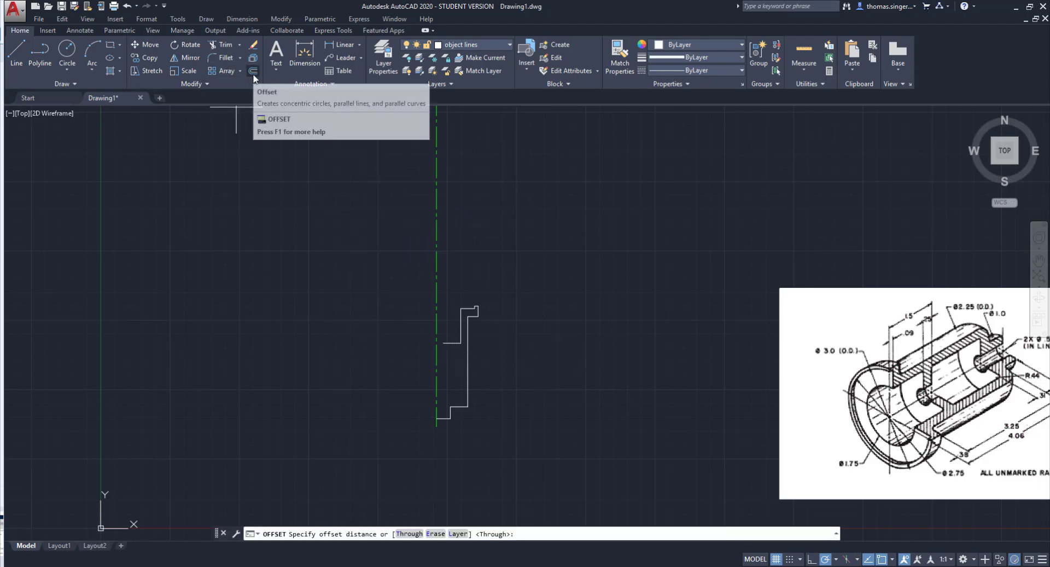
{"action": "type", "text": ".25"}
{"action": "key", "text": "Return"}
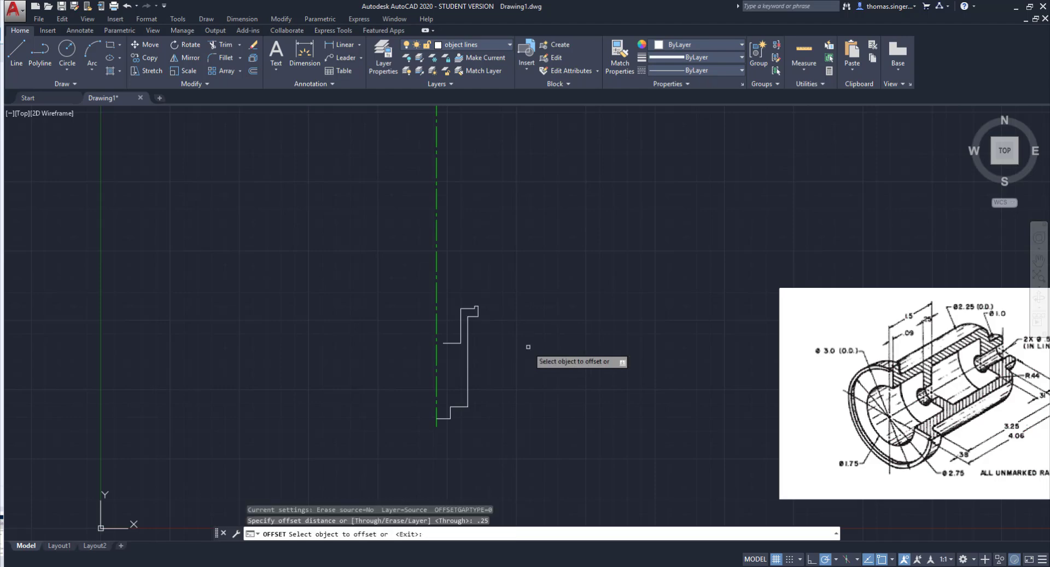
{"action": "left_click", "coordinate": [446, 345]}
{"action": "left_click", "coordinate": [453, 360]}
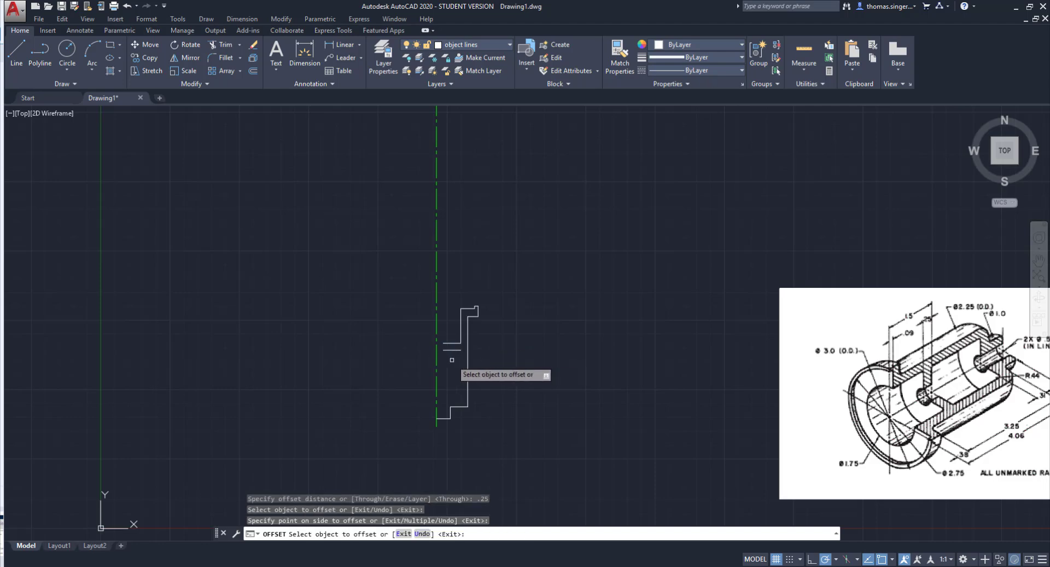
Draw a vertical line from the inner end of the upper line of the offset pair down to the profile's lowest horizontal edge.
{"action": "scroll", "coordinate": [455, 360], "scroll_direction": "up", "scroll_amount": 2}
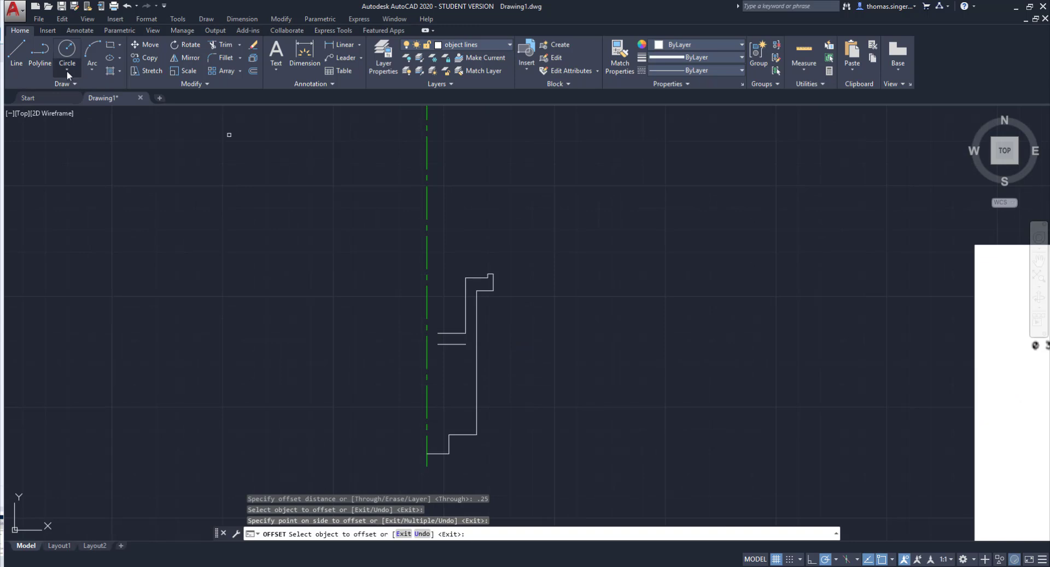
{"action": "left_click", "coordinate": [22, 55]}
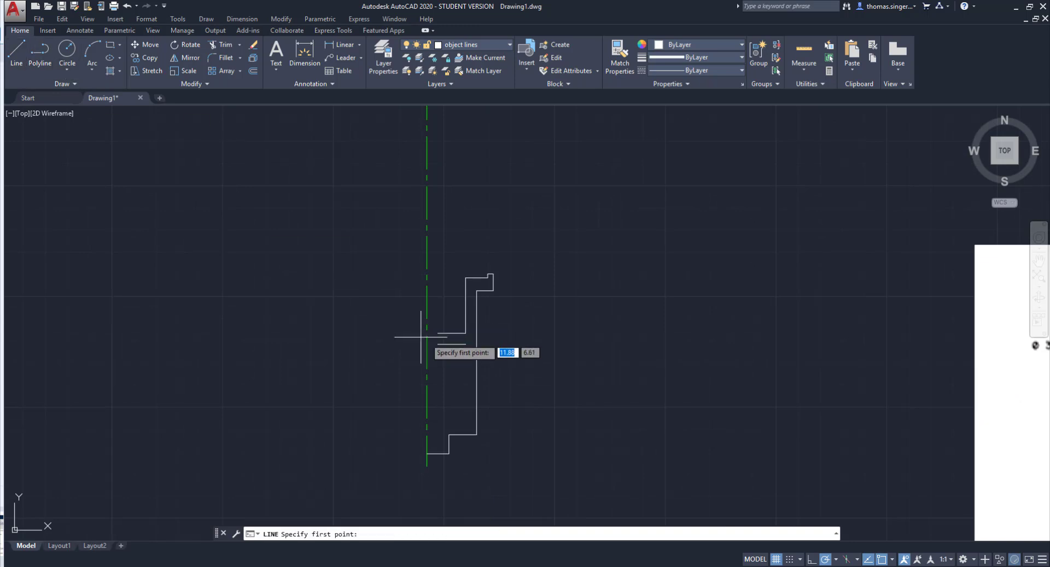
{"action": "left_click", "coordinate": [438, 333]}
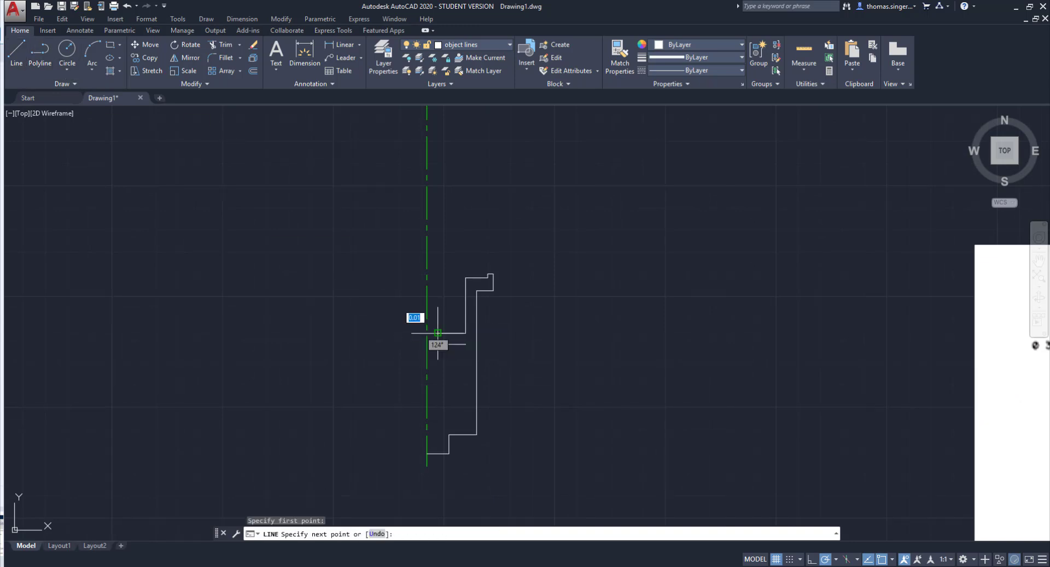
{"action": "left_click", "coordinate": [439, 453]}
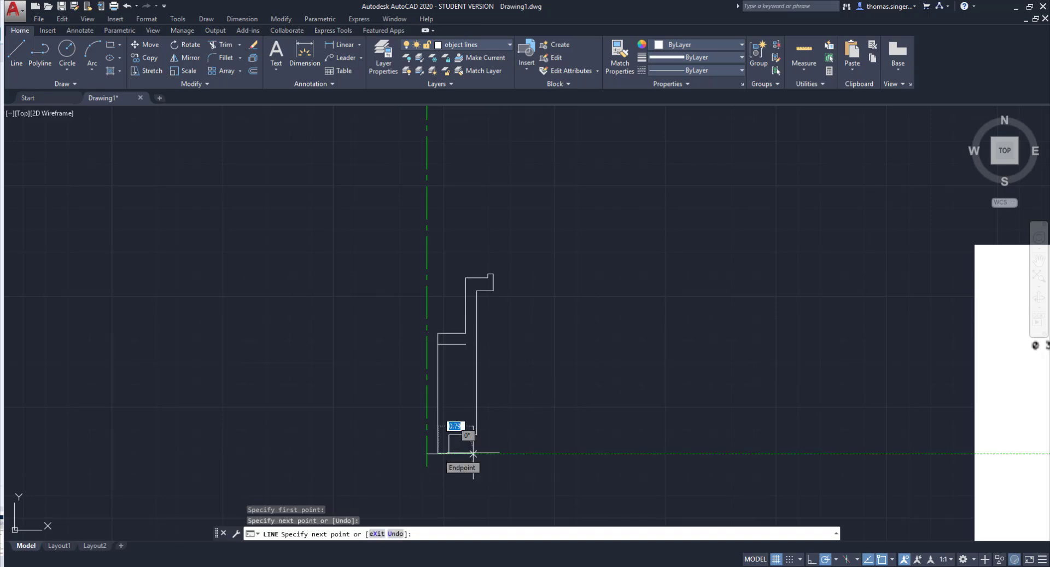
{"action": "right_click", "coordinate": [472, 453]}
{"action": "left_click", "coordinate": [499, 322]}
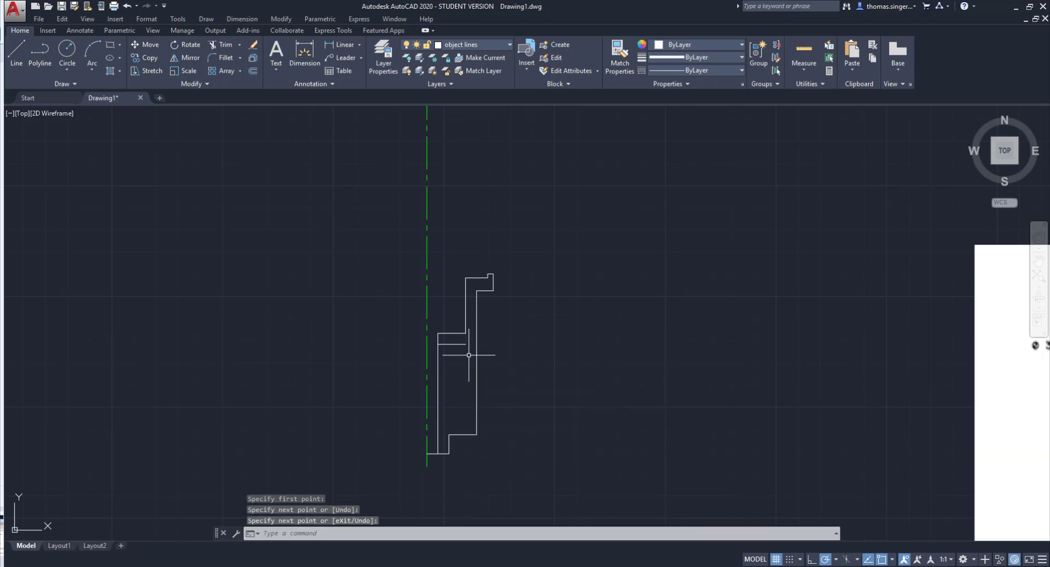
{"action": "scroll", "coordinate": [662, 301], "scroll_direction": "up", "scroll_amount": 2}
{"action": "scroll", "coordinate": [659, 304], "scroll_direction": "down", "scroll_amount": 6}
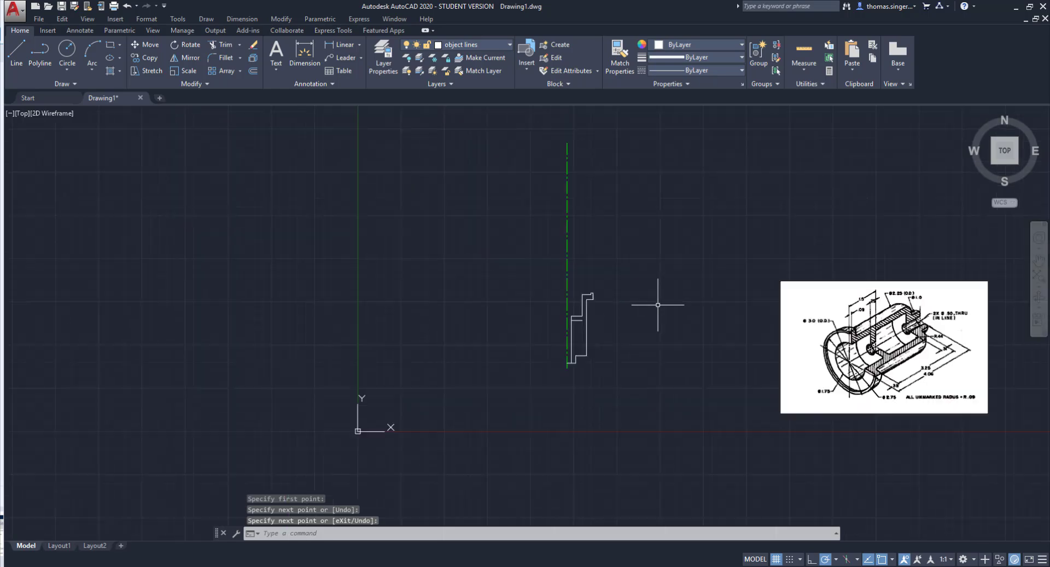
{"action": "scroll", "coordinate": [945, 339], "scroll_direction": "up", "scroll_amount": 2}
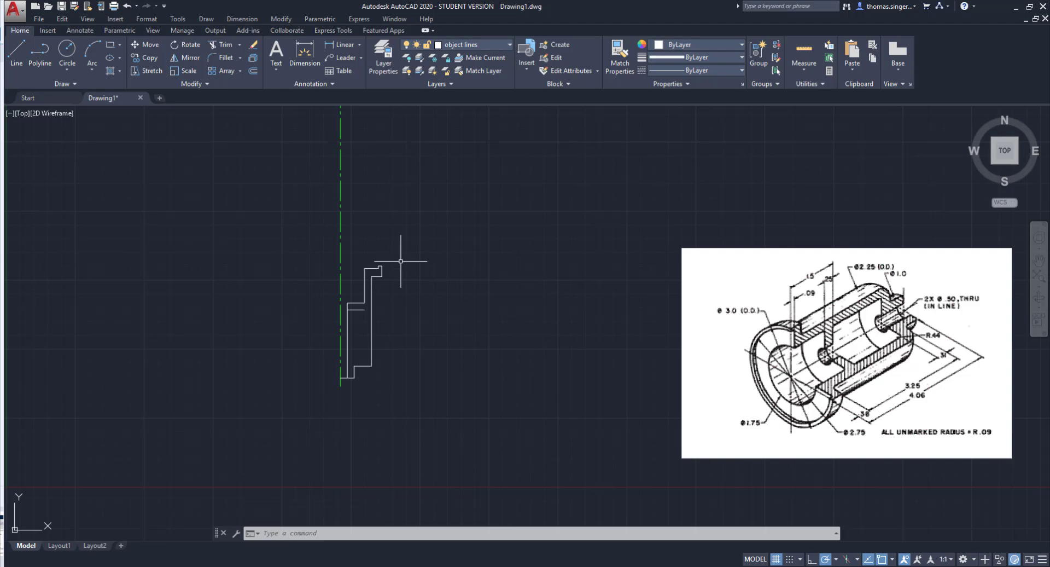
{"action": "left_click", "coordinate": [22, 51]}
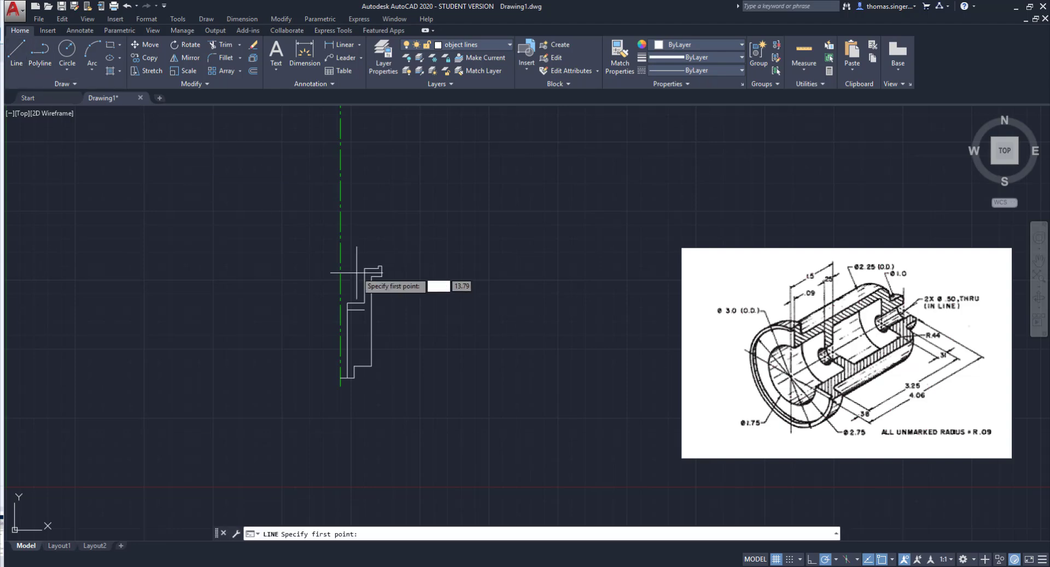
{"action": "left_click", "coordinate": [365, 309]}
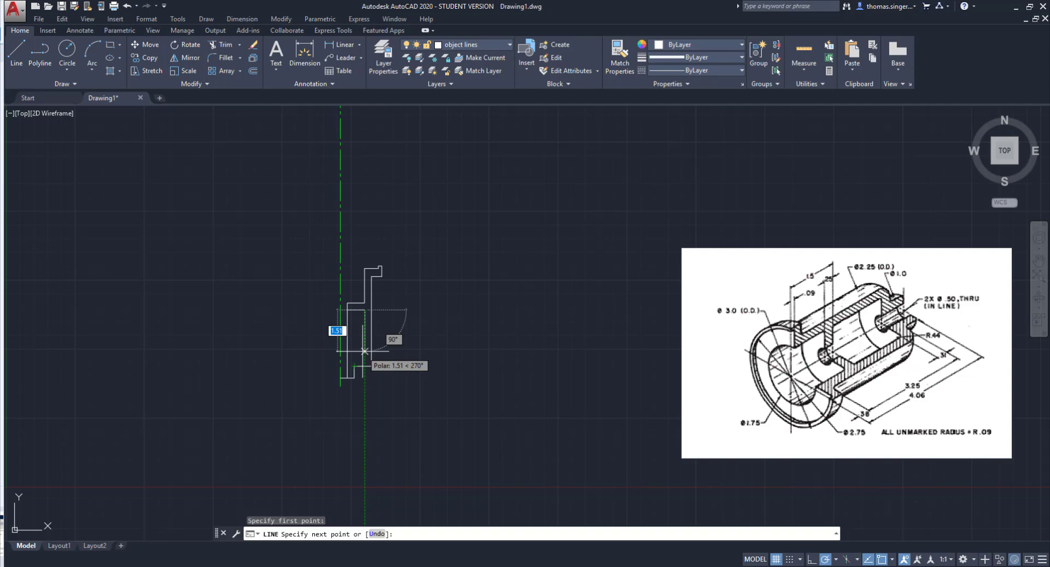
{"action": "key", "text": "Escape"}
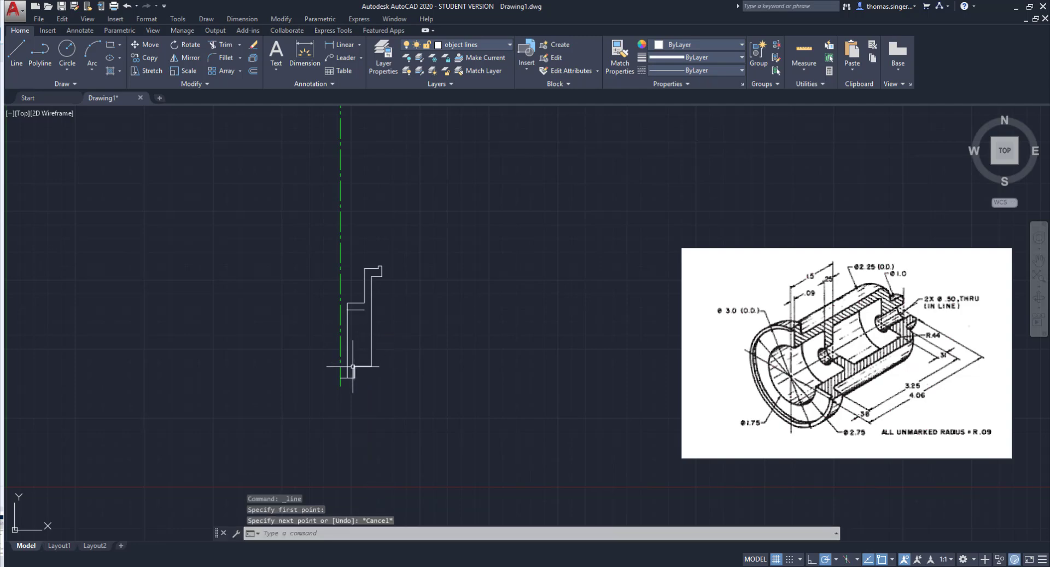
Draw a 0.31 vertical line upward from the inner corner of the step near the profile's lower end.
{"action": "left_click", "coordinate": [16, 52]}
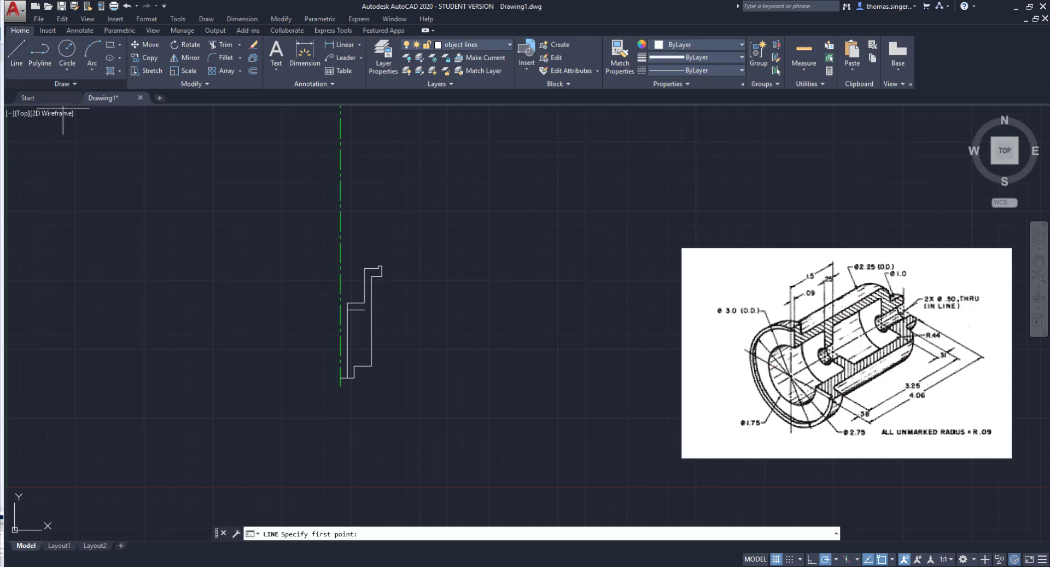
{"action": "left_click", "coordinate": [354, 366]}
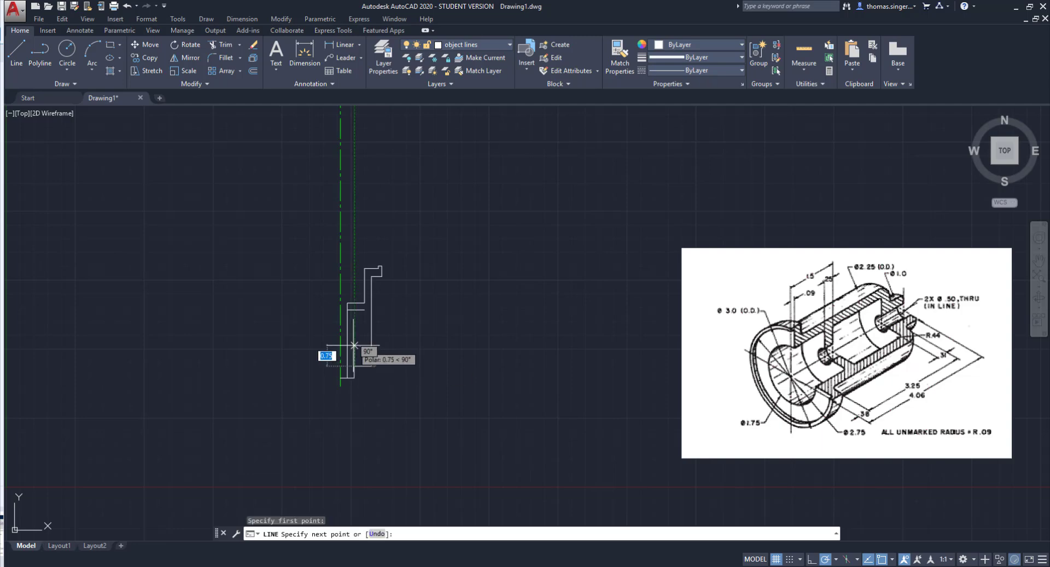
{"action": "type", "text": ".31"}
{"action": "key", "text": "Return"}
{"action": "right_click", "coordinate": [396, 356]}
{"action": "left_click", "coordinate": [410, 358]}
Draw a line from the offset line's outer end down to the 0.31 line's top level, continuing horizontally inward to the inner vertical line.
{"action": "scroll", "coordinate": [346, 379], "scroll_direction": "up", "scroll_amount": 2}
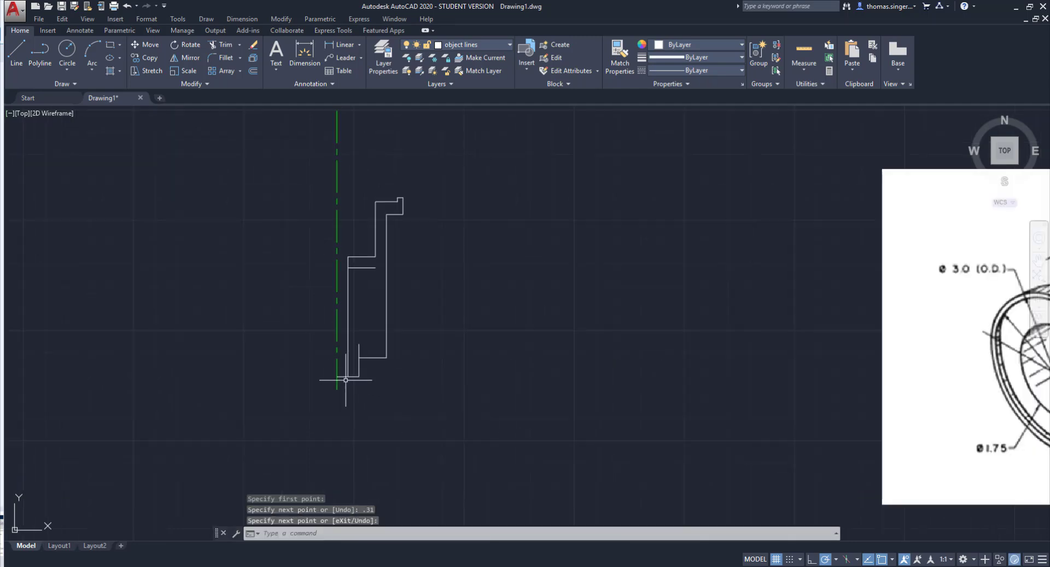
{"action": "scroll", "coordinate": [345, 379], "scroll_direction": "up", "scroll_amount": 2}
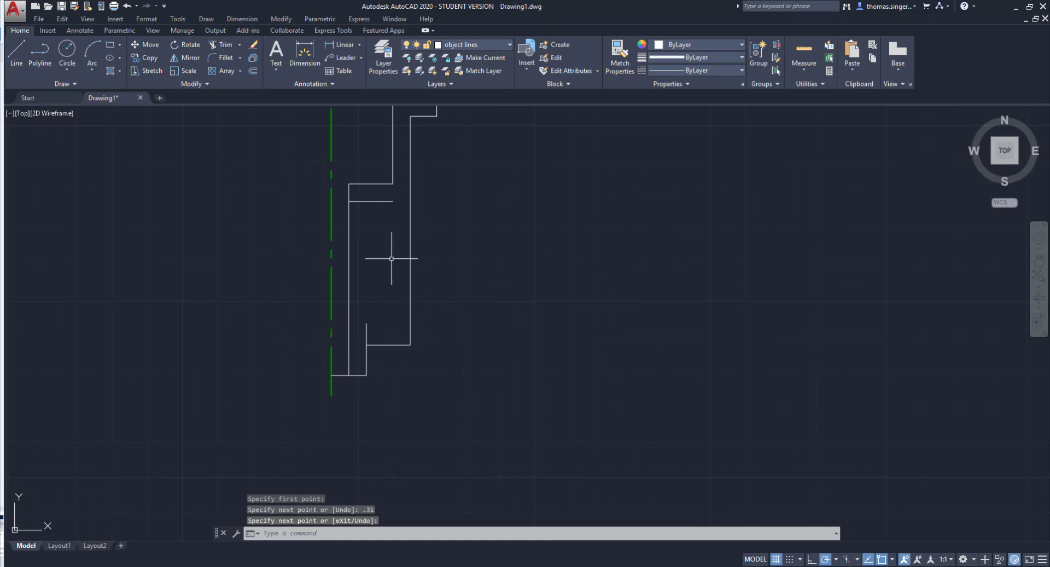
{"action": "left_click", "coordinate": [17, 52]}
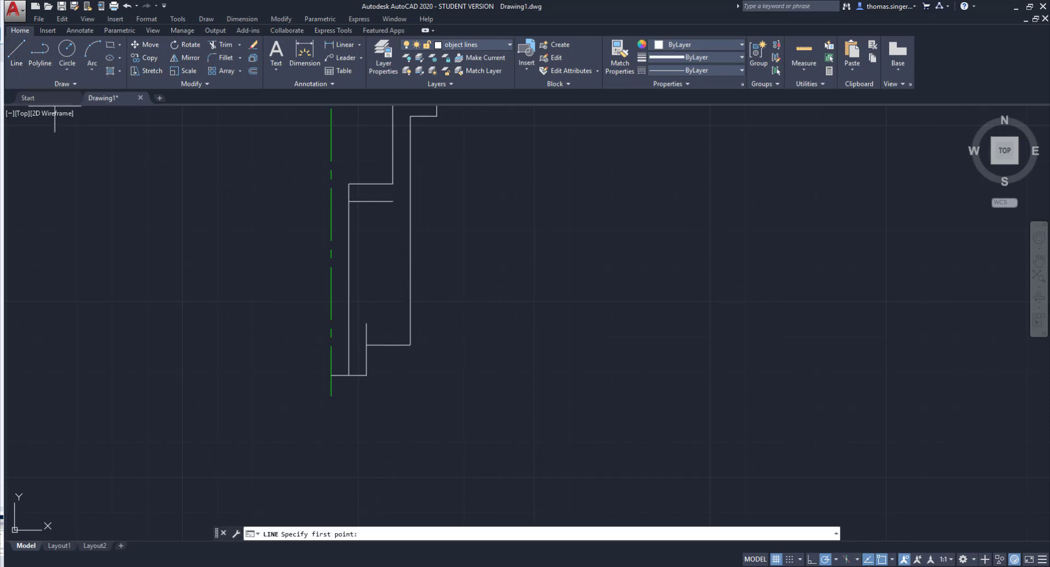
{"action": "left_click", "coordinate": [393, 202]}
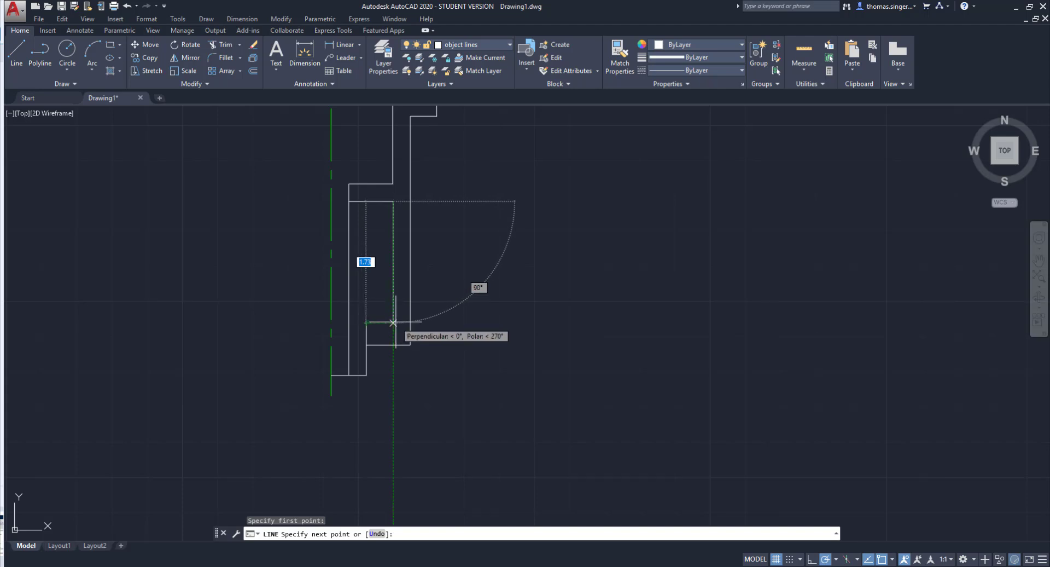
{"action": "left_click", "coordinate": [393, 322]}
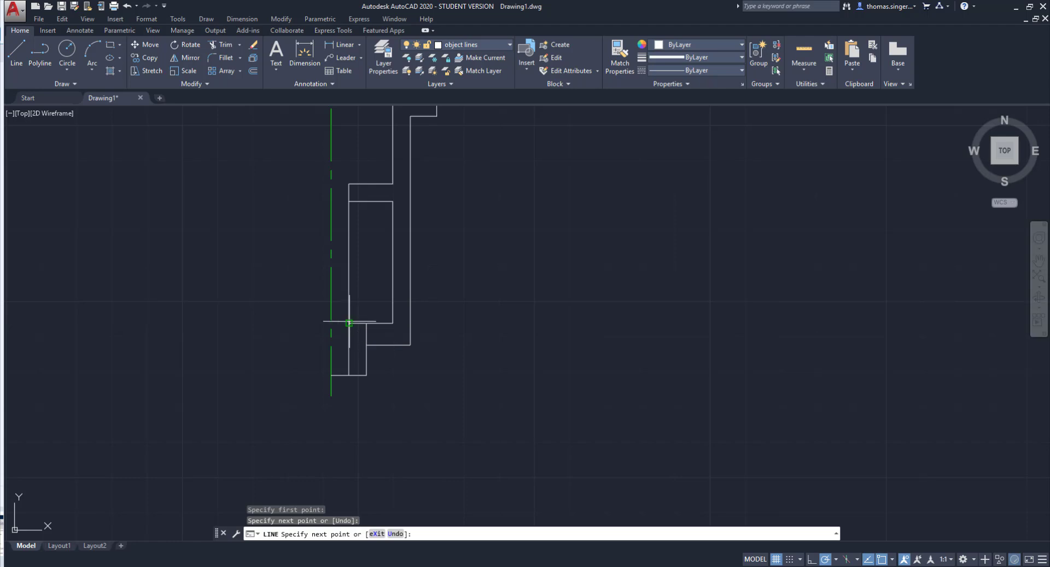
{"action": "left_click", "coordinate": [348, 323]}
{"action": "right_click", "coordinate": [362, 322]}
{"action": "left_click", "coordinate": [388, 329]}
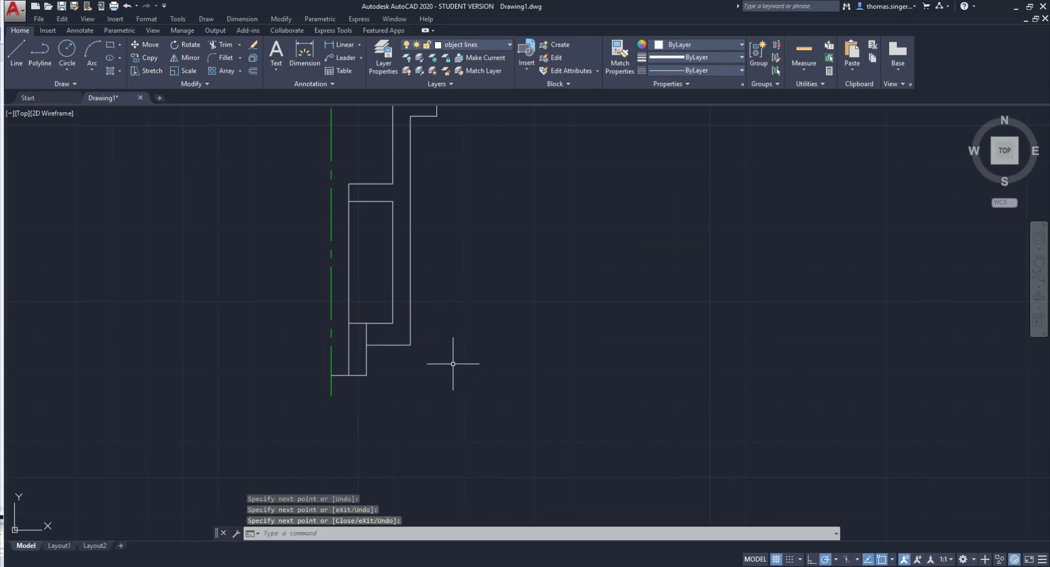
Erase the 0.31 helper line and trim the inner vertical line between the cavity's upper and lower horizontal edges.
{"action": "left_click", "coordinate": [366, 334]}
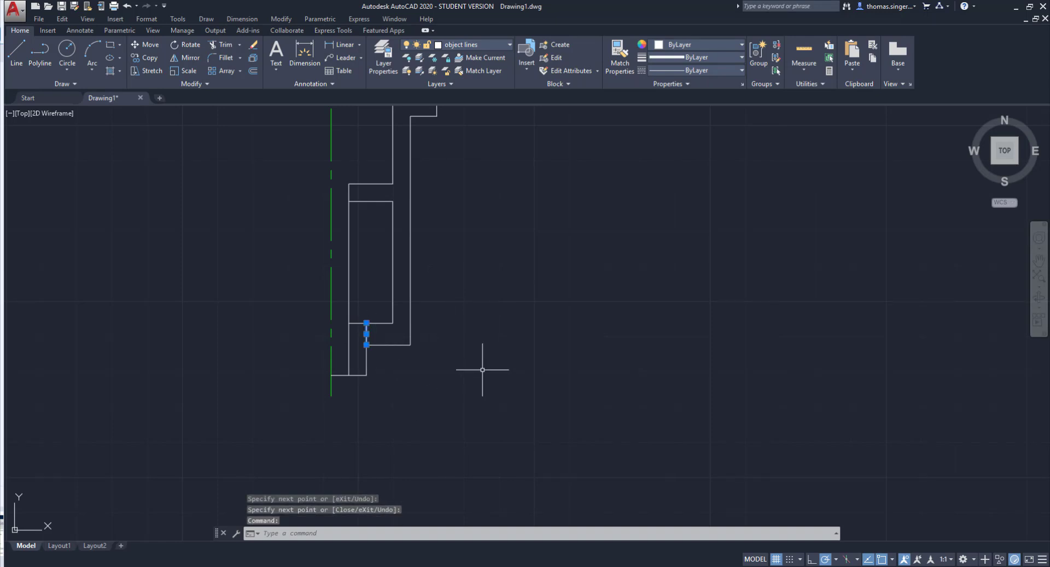
{"action": "key", "text": "Delete"}
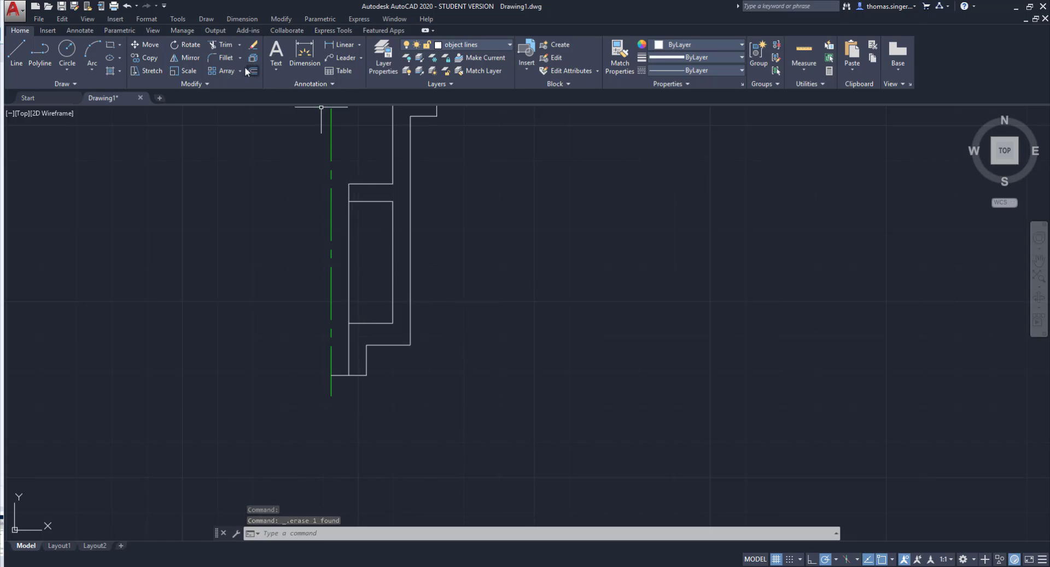
{"action": "left_click", "coordinate": [223, 46]}
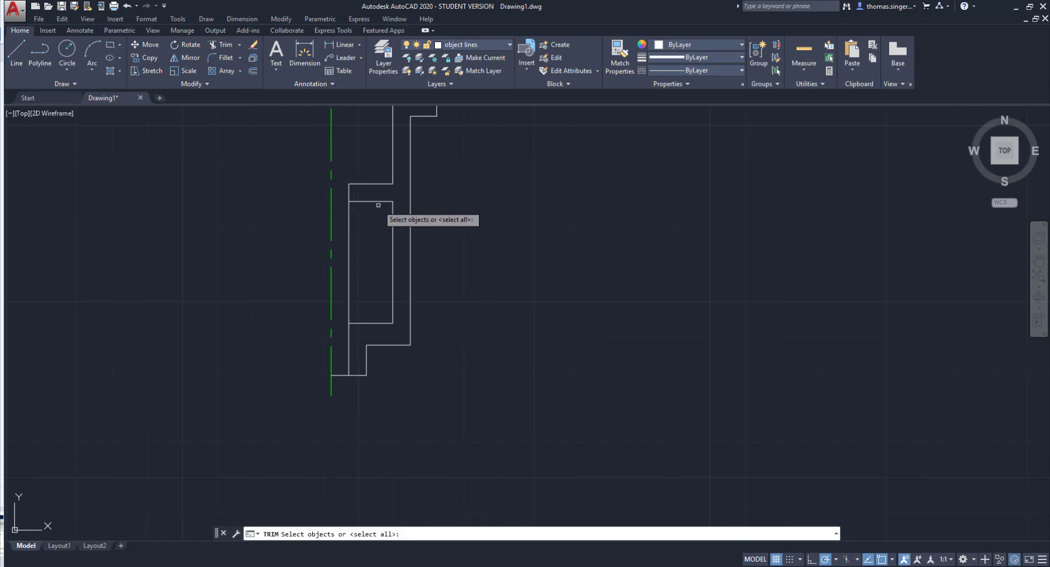
{"action": "left_click", "coordinate": [358, 201]}
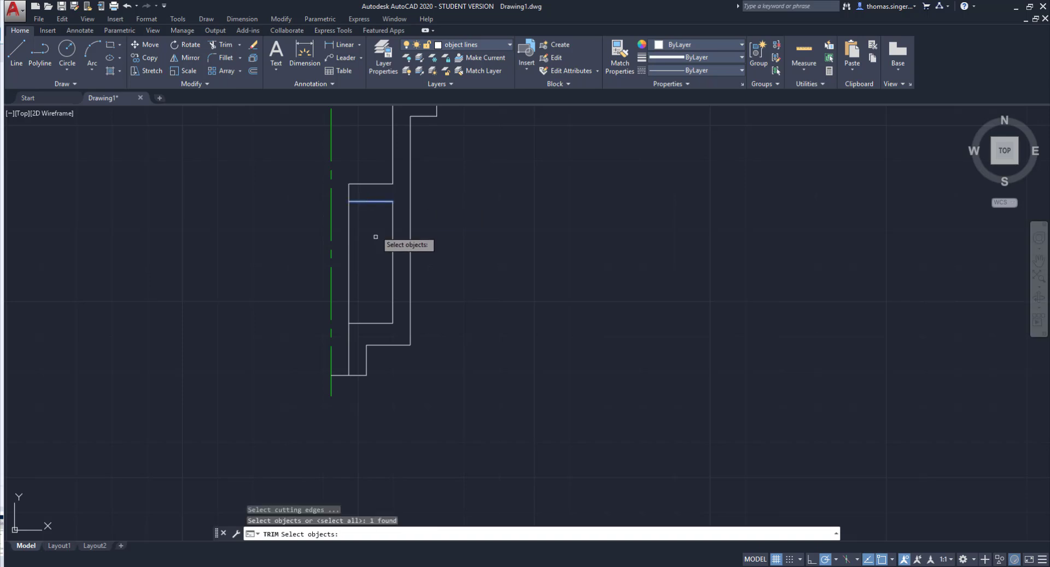
{"action": "left_click", "coordinate": [363, 323]}
{"action": "key", "text": "Return"}
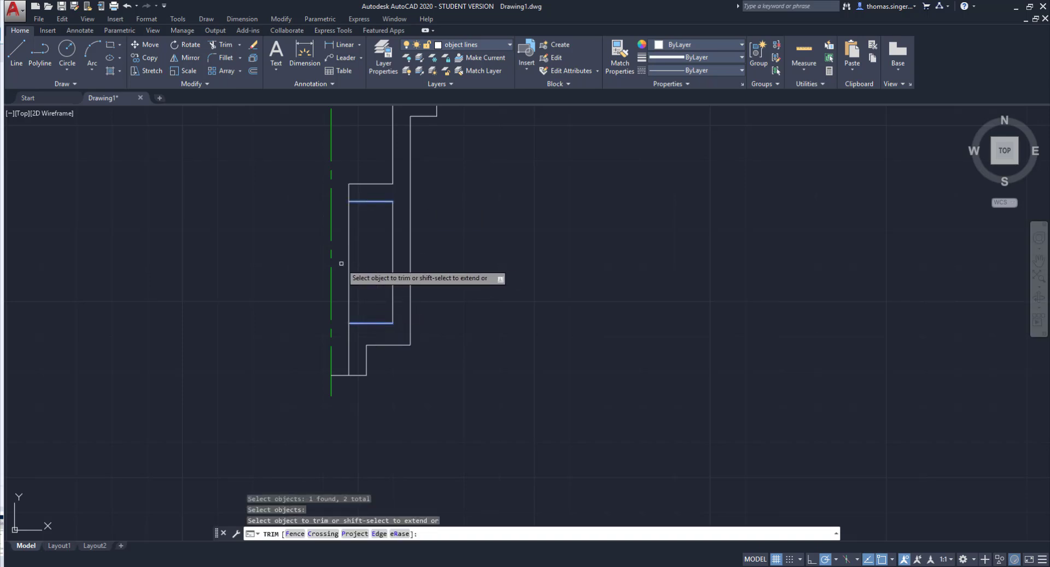
{"action": "left_click", "coordinate": [350, 263]}
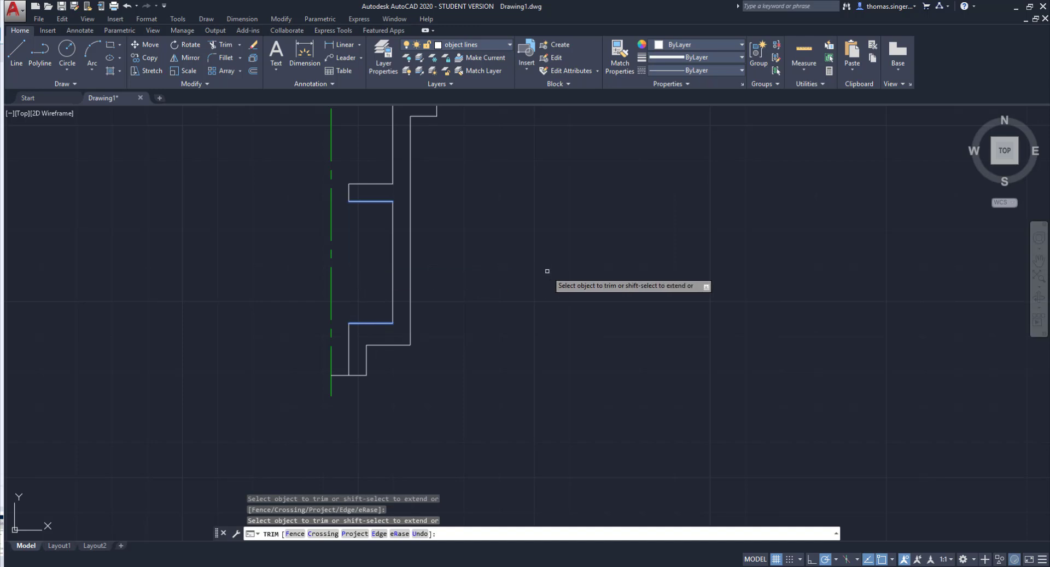
{"action": "right_click", "coordinate": [510, 257]}
{"action": "left_click", "coordinate": [542, 264]}
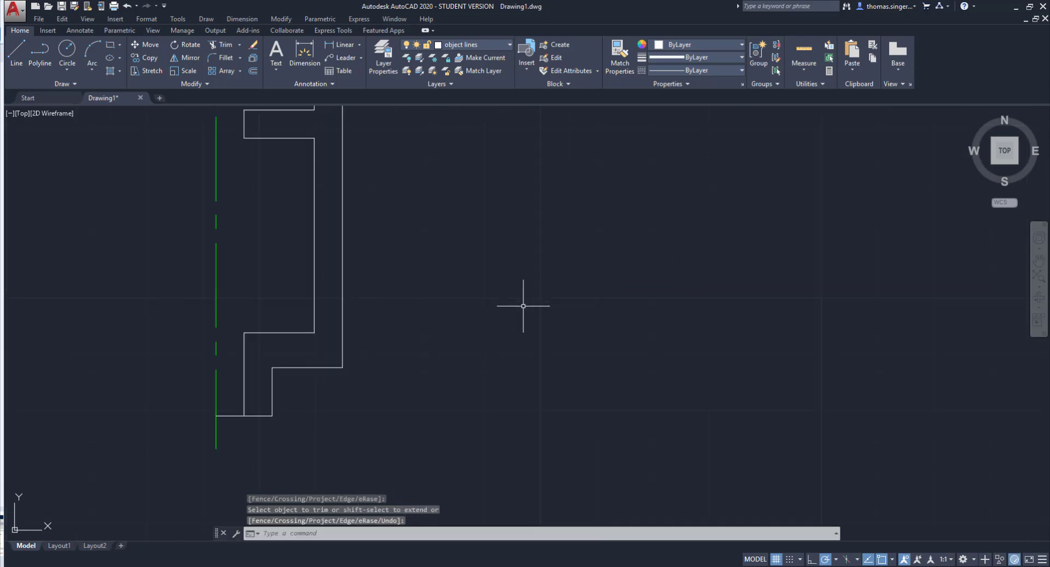
Mirror the entire half profile about the vertical center line, keeping the source objects.
{"action": "scroll", "coordinate": [523, 306], "scroll_direction": "down", "scroll_amount": 2}
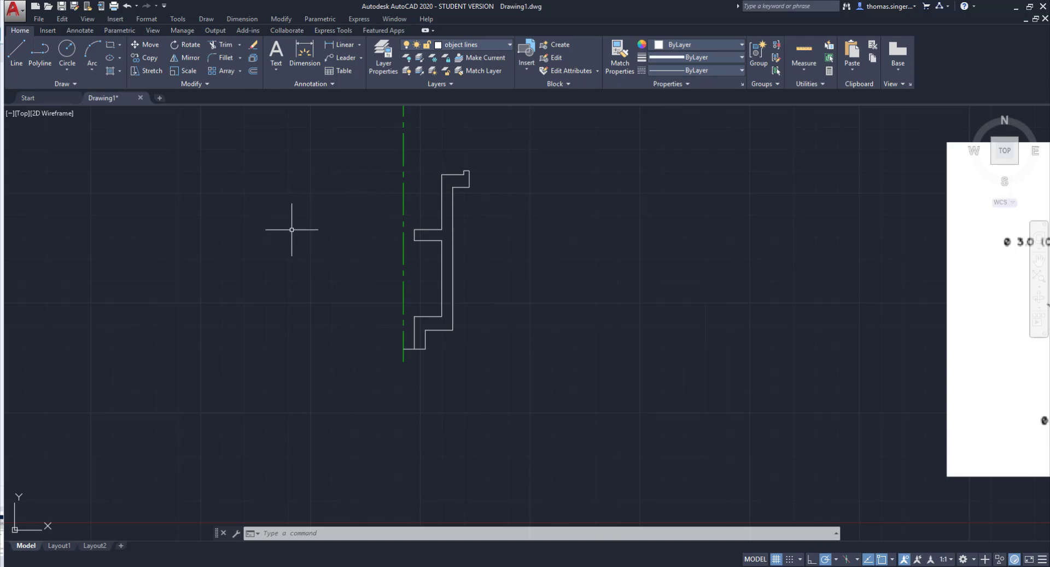
{"action": "left_click", "coordinate": [186, 57]}
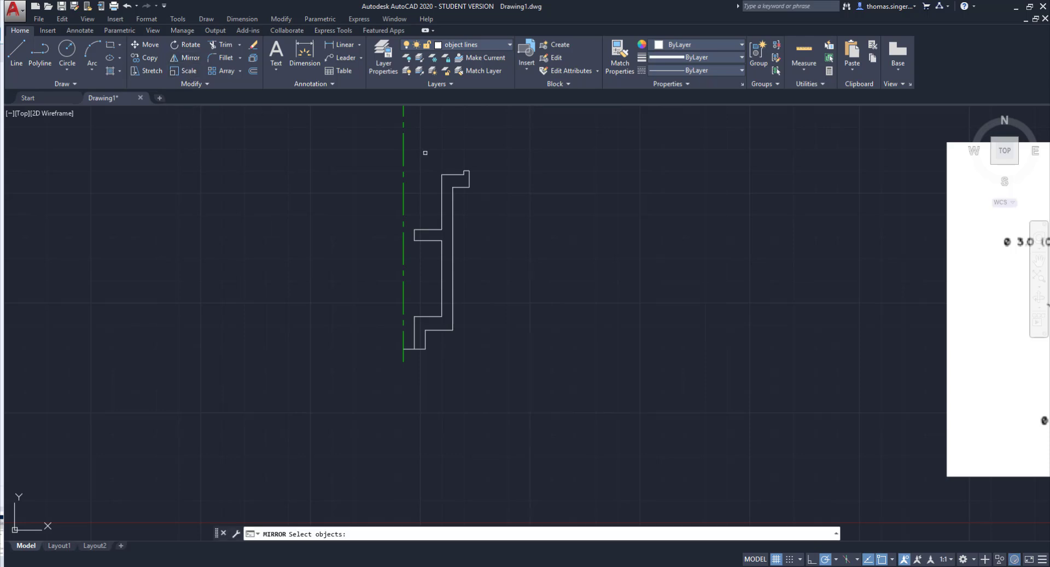
{"action": "left_click", "coordinate": [499, 152]}
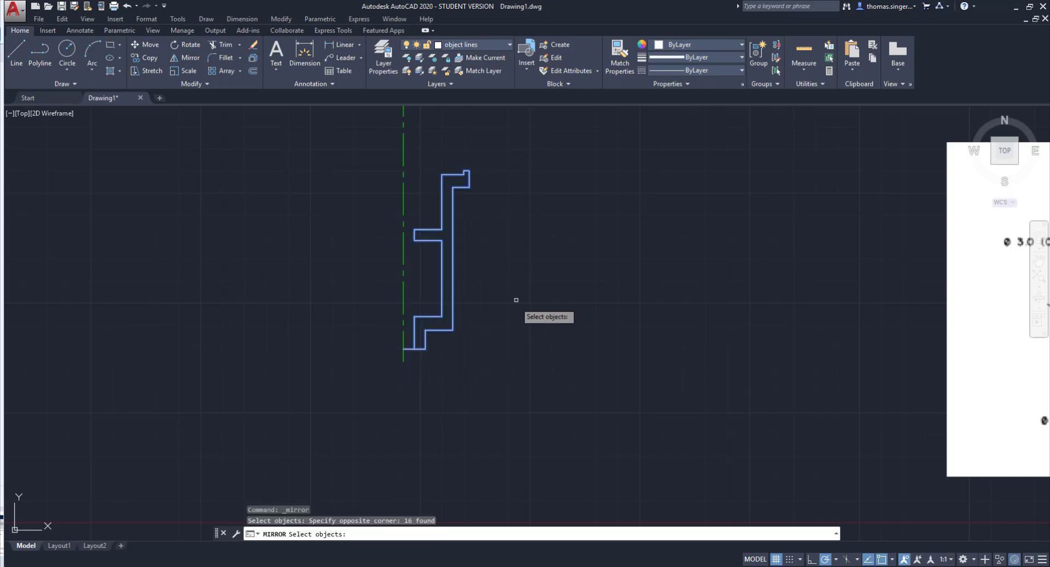
{"action": "key", "text": "Return"}
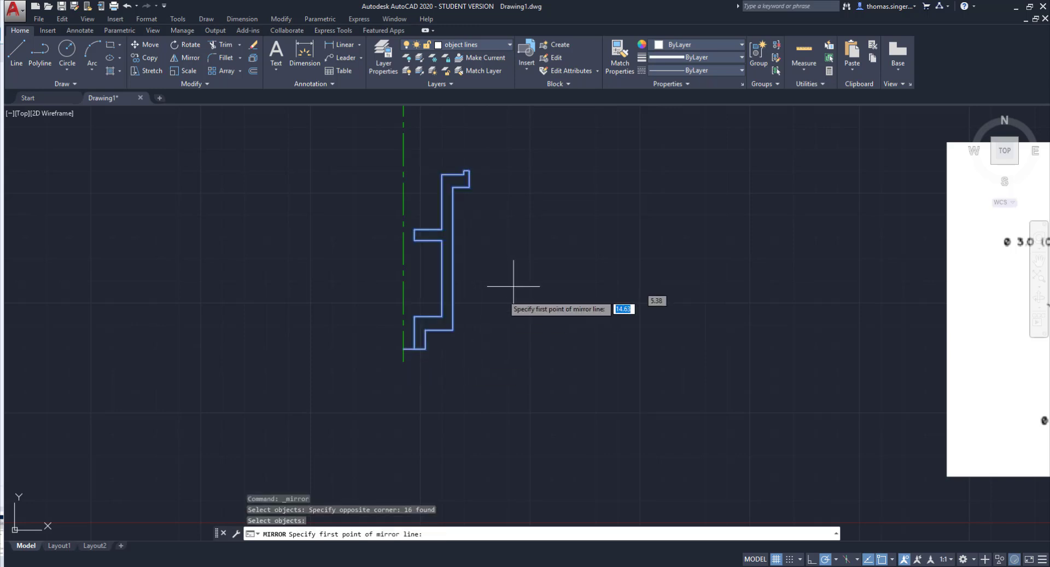
{"action": "left_click", "coordinate": [403, 361]}
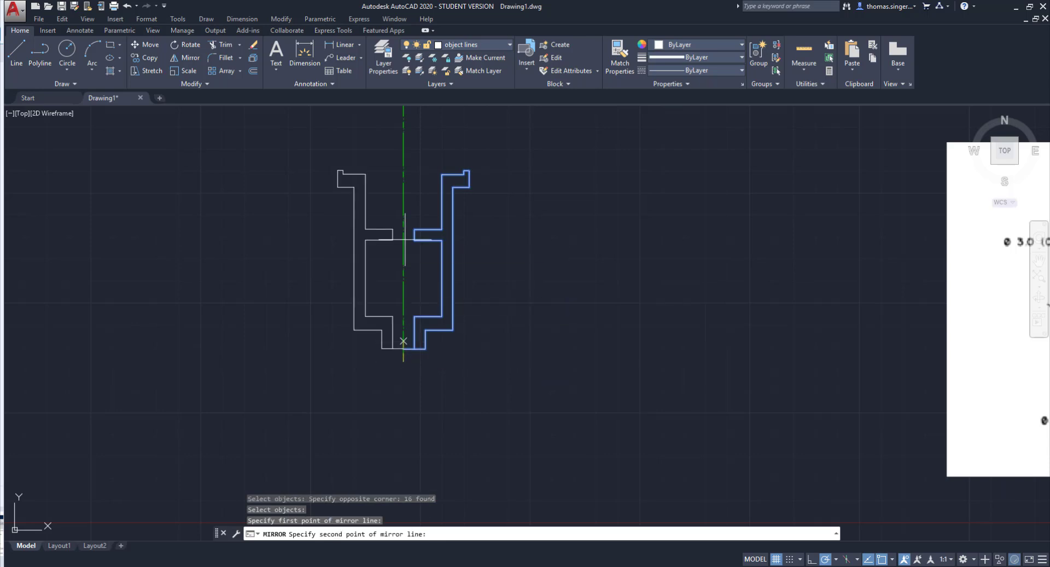
{"action": "left_click", "coordinate": [402, 161]}
{"action": "right_click", "coordinate": [402, 161]}
{"action": "left_click", "coordinate": [429, 172]}
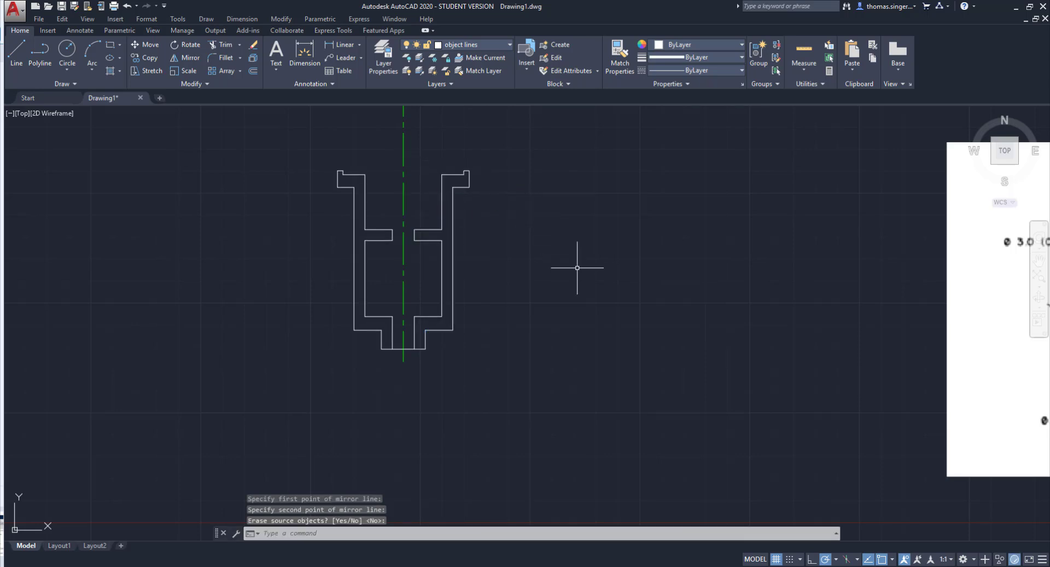
Draw a horizontal line across the flange's top opening, joining the upper ends of the two short recess edges.
{"action": "scroll", "coordinate": [704, 293], "scroll_direction": "up", "scroll_amount": 1}
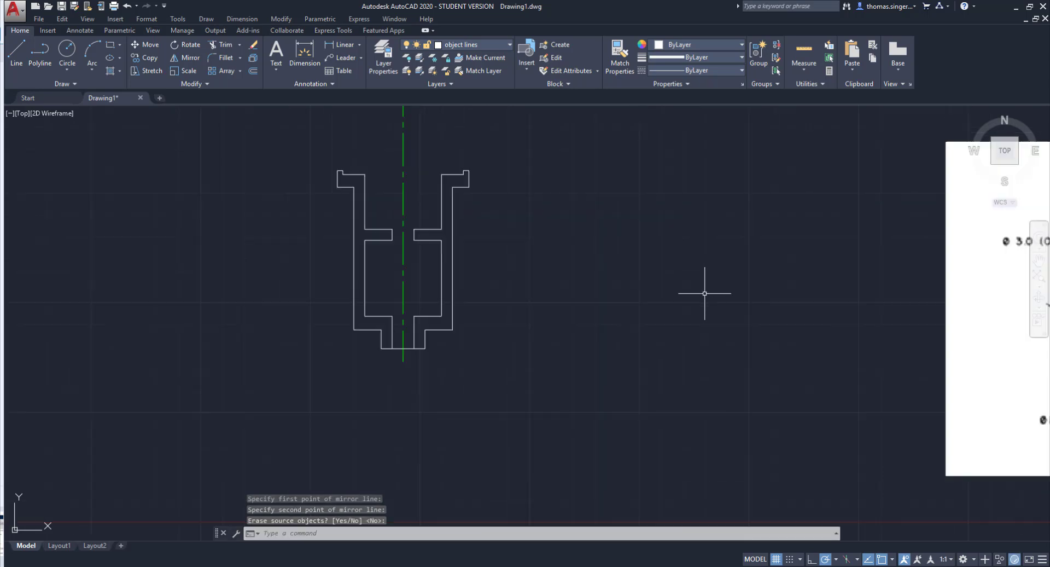
{"action": "scroll", "coordinate": [704, 293], "scroll_direction": "down", "scroll_amount": 2}
{"action": "middle_click_drag", "start_coordinate": [785, 292], "coordinate": [551, 304]}
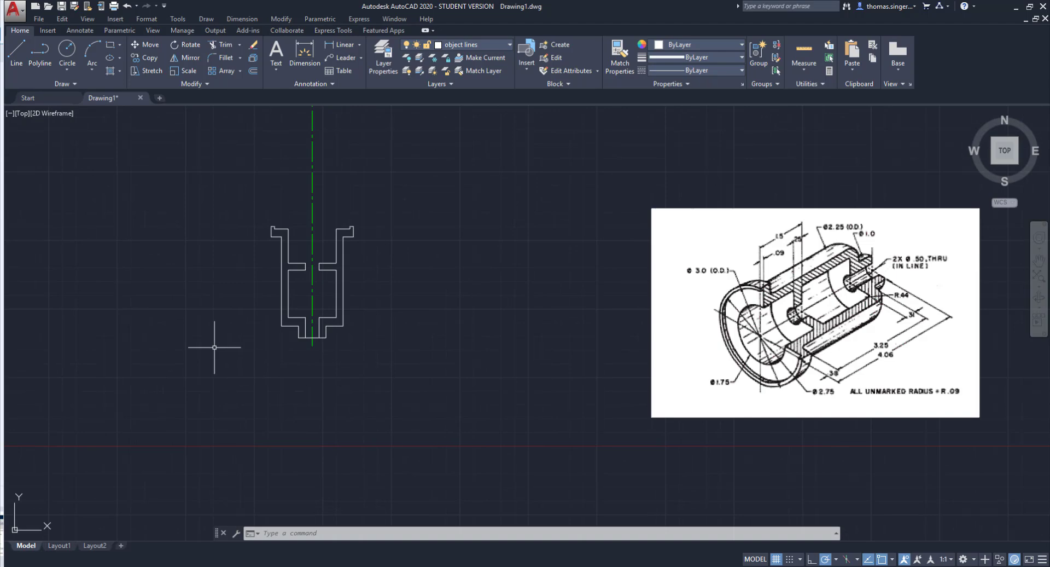
{"action": "left_click", "coordinate": [18, 46]}
{"action": "scroll", "coordinate": [268, 215], "scroll_direction": "up", "scroll_amount": 2}
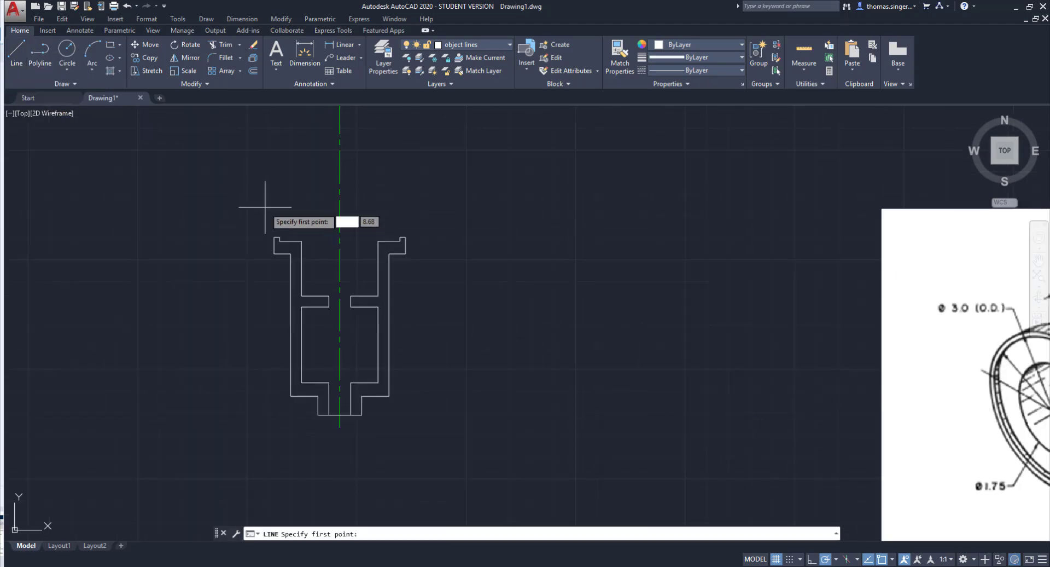
{"action": "left_click", "coordinate": [279, 237]}
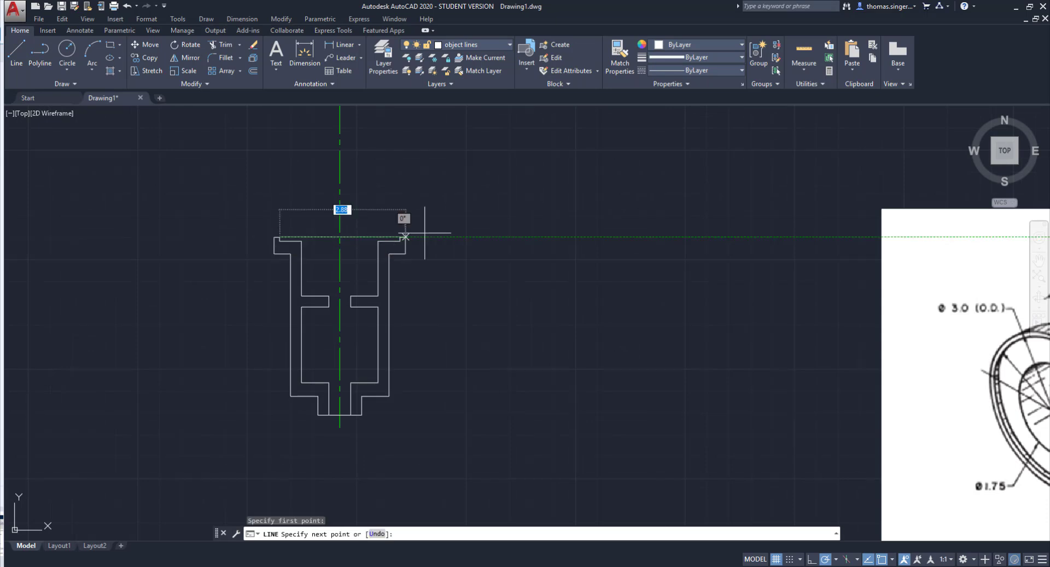
{"action": "scroll", "coordinate": [399, 240], "scroll_direction": "up", "scroll_amount": 2}
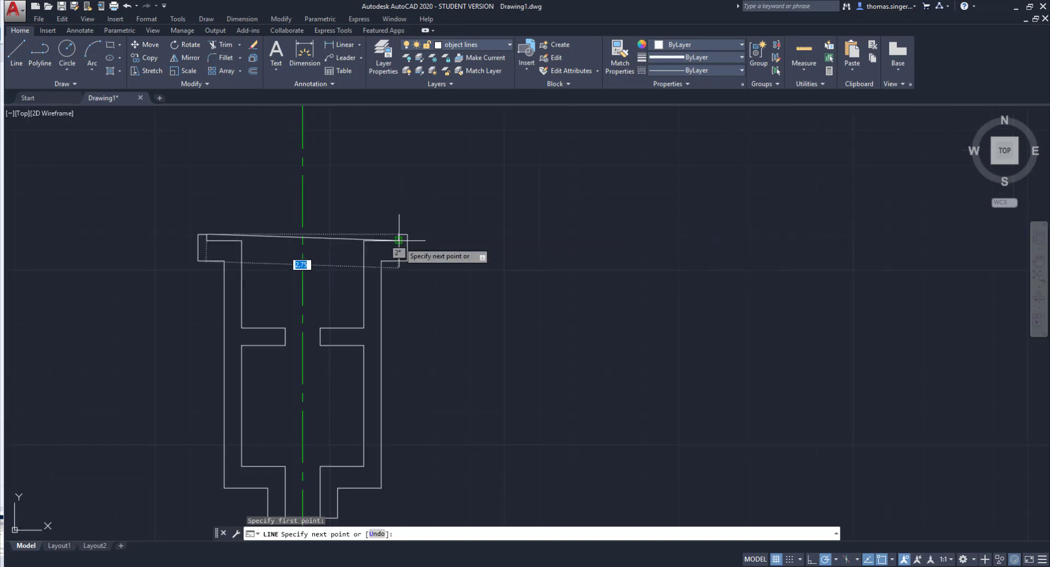
{"action": "scroll", "coordinate": [399, 239], "scroll_direction": "up", "scroll_amount": 2}
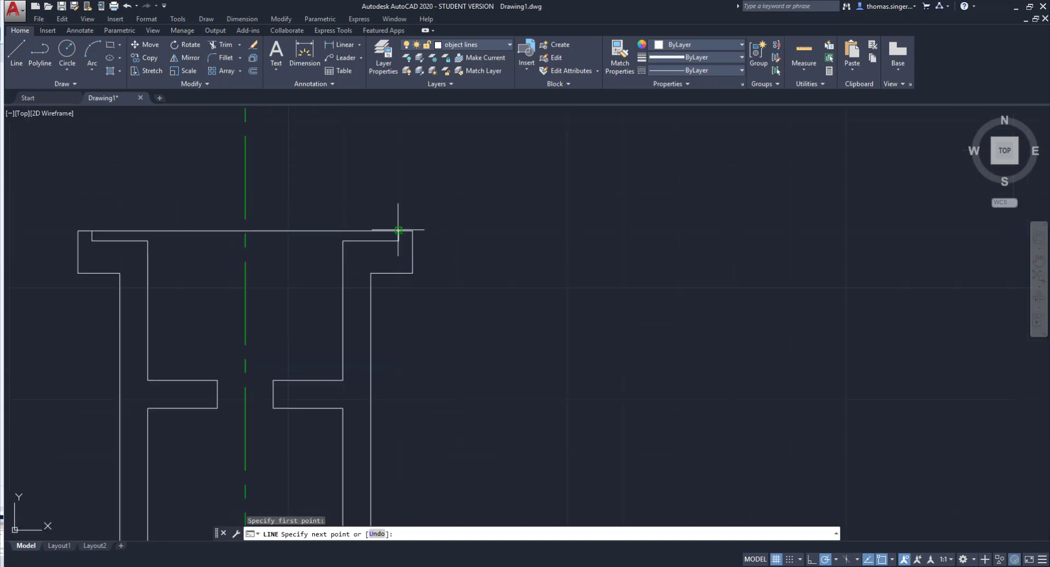
{"action": "left_click", "coordinate": [399, 229]}
{"action": "right_click", "coordinate": [394, 228]}
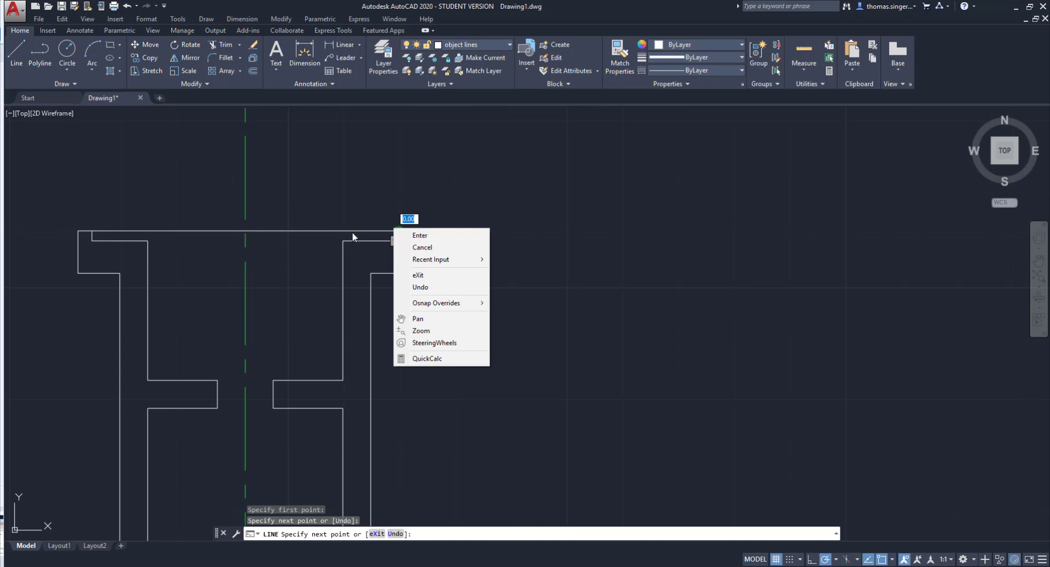
{"action": "left_click", "coordinate": [419, 236]}
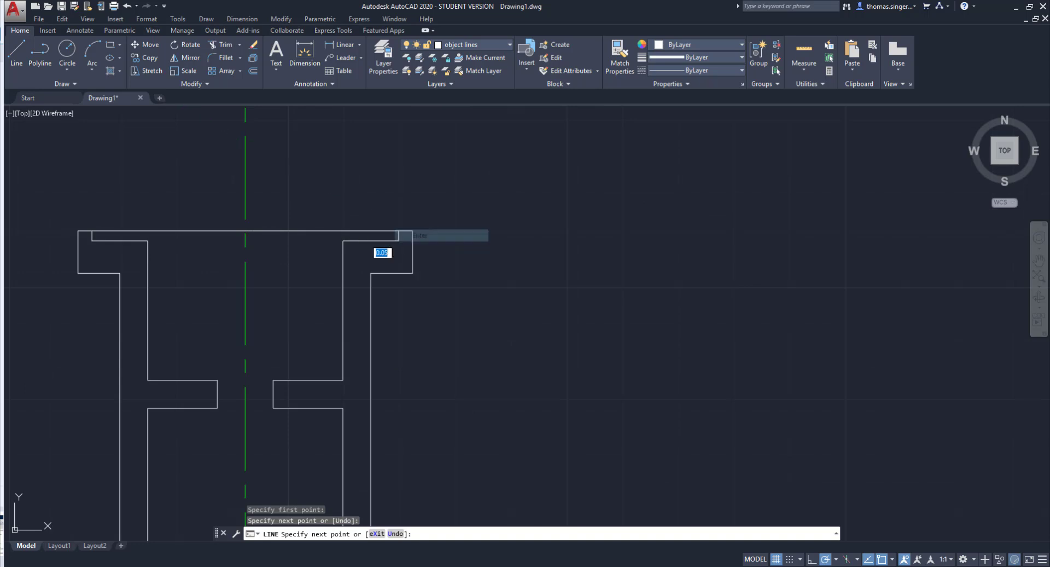
Draw a horizontal line across the recess floor between the upper inner corners of the bore.
{"action": "left_click", "coordinate": [16, 53]}
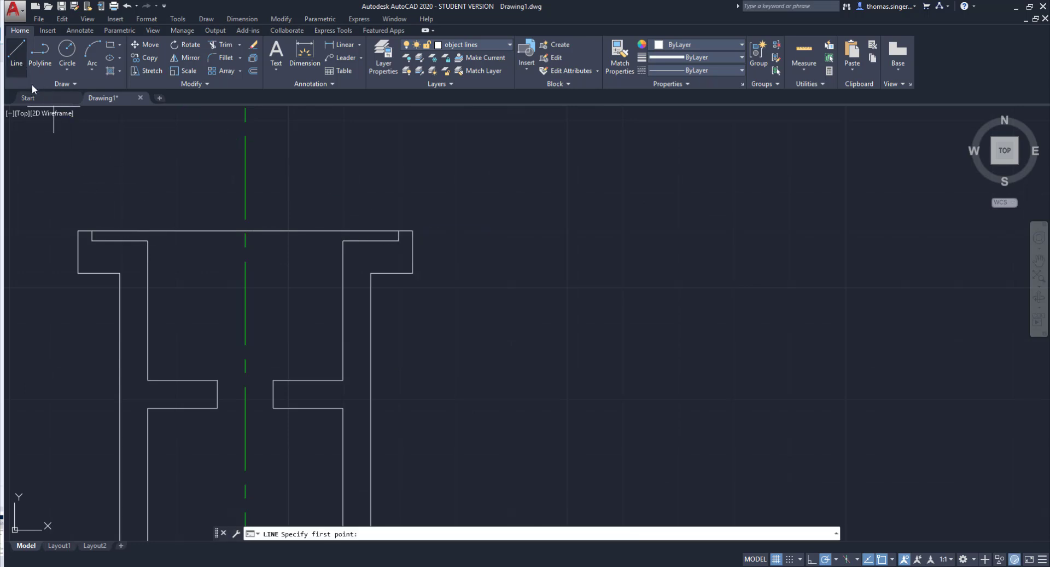
{"action": "left_click", "coordinate": [147, 240]}
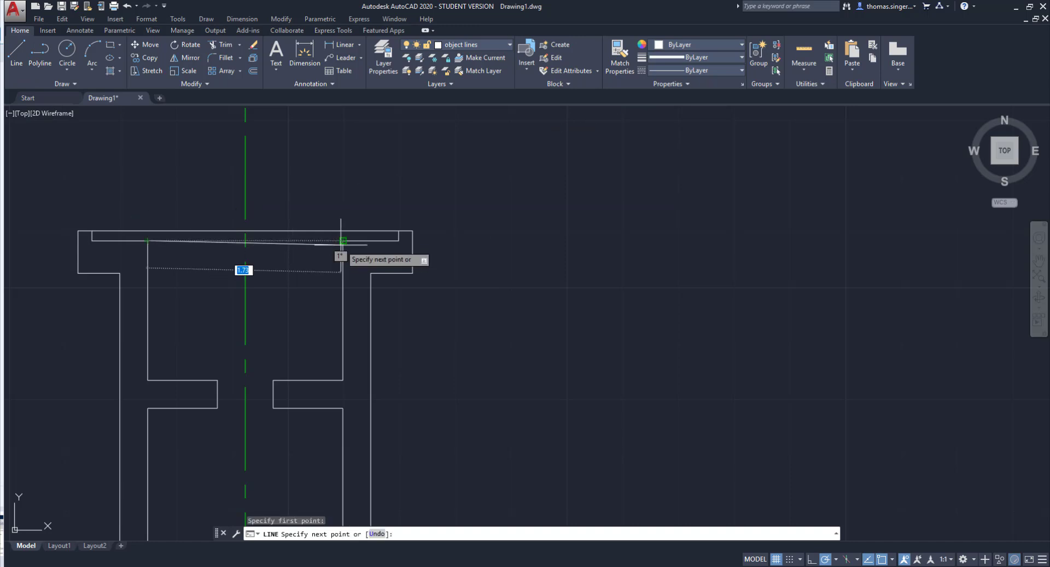
{"action": "left_click", "coordinate": [343, 240]}
{"action": "right_click", "coordinate": [343, 240]}
{"action": "left_click", "coordinate": [362, 245]}
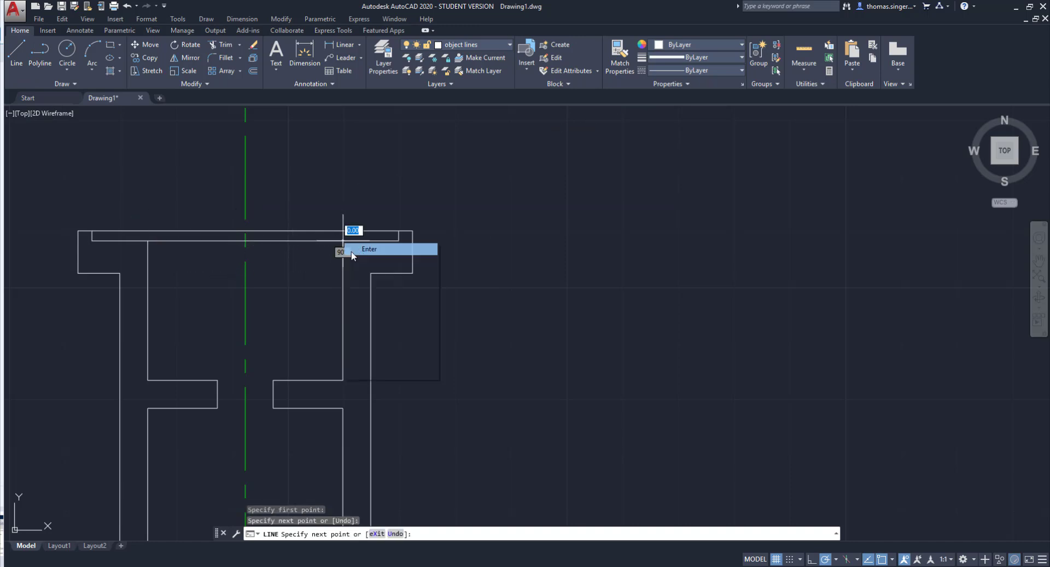
Draw a horizontal line bridging the gap between the upper inner corners of the middle web.
{"action": "right_click", "coordinate": [234, 368]}
{"action": "left_click", "coordinate": [280, 172]}
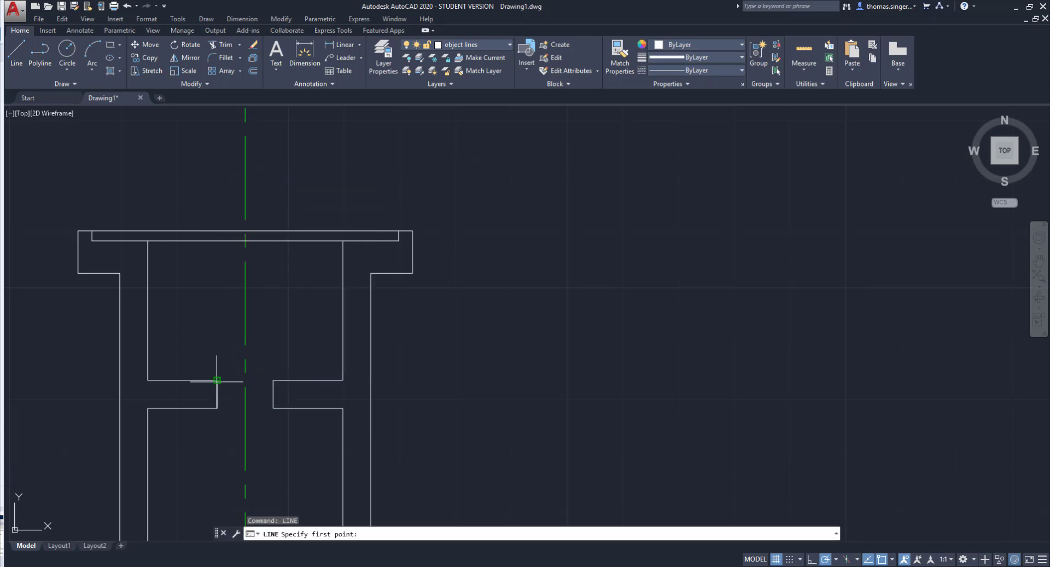
{"action": "left_click", "coordinate": [217, 379]}
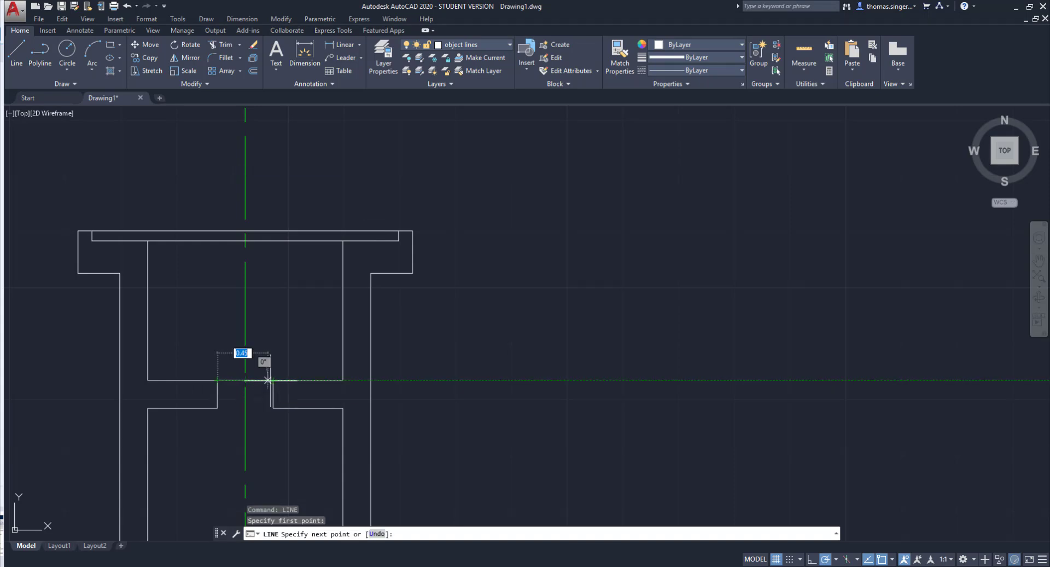
{"action": "left_click", "coordinate": [272, 380]}
{"action": "right_click", "coordinate": [272, 380]}
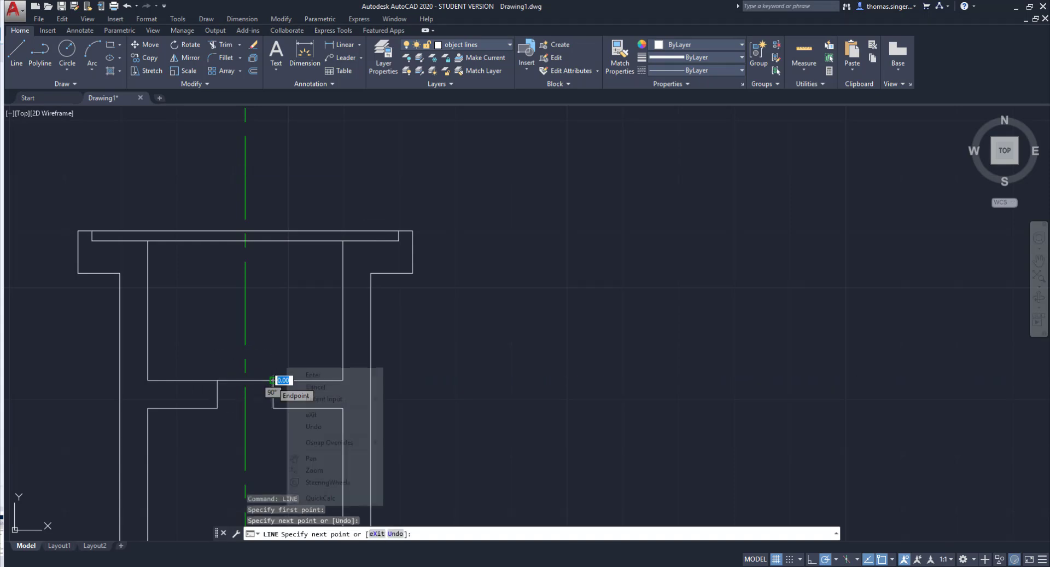
Draw a horizontal line bridging the gap between the lower inner corners of the middle web.
{"action": "left_click", "coordinate": [310, 374]}
{"action": "right_click", "coordinate": [306, 355]}
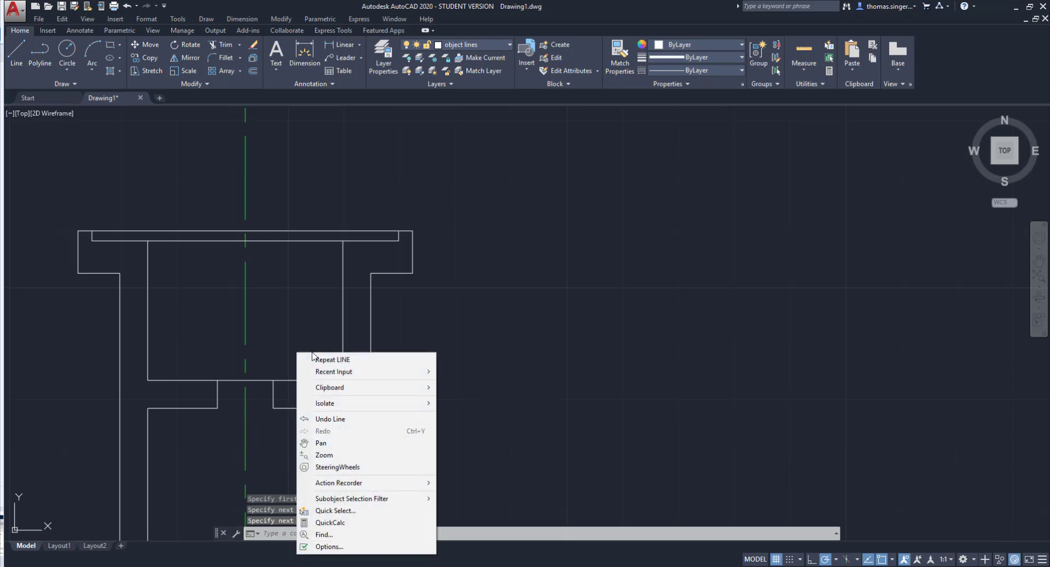
{"action": "left_click", "coordinate": [311, 359]}
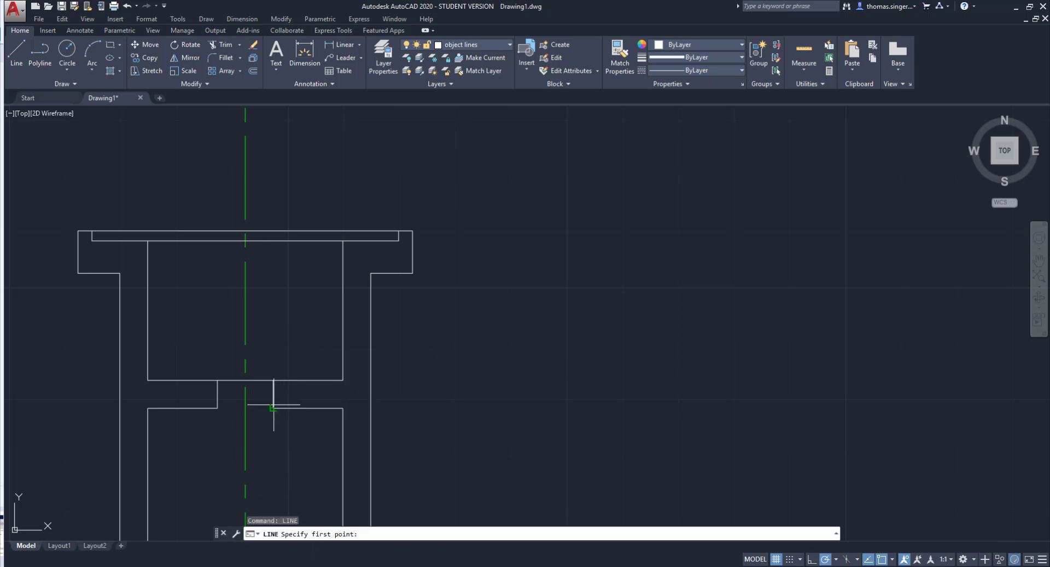
{"action": "left_click", "coordinate": [273, 407]}
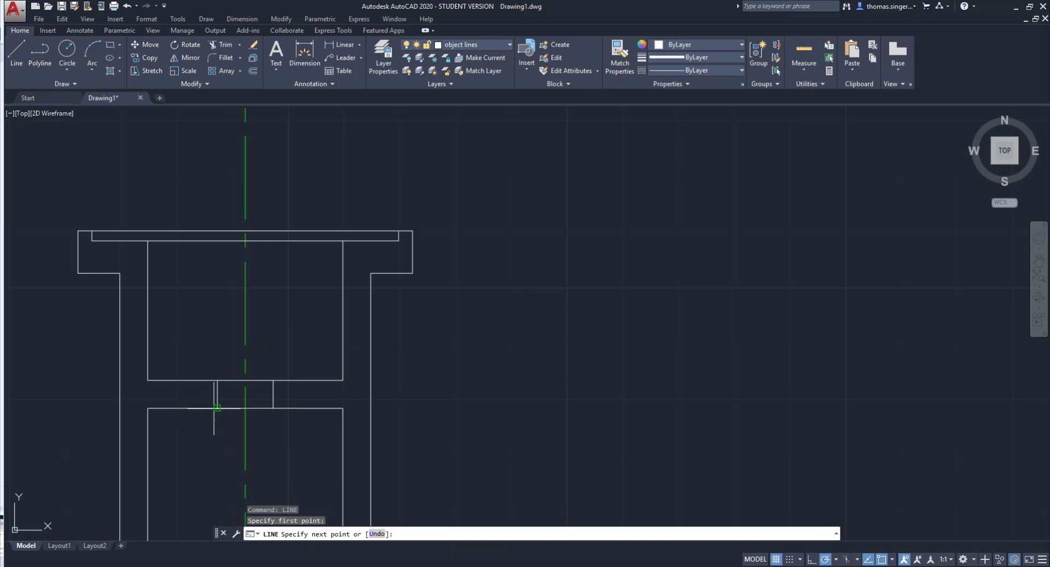
{"action": "left_click", "coordinate": [217, 407]}
{"action": "right_click", "coordinate": [215, 409]}
{"action": "left_click", "coordinate": [237, 421]}
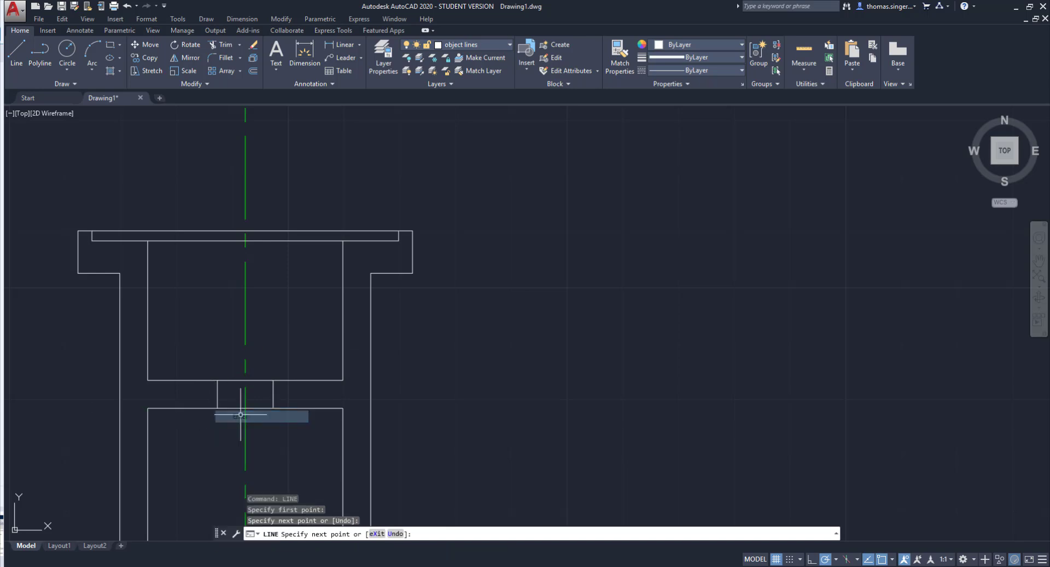
Draw a horizontal line across the lower cavity's floor, joining the upper ends of the two narrow bottom hole edges.
{"action": "middle_click_drag", "start_coordinate": [298, 346], "coordinate": [331, 203]}
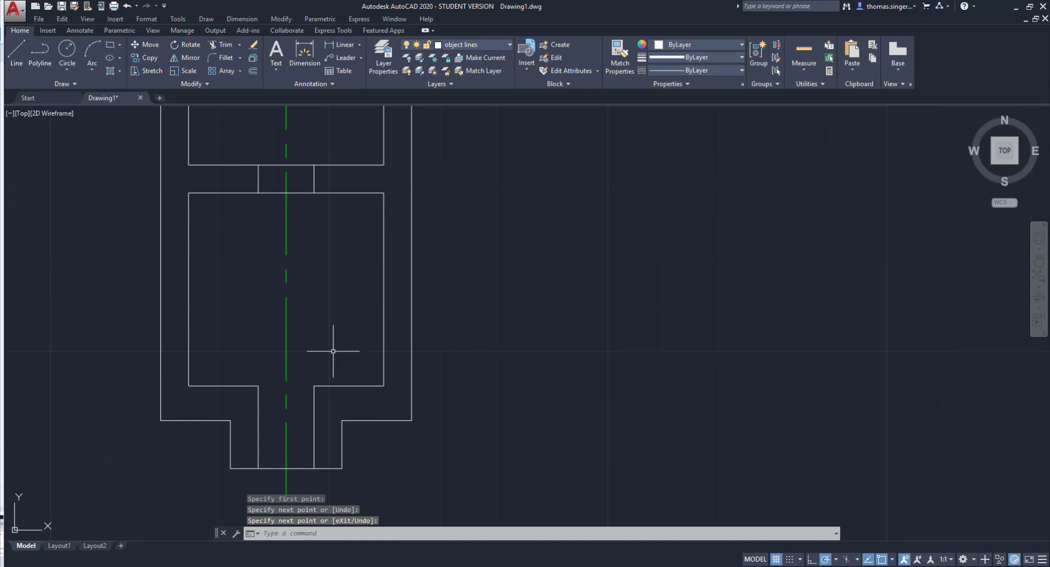
{"action": "right_click", "coordinate": [313, 366]}
{"action": "left_click", "coordinate": [353, 173]}
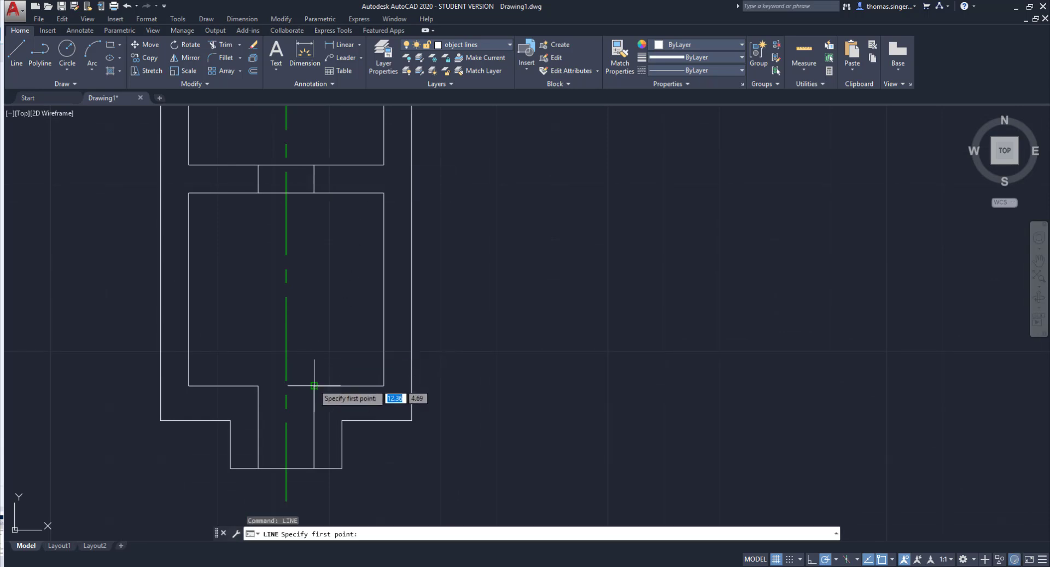
{"action": "left_click", "coordinate": [314, 386]}
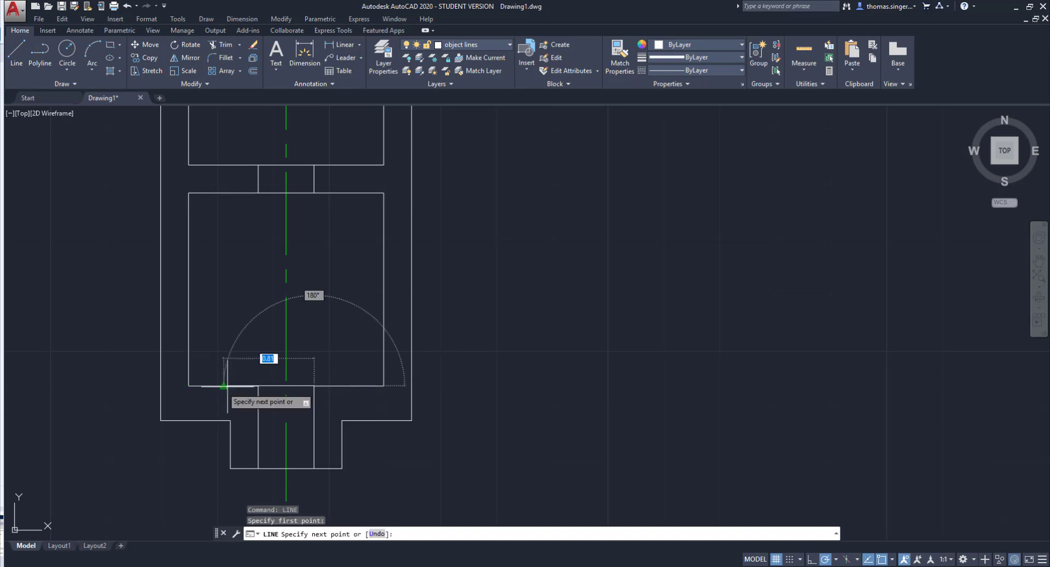
{"action": "left_click", "coordinate": [258, 386]}
{"action": "right_click", "coordinate": [258, 387]}
{"action": "left_click", "coordinate": [301, 396]}
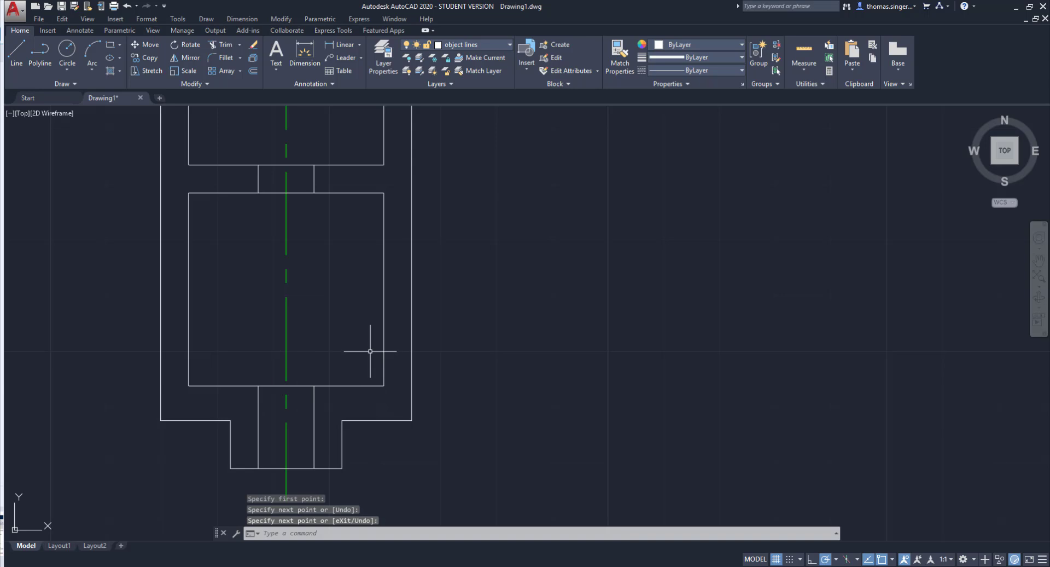
Hatch the solid wall section on the right half of the part, including its flange, web and bottom neck.
{"action": "scroll", "coordinate": [369, 351], "scroll_direction": "down", "scroll_amount": 2}
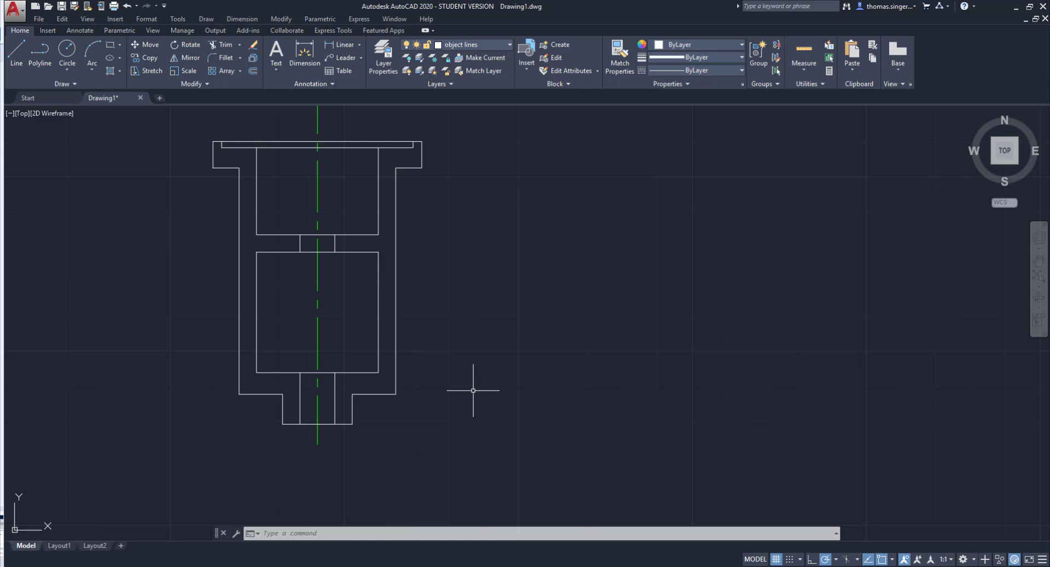
{"action": "scroll", "coordinate": [475, 388], "scroll_direction": "down", "scroll_amount": 2}
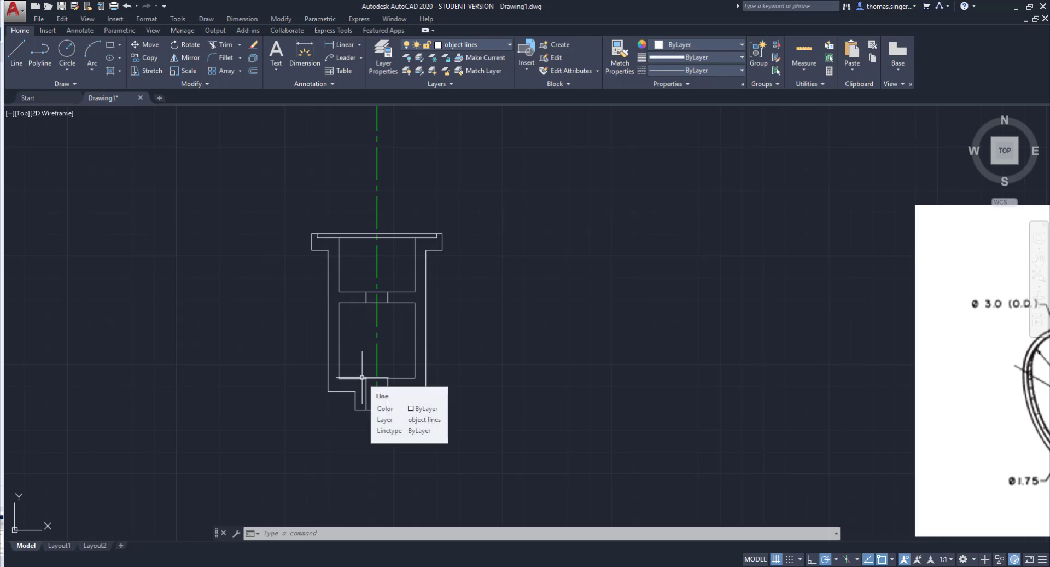
{"action": "middle_click_drag", "start_coordinate": [629, 370], "coordinate": [364, 354]}
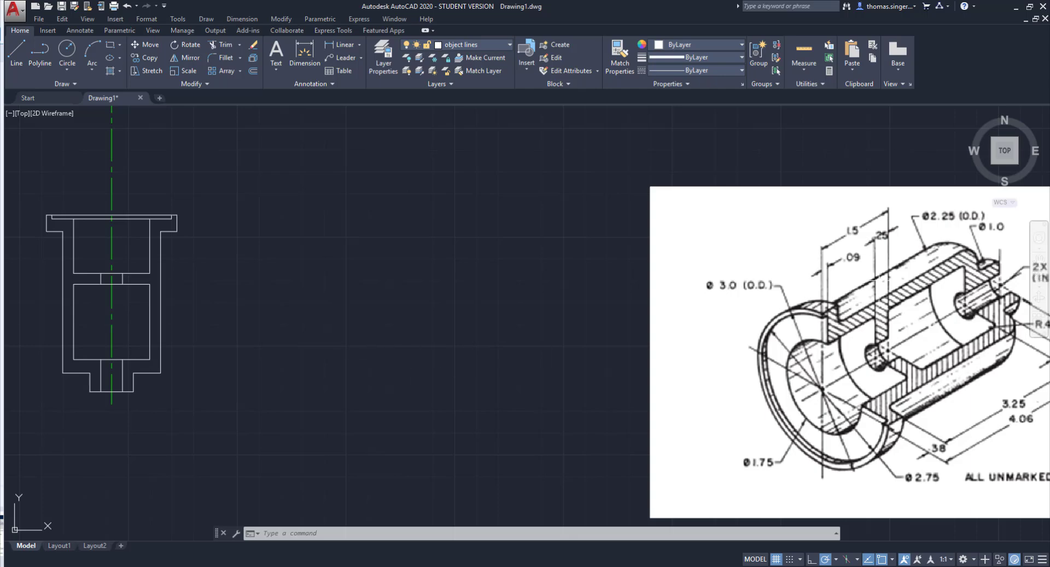
{"action": "mouse_move", "coordinate": [337, 356]}
{"action": "middle_mouse_down"}
{"action": "mouse_move", "coordinate": [543, 367]}
{"action": "mouse_move", "coordinate": [546, 376]}
{"action": "middle_mouse_up"}
{"action": "scroll", "coordinate": [541, 374], "scroll_direction": "down", "scroll_amount": 2}
{"action": "scroll", "coordinate": [537, 369], "scroll_direction": "up", "scroll_amount": 2}
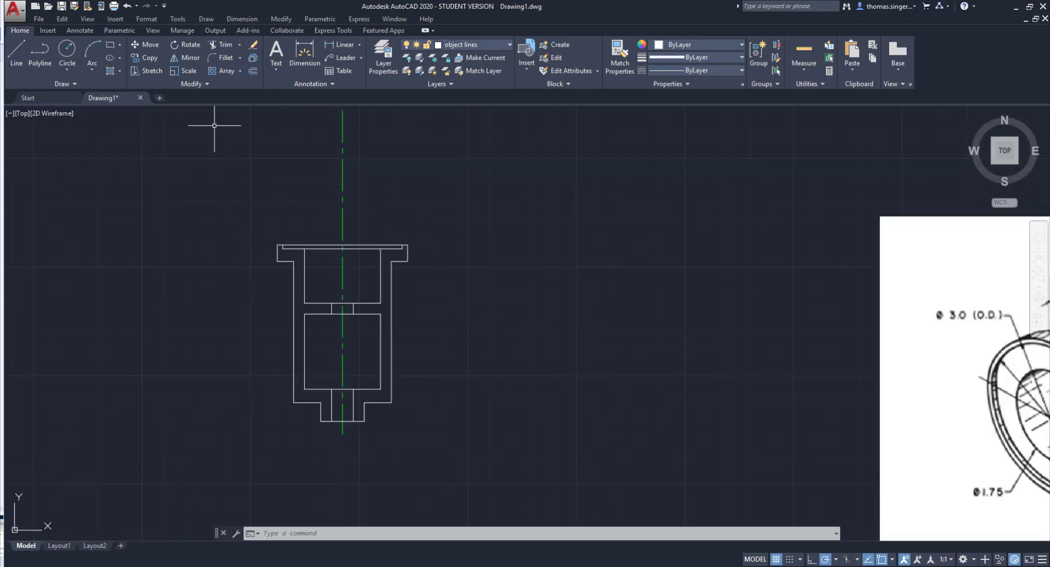
{"action": "left_click", "coordinate": [110, 75]}
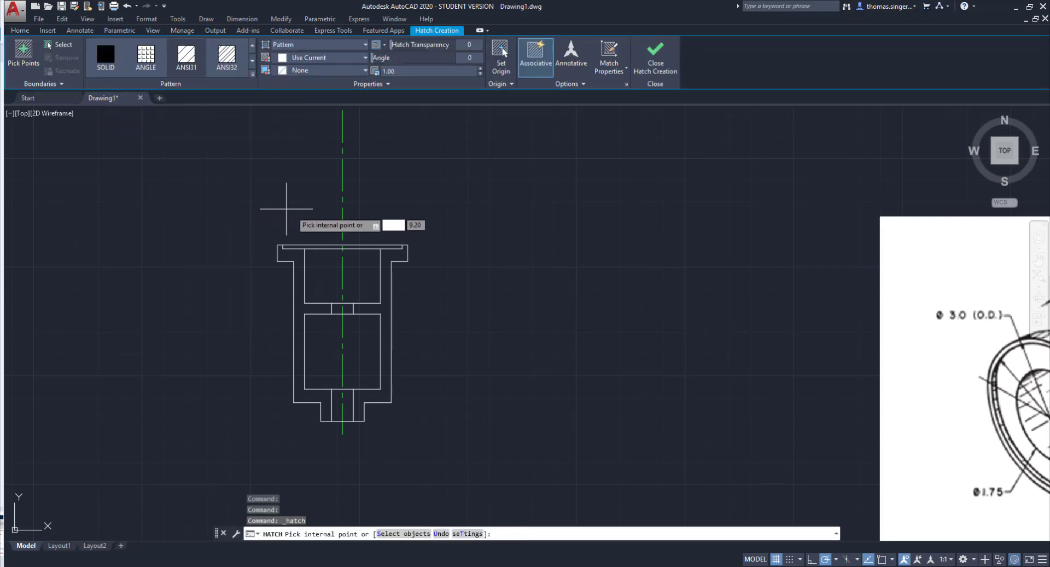
{"action": "left_click", "coordinate": [387, 258]}
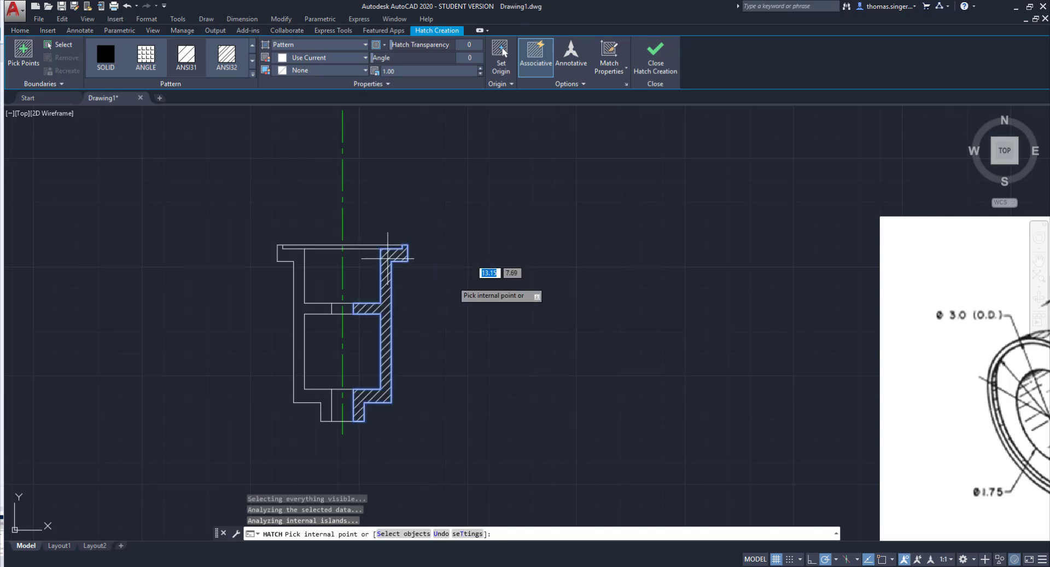
{"action": "right_click", "coordinate": [484, 331]}
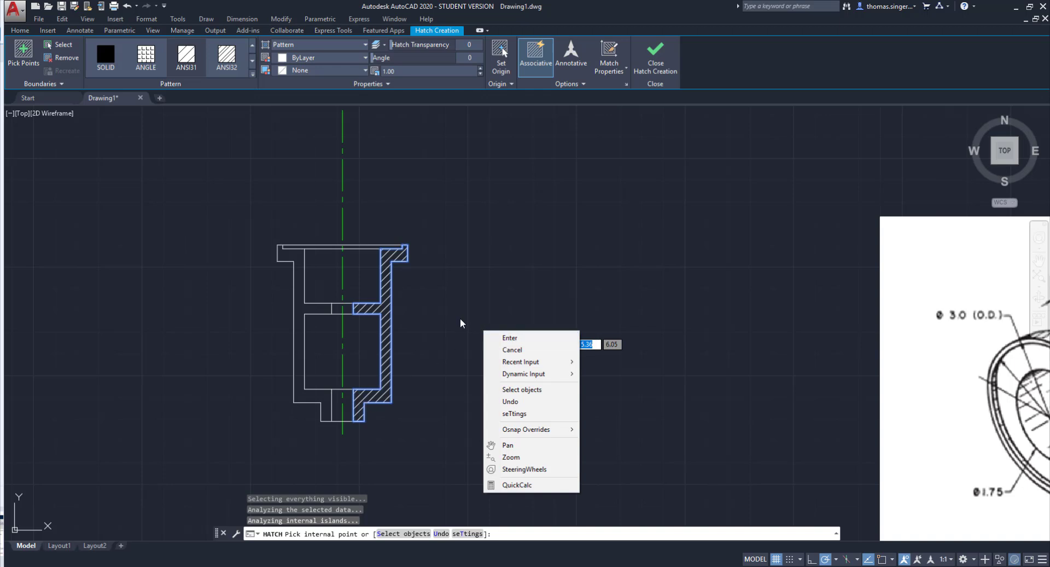
{"action": "left_click", "coordinate": [511, 338]}
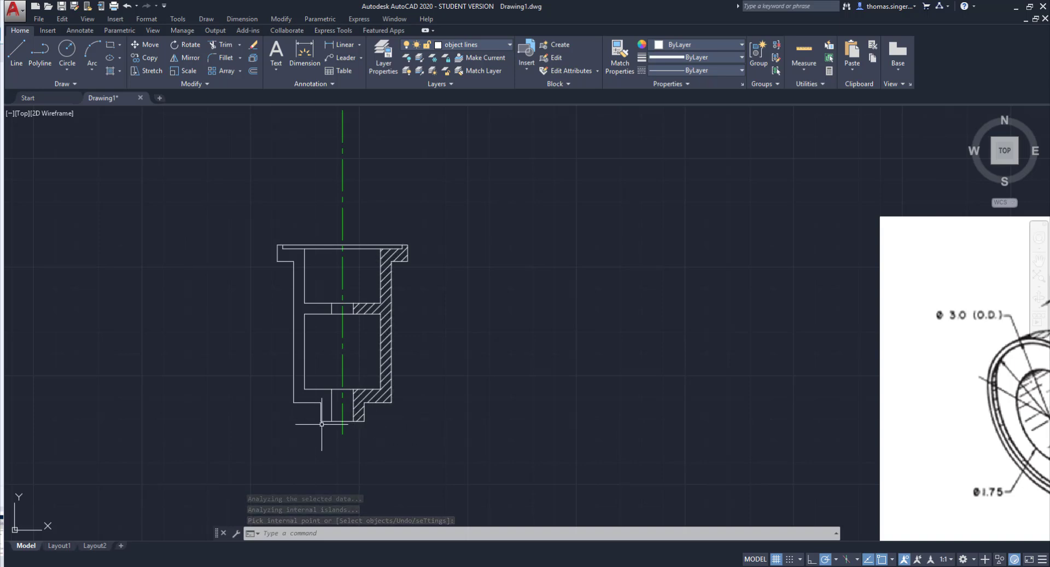
Create a new layer named hidden and set its color to 41.
{"action": "scroll", "coordinate": [260, 416], "scroll_direction": "up", "scroll_amount": 2}
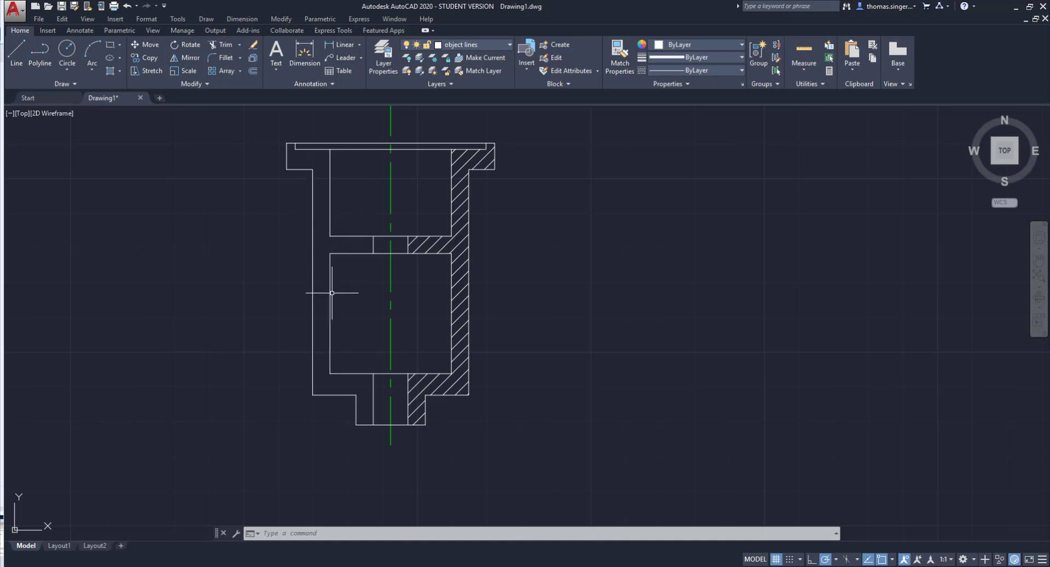
{"action": "scroll", "coordinate": [350, 258], "scroll_direction": "down", "scroll_amount": 2}
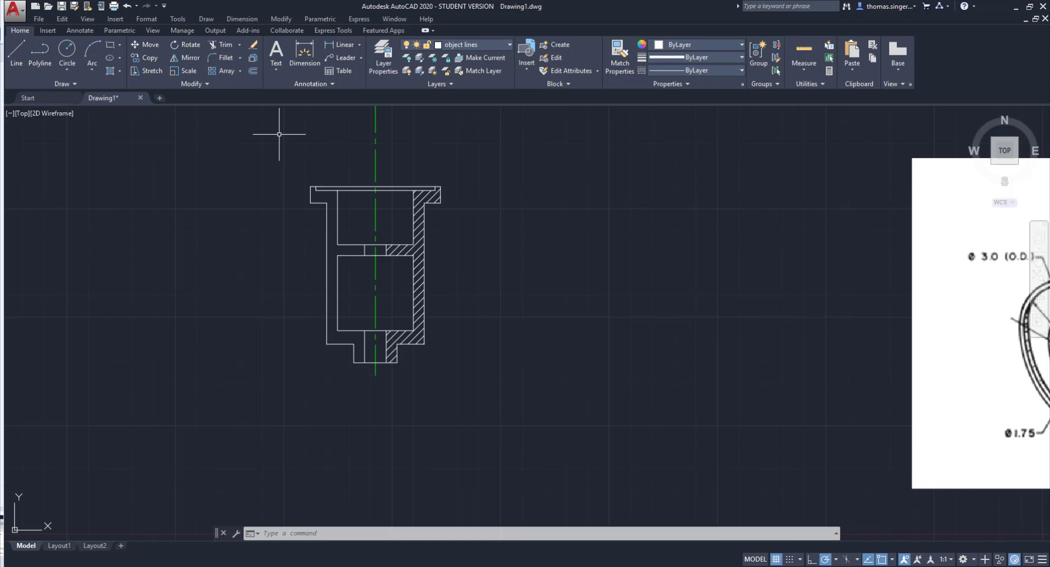
{"action": "left_click", "coordinate": [386, 56]}
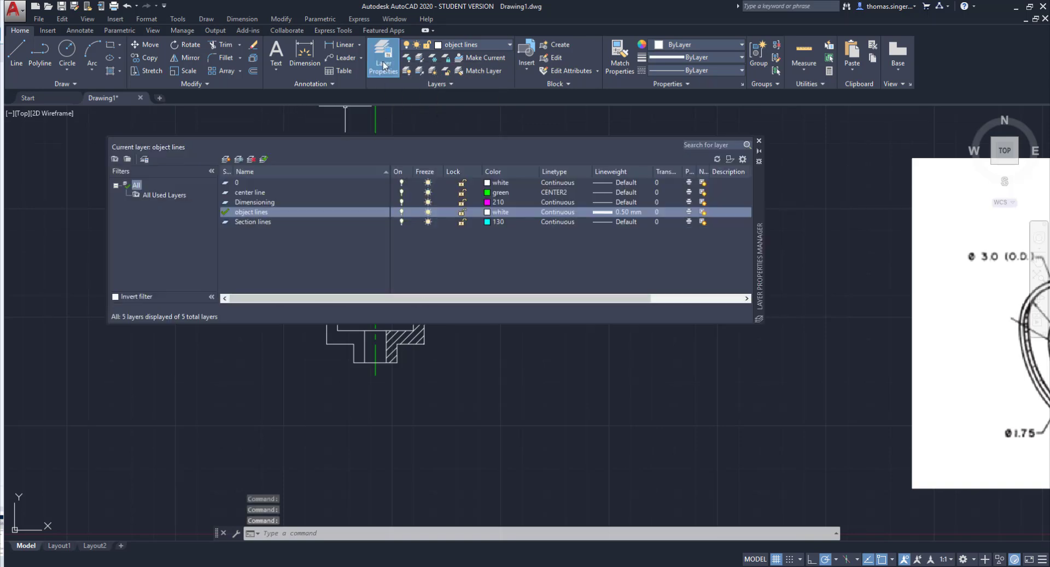
{"action": "left_click", "coordinate": [226, 159]}
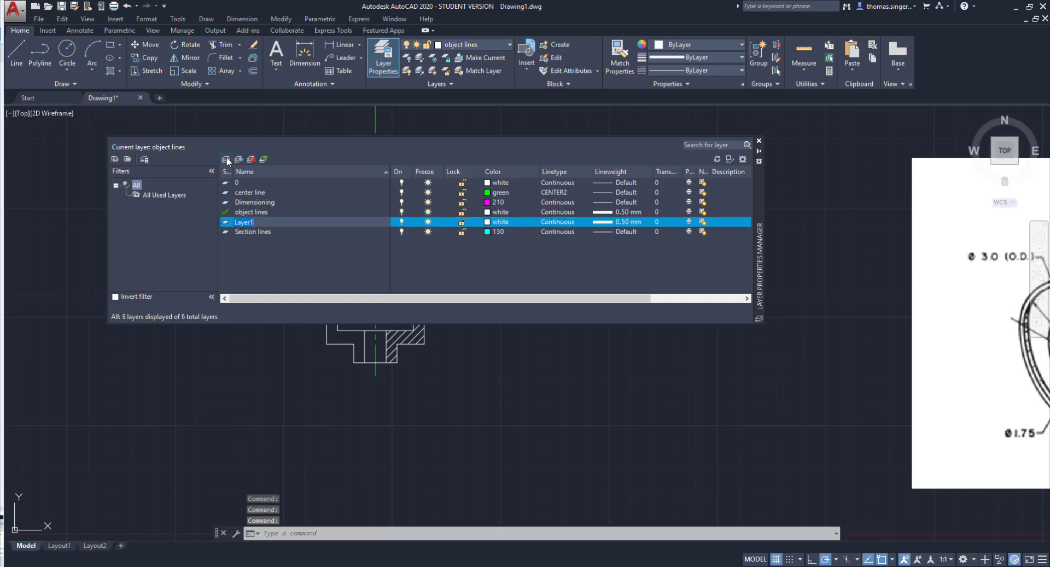
{"action": "type", "text": "hidden"}
{"action": "key", "text": "Return"}
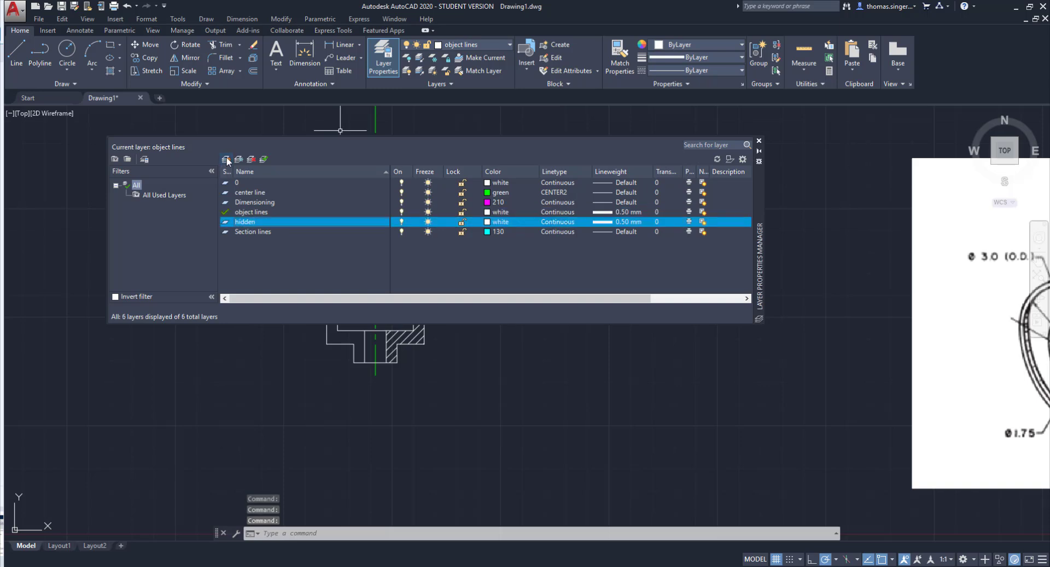
{"action": "left_click", "coordinate": [487, 222]}
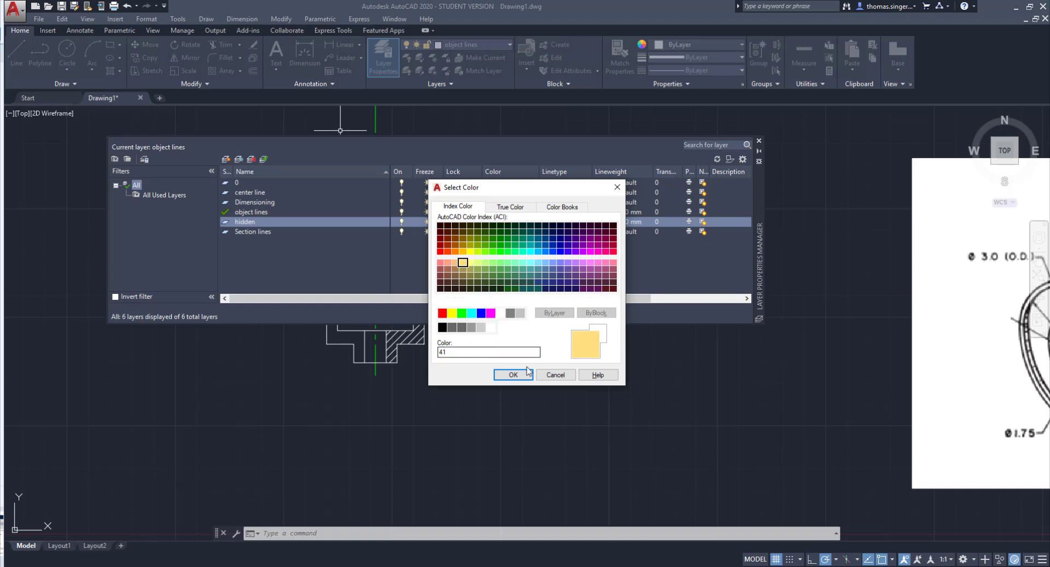
{"action": "left_click", "coordinate": [513, 375]}
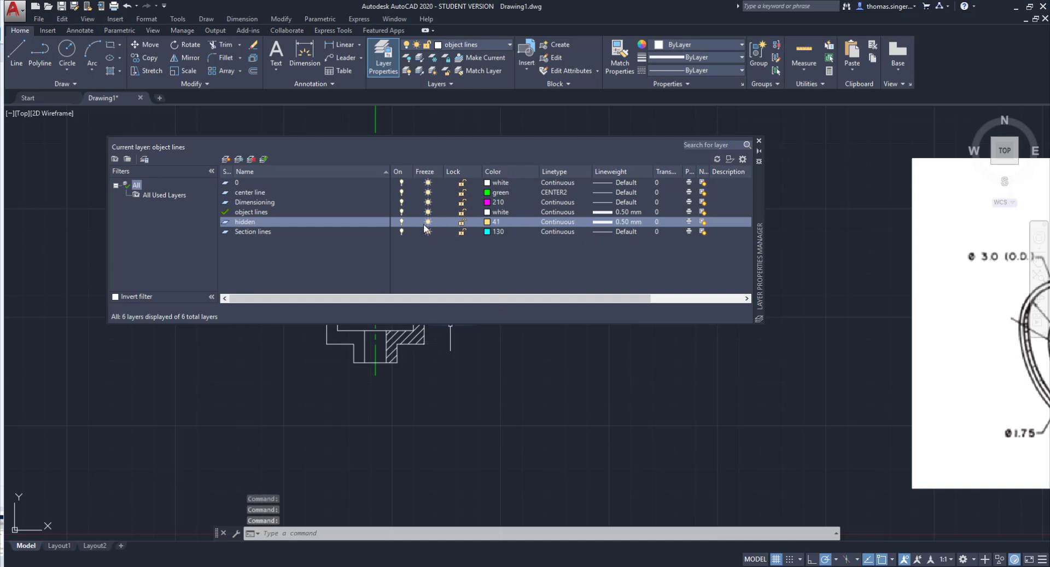
Load the HIDDEN2 linetype, assign it to the hidden layer and close the layer manager.
{"action": "left_click", "coordinate": [553, 222]}
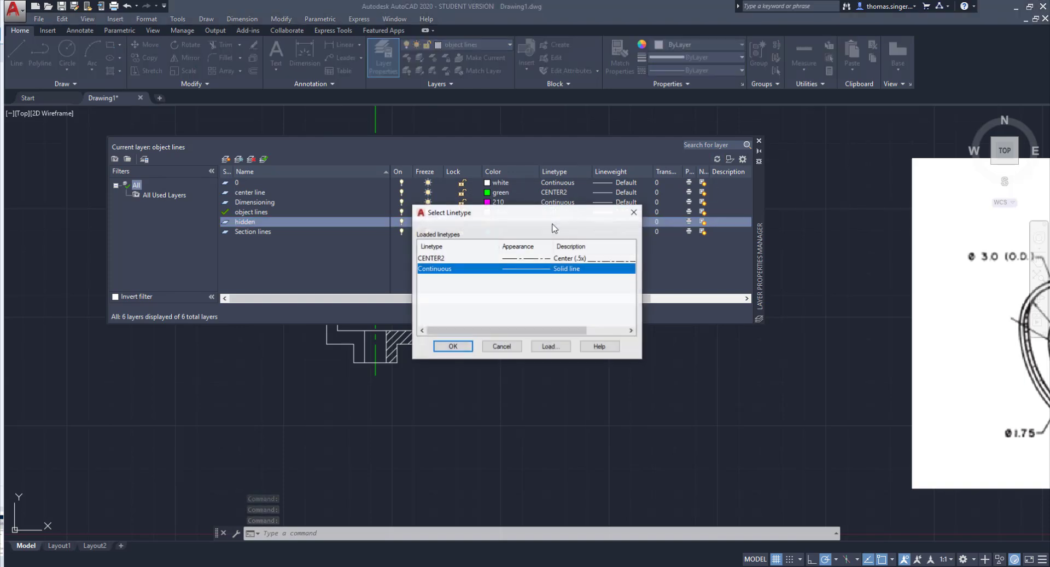
{"action": "left_click", "coordinate": [550, 347]}
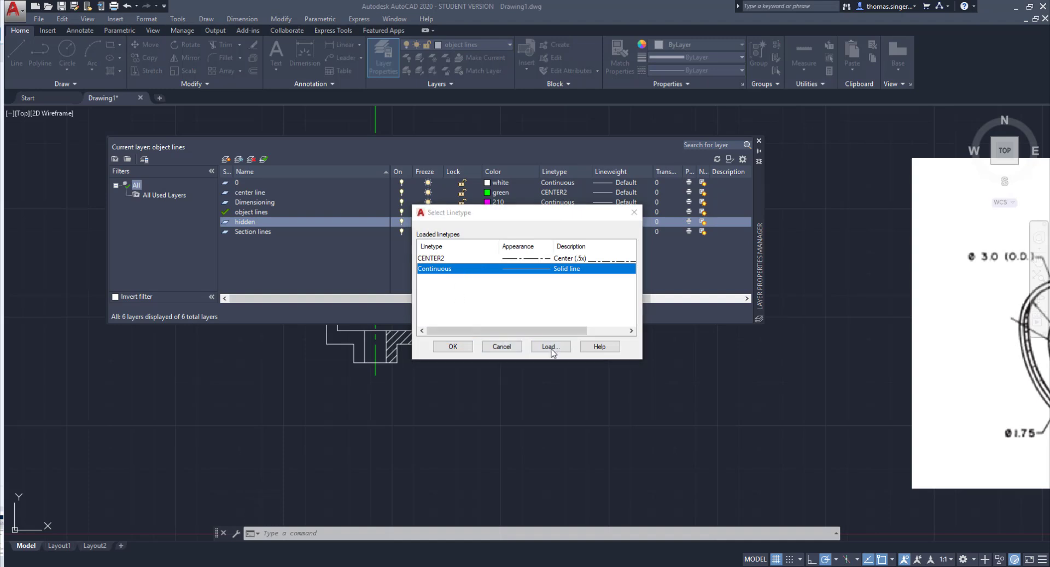
{"action": "scroll", "coordinate": [487, 300], "scroll_direction": "down", "scroll_amount": 8}
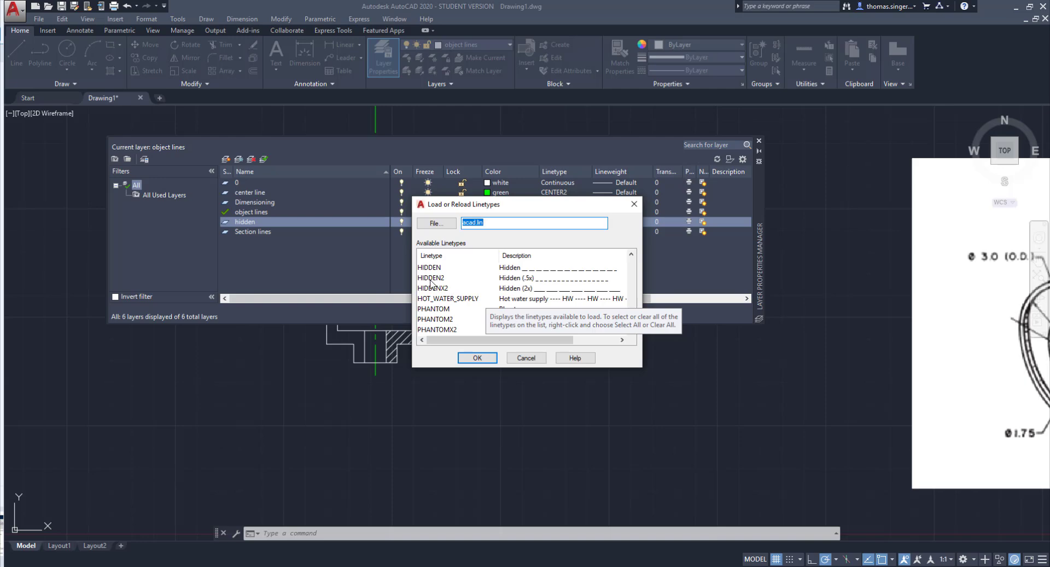
{"action": "left_click", "coordinate": [431, 278]}
{"action": "left_click", "coordinate": [477, 357]}
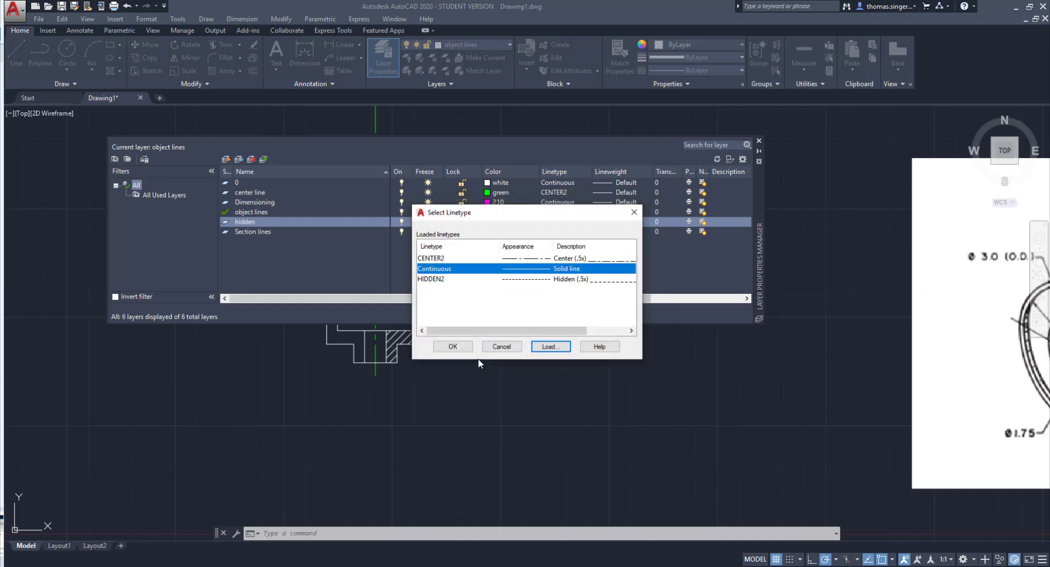
{"action": "left_click", "coordinate": [451, 279]}
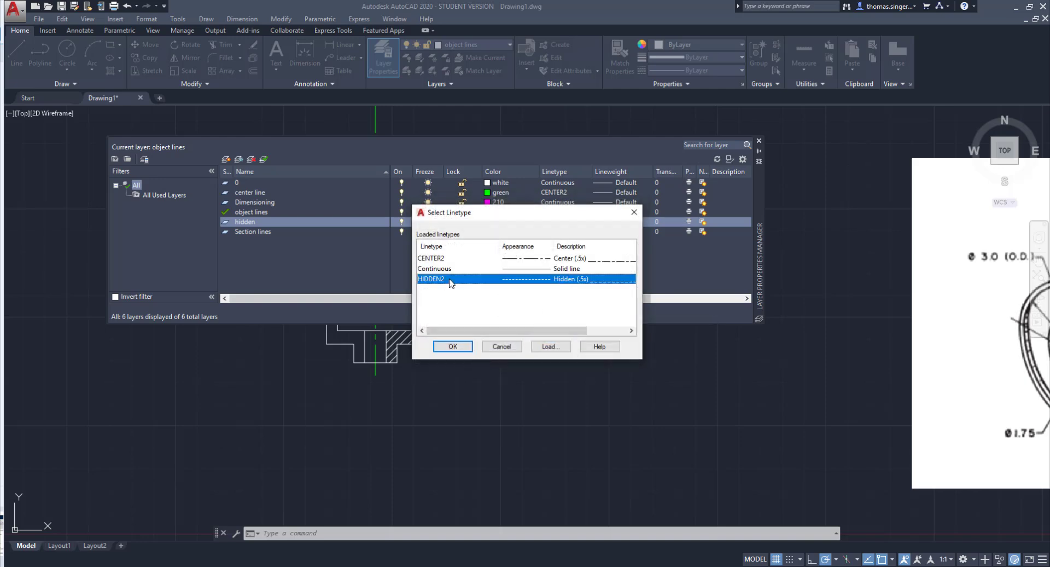
{"action": "left_click", "coordinate": [453, 347]}
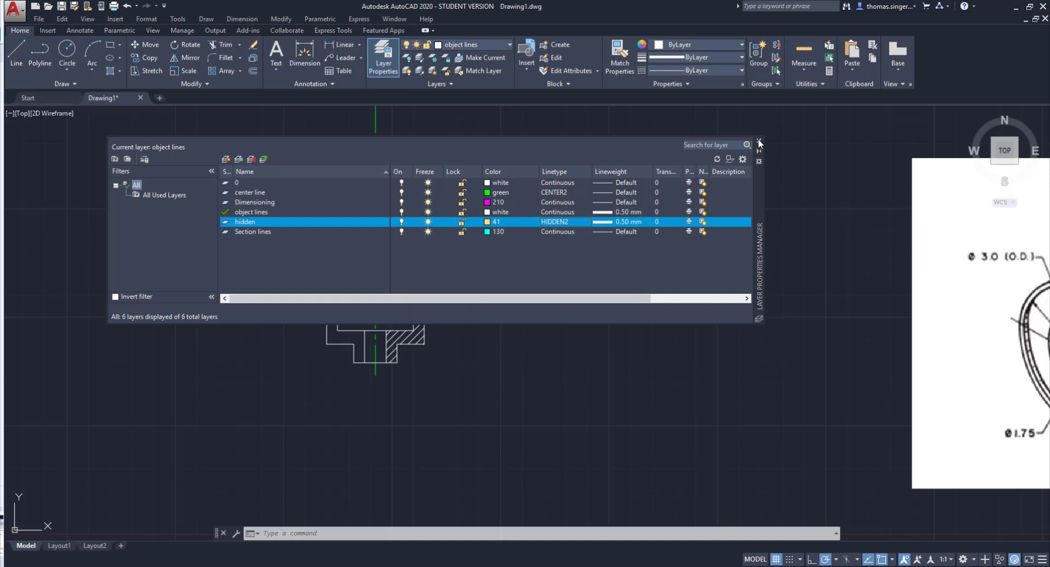
{"action": "left_click", "coordinate": [759, 143]}
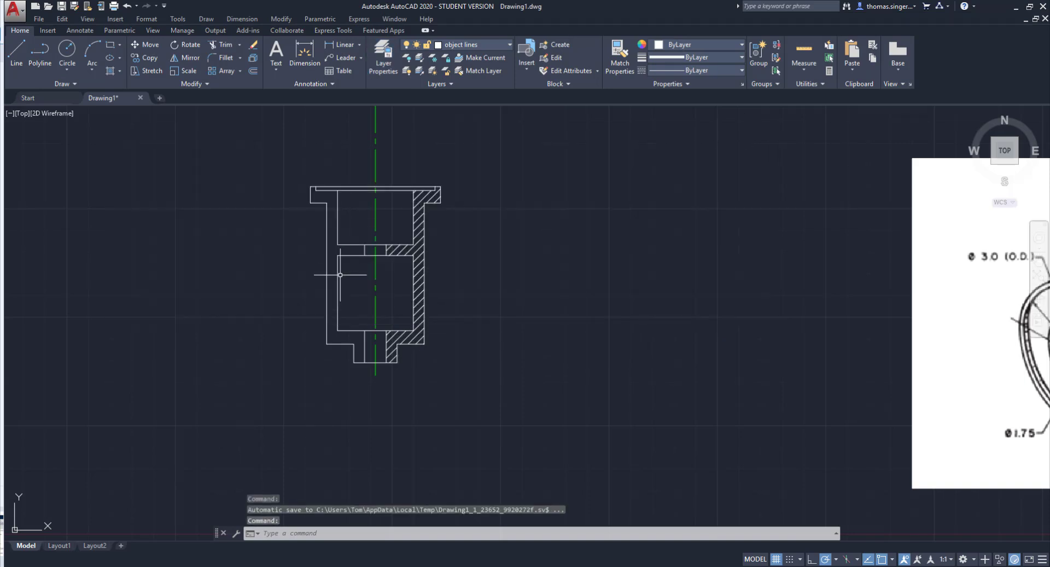
Move the left half's inner vertical walls, web edges, cavity floor edge and bottom hole edge to the hidden layer.
{"action": "scroll", "coordinate": [340, 275], "scroll_direction": "up", "scroll_amount": 2}
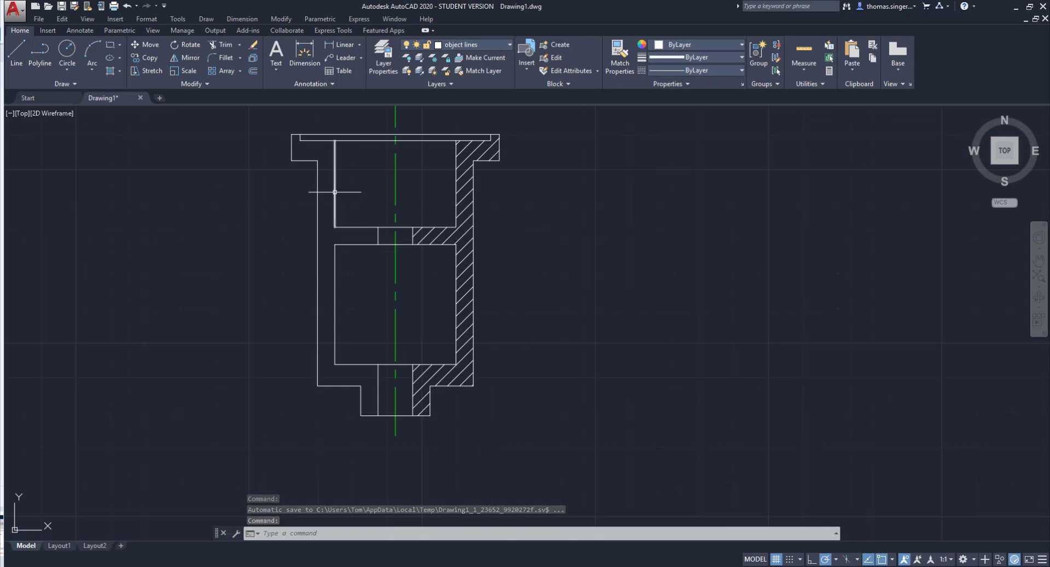
{"action": "left_click", "coordinate": [335, 192]}
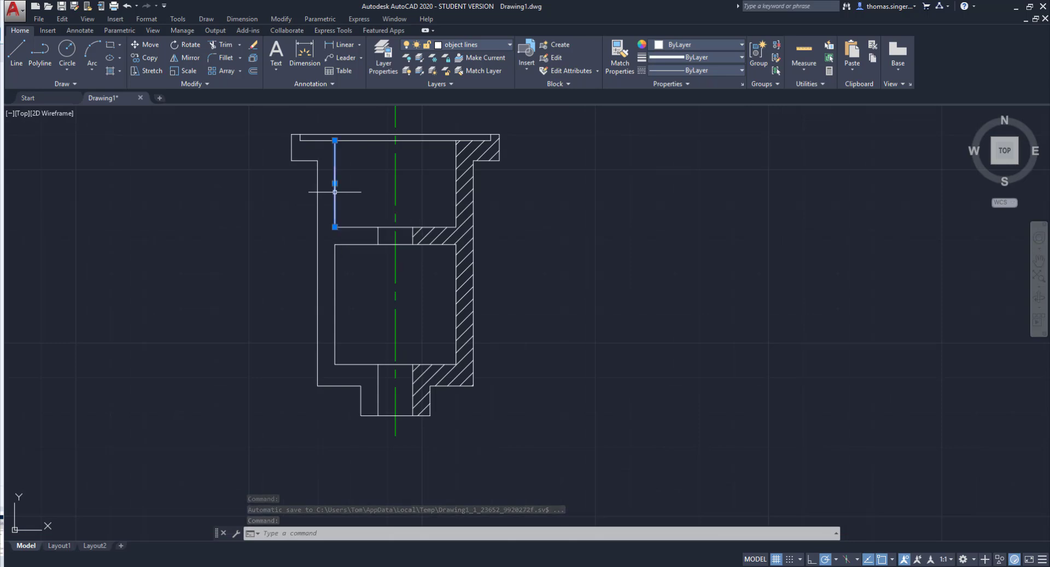
{"action": "left_click", "coordinate": [335, 267]}
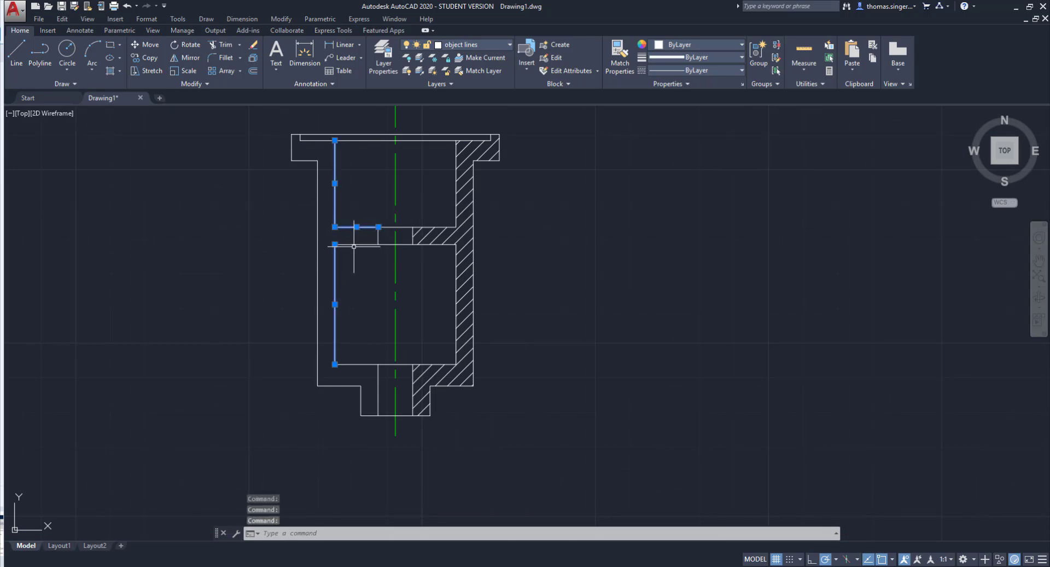
{"action": "left_click", "coordinate": [378, 235]}
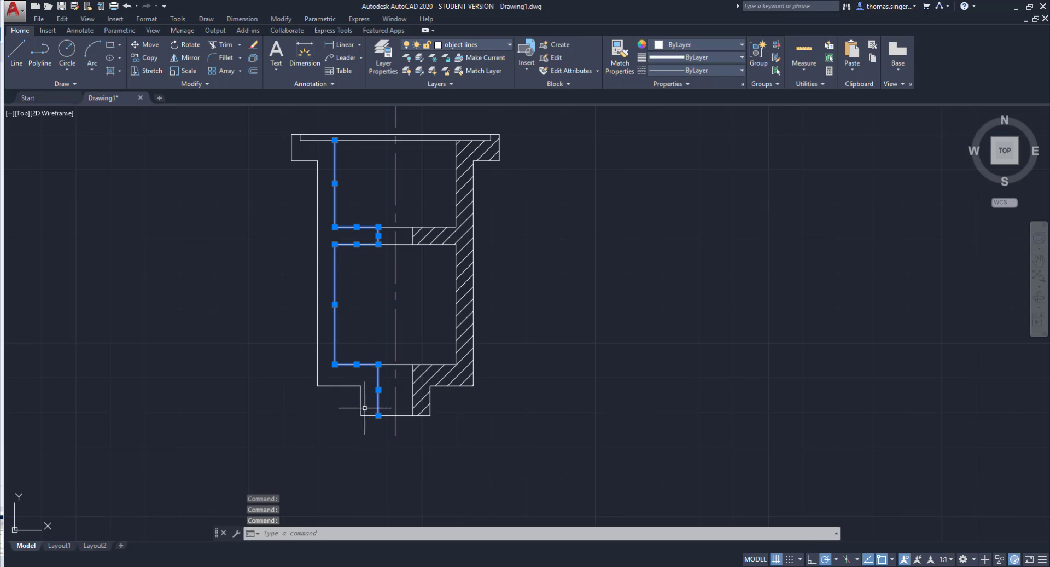
{"action": "left_click", "coordinate": [466, 45]}
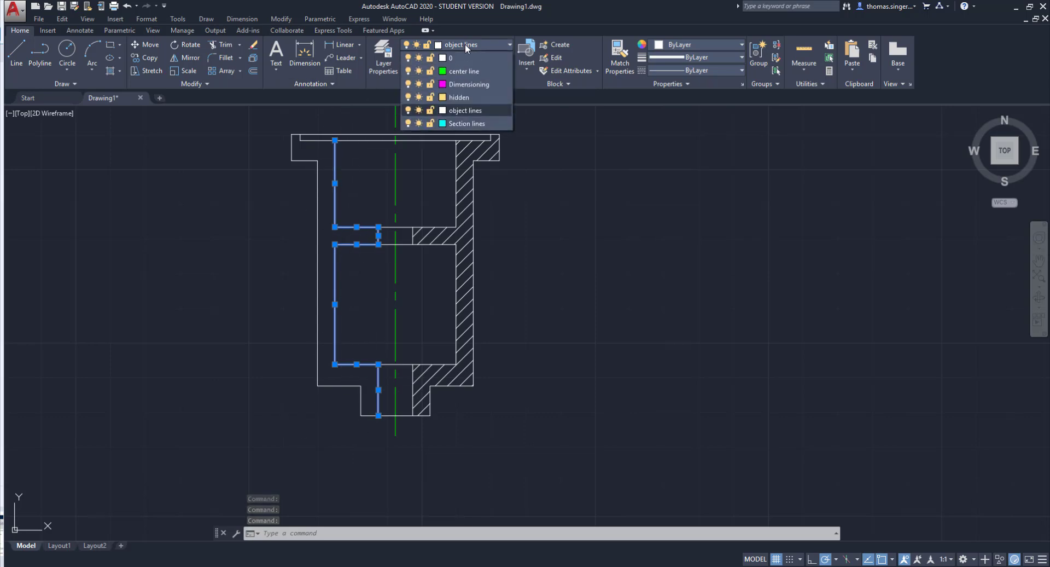
{"action": "left_click", "coordinate": [456, 96]}
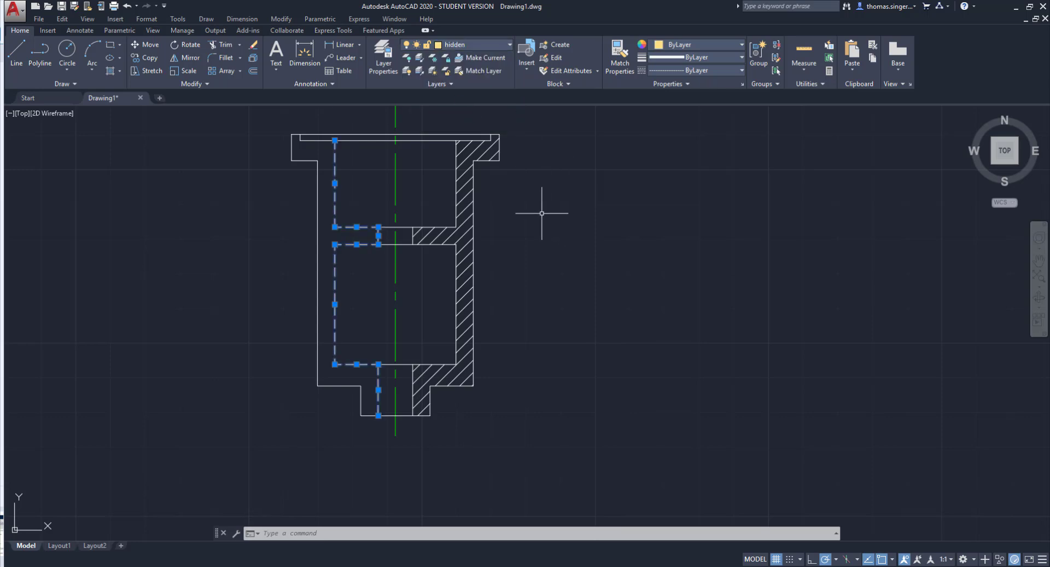
{"action": "key", "text": "Escape"}
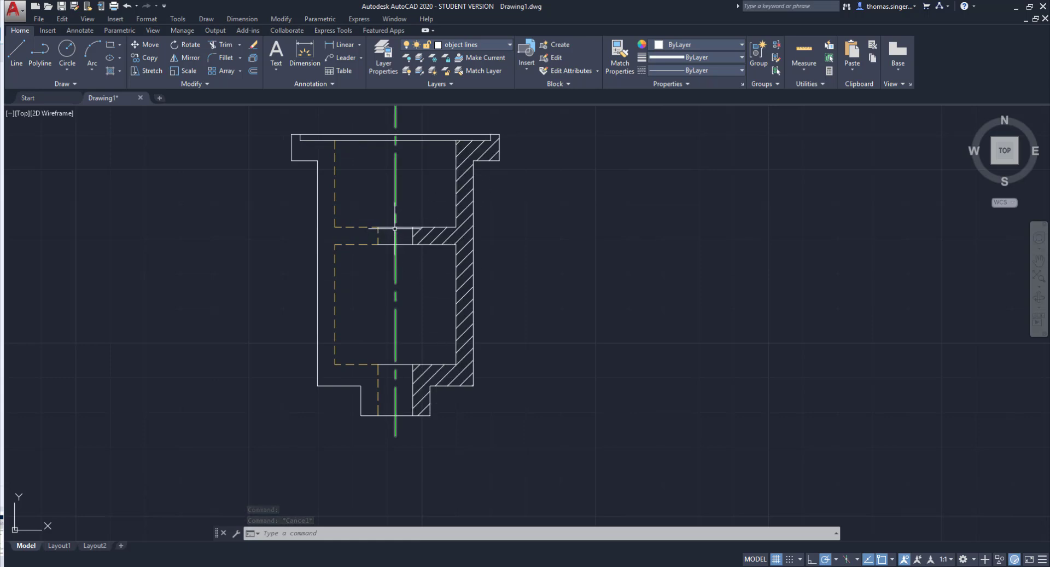
Trim the recess floor, both web edges and the lower cavity floor between the left dashed edges and the centerline.
{"action": "scroll", "coordinate": [391, 235], "scroll_direction": "up", "scroll_amount": 2}
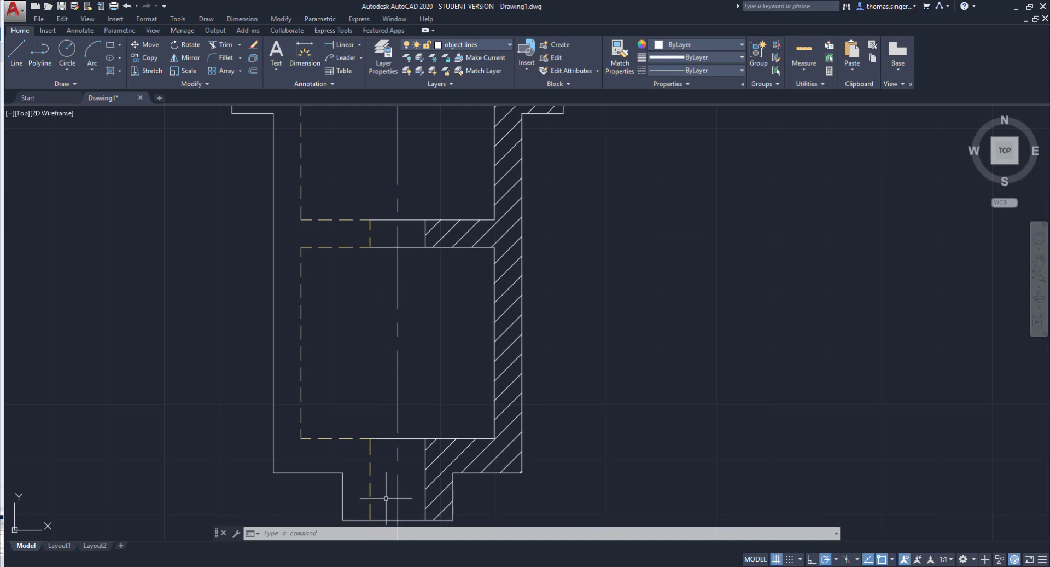
{"action": "scroll", "coordinate": [403, 419], "scroll_direction": "down", "scroll_amount": 2}
{"action": "scroll", "coordinate": [394, 194], "scroll_direction": "up", "scroll_amount": 4}
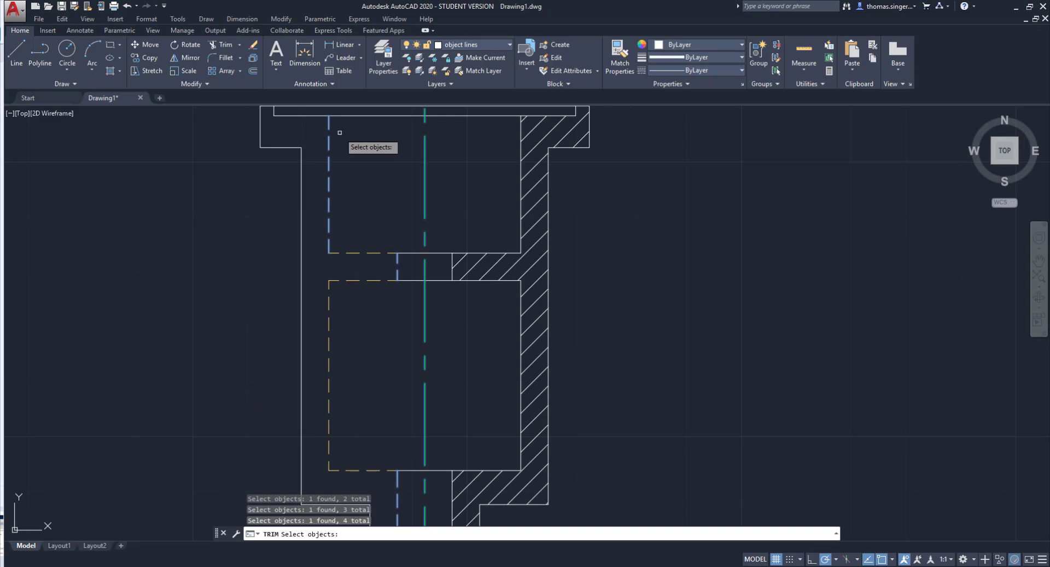
{"action": "left_click", "coordinate": [425, 153]}
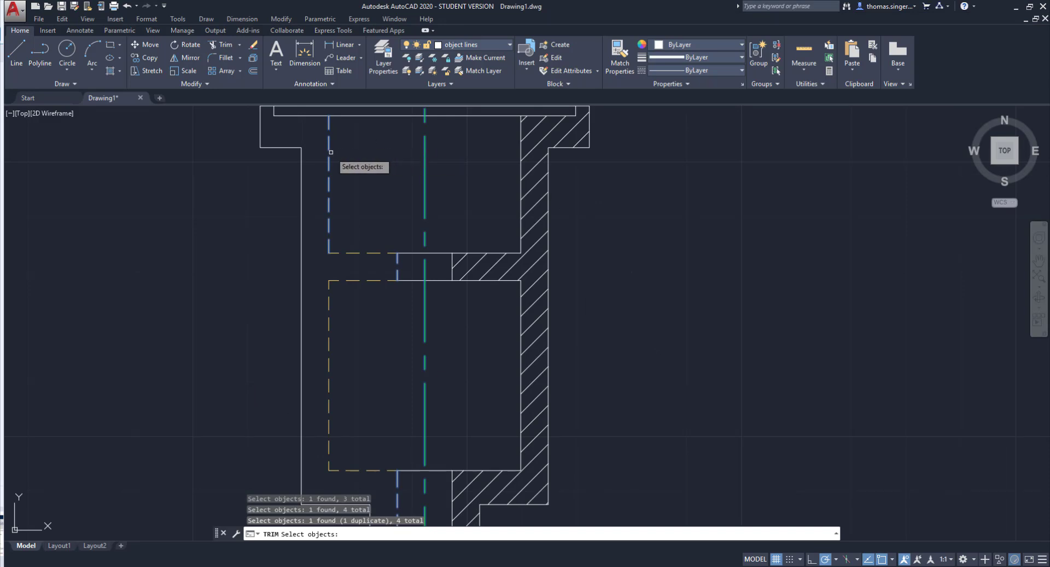
{"action": "left_click", "coordinate": [329, 152]}
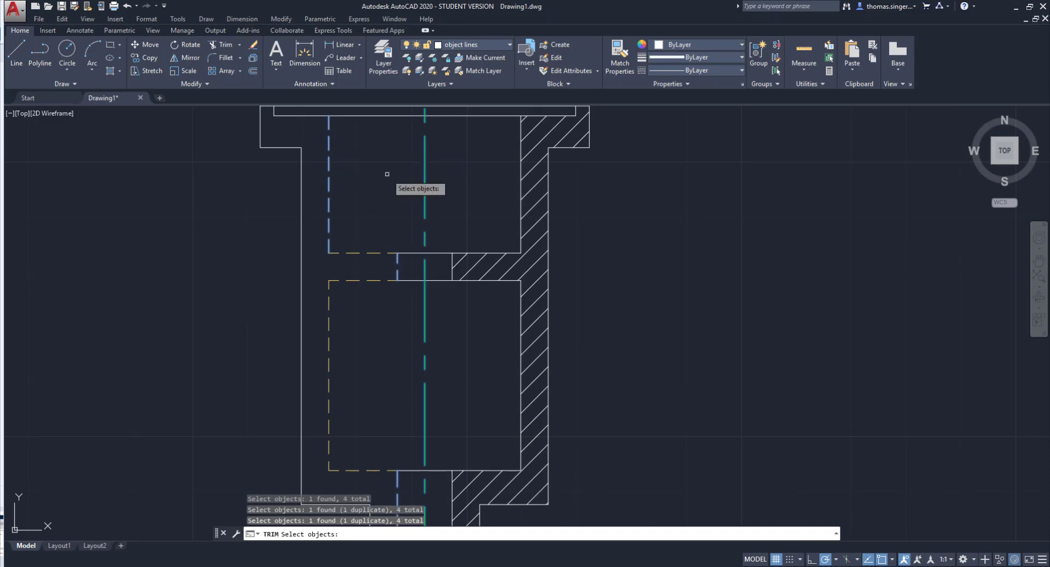
{"action": "key", "text": "Return"}
{"action": "left_click", "coordinate": [407, 252]}
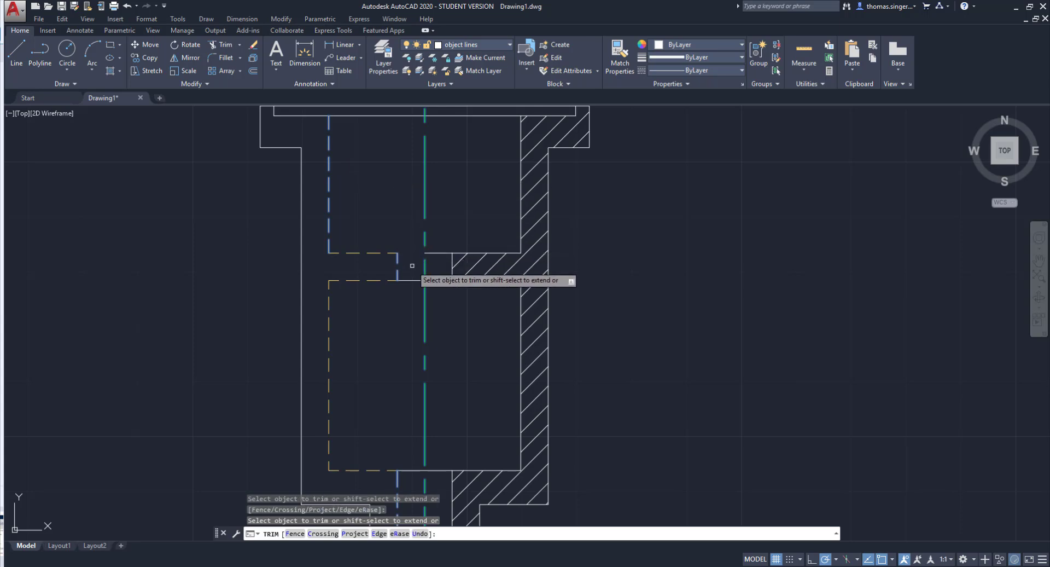
{"action": "left_click", "coordinate": [407, 279]}
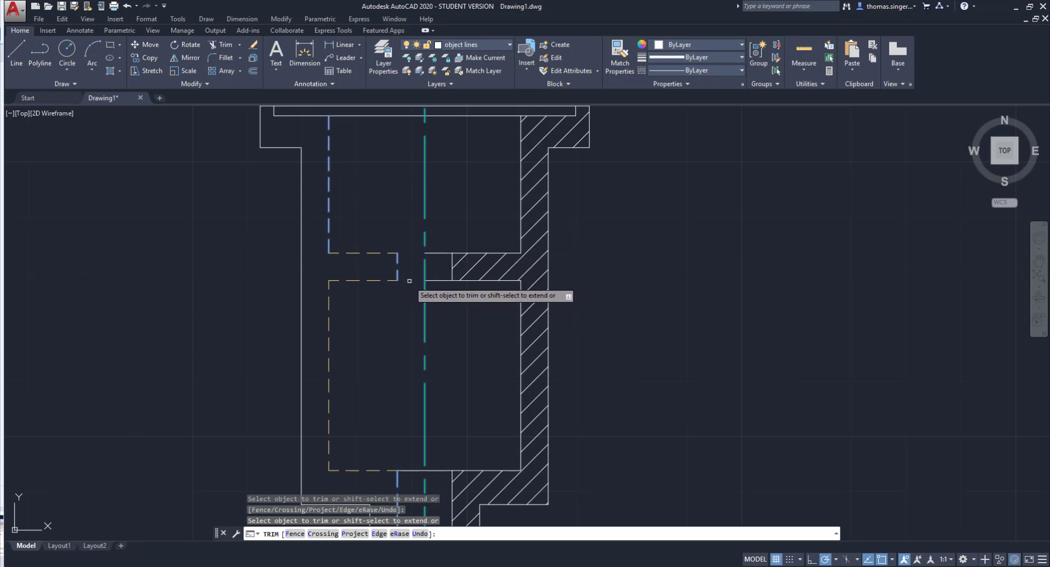
{"action": "left_click", "coordinate": [409, 469]}
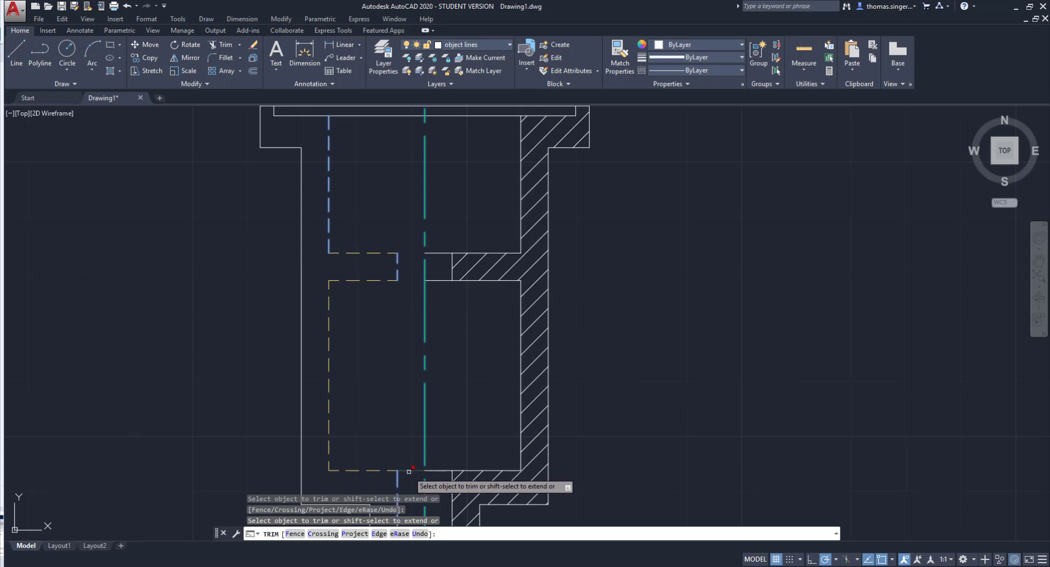
{"action": "left_click", "coordinate": [357, 115]}
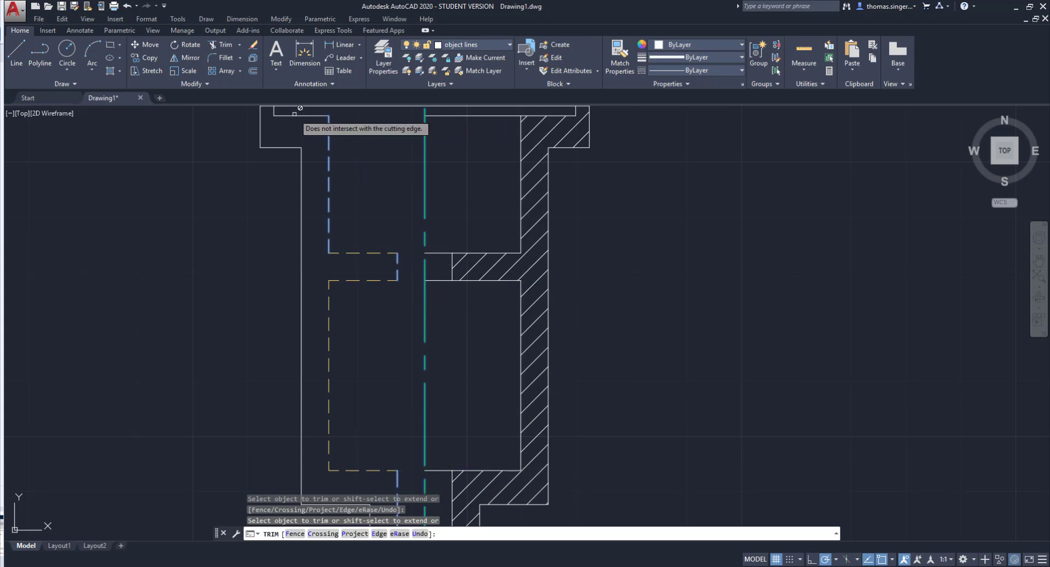
{"action": "right_click", "coordinate": [297, 115]}
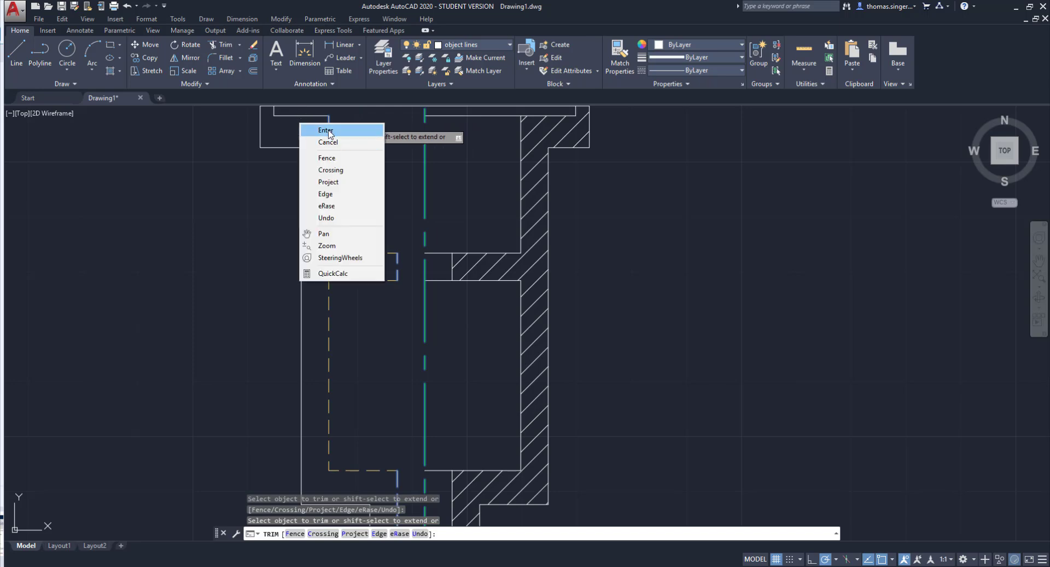
{"action": "left_click", "coordinate": [317, 130]}
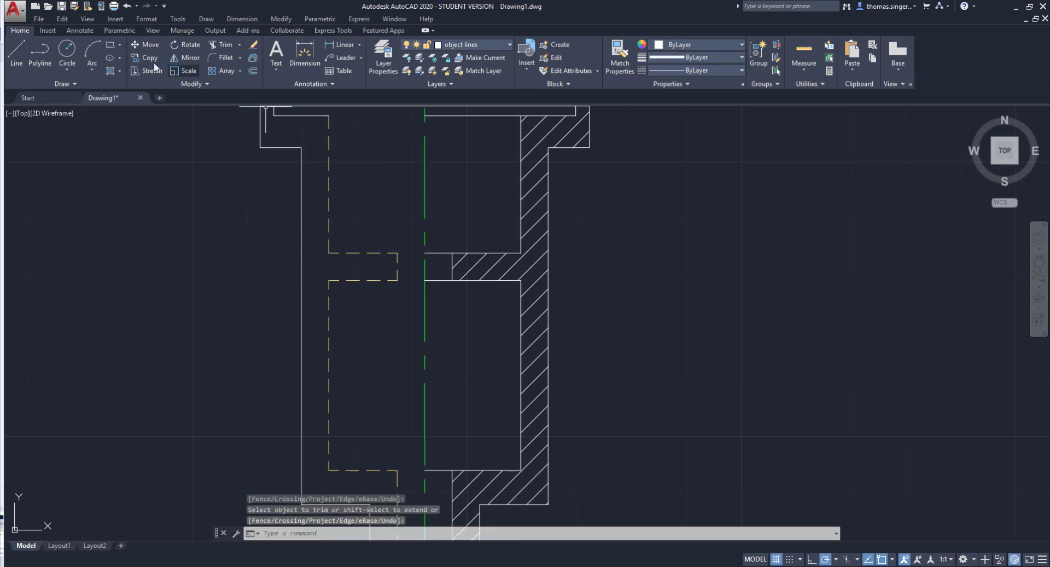
Draw a horizontal line along the flange recess floor from the top of the left dashed wall to the centerline.
{"action": "left_click", "coordinate": [17, 52]}
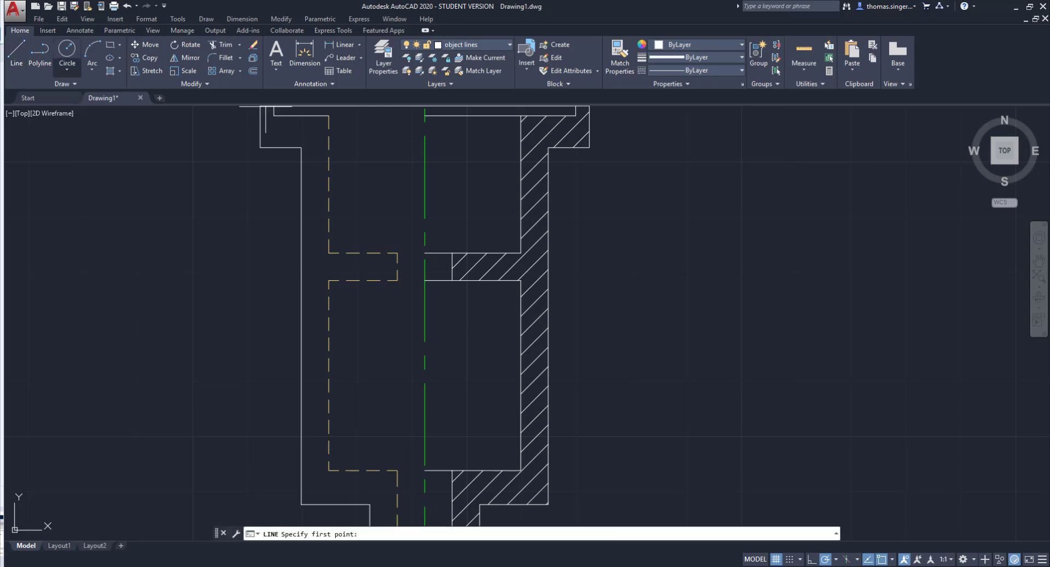
{"action": "left_click", "coordinate": [328, 114]}
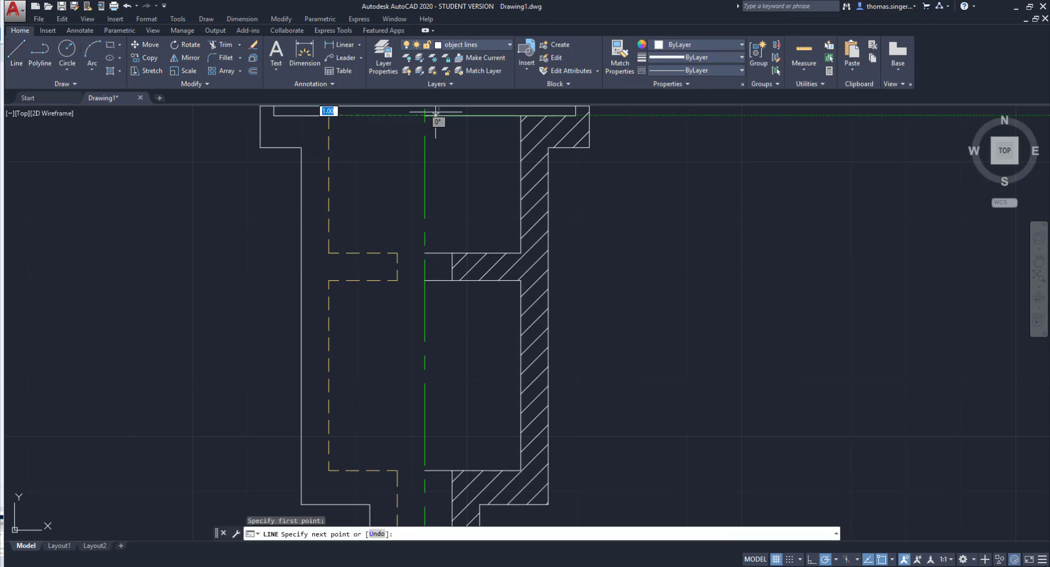
{"action": "left_click", "coordinate": [425, 114]}
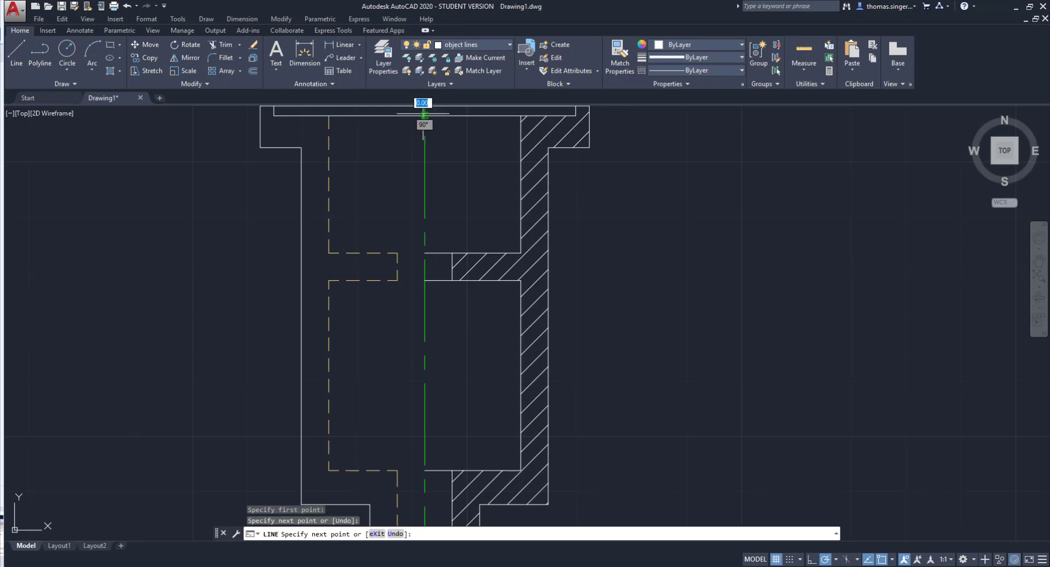
{"action": "right_click", "coordinate": [433, 149]}
{"action": "left_click", "coordinate": [453, 157]}
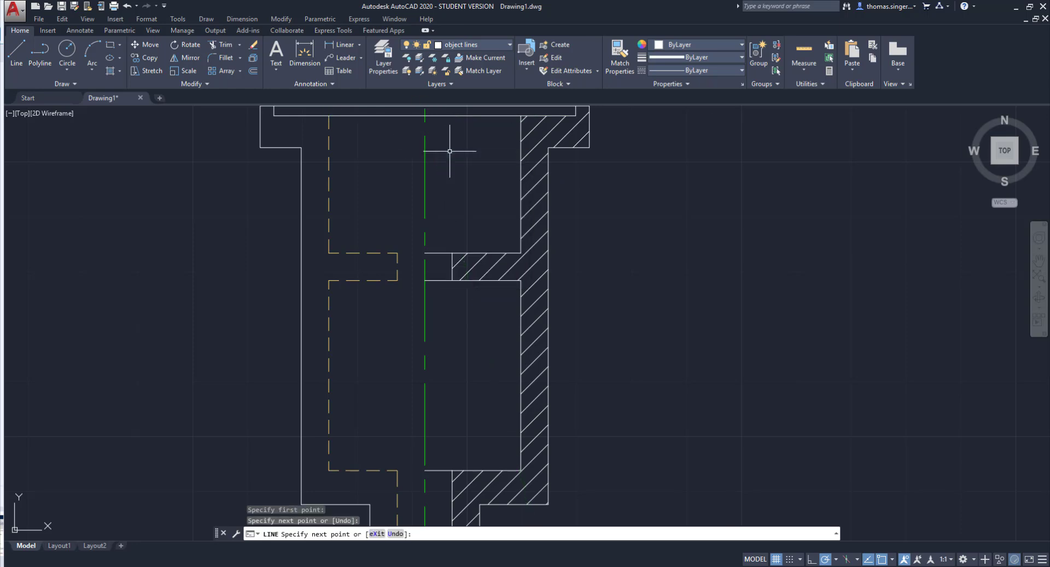
Draw a line along the web's upper face from the left hole edge to the centerline.
{"action": "right_click", "coordinate": [413, 256]}
{"action": "left_click", "coordinate": [437, 260]}
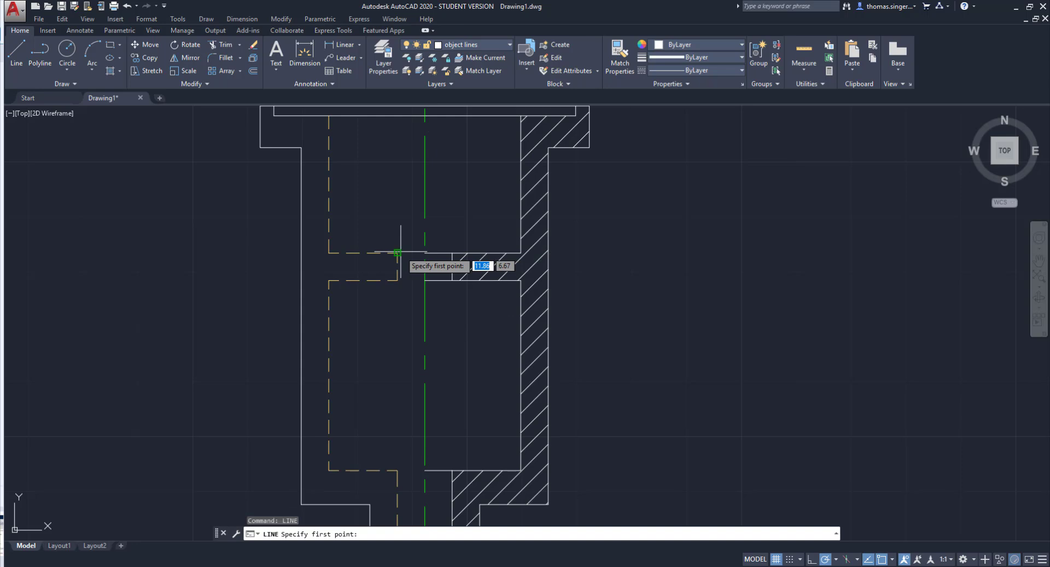
{"action": "left_click", "coordinate": [399, 252]}
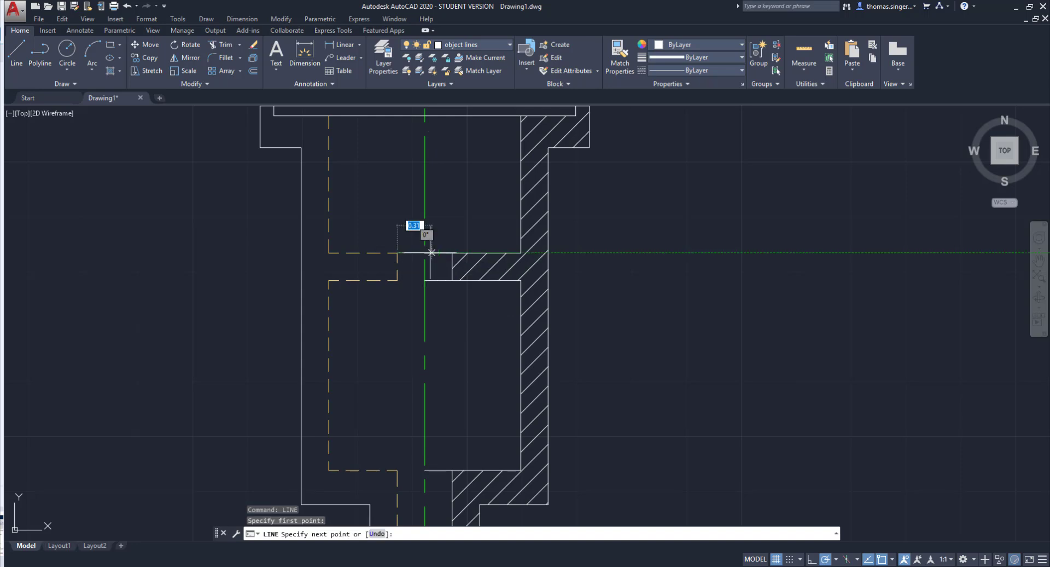
{"action": "left_click", "coordinate": [424, 252]}
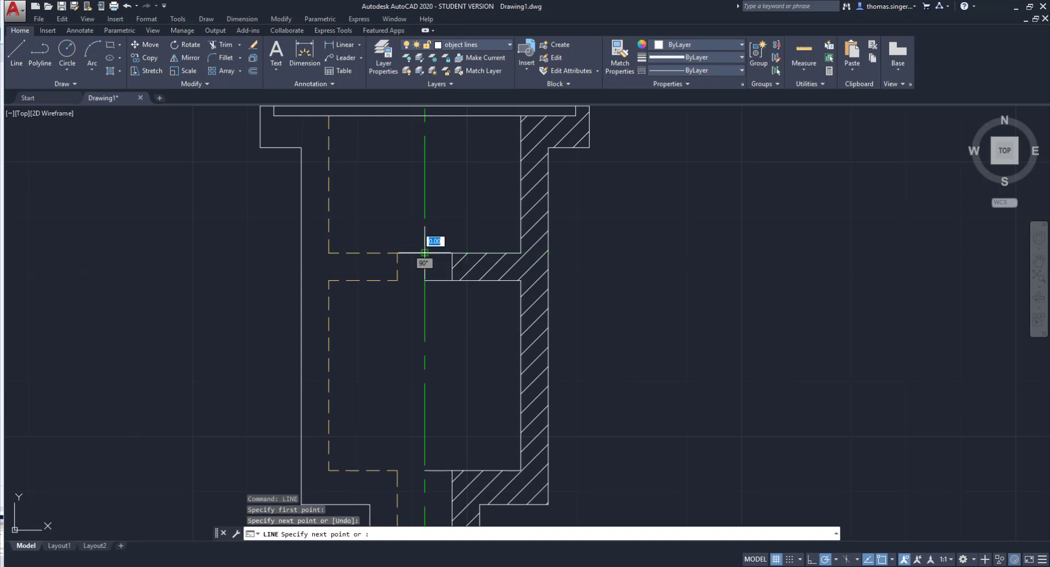
{"action": "right_click", "coordinate": [431, 252]}
{"action": "left_click", "coordinate": [458, 259]}
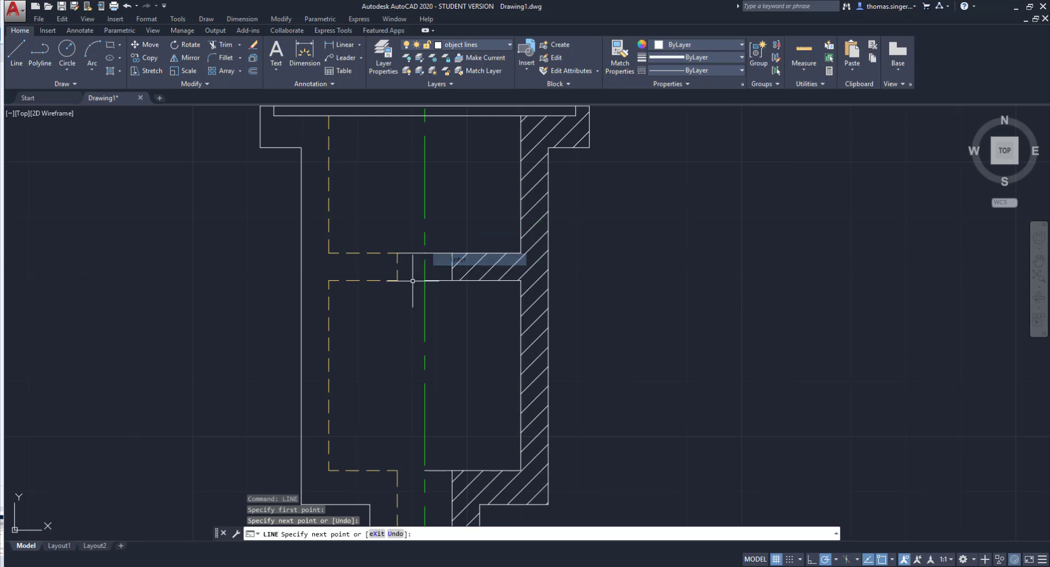
Draw a line along the web's lower face from the left hole edge to the centerline.
{"action": "right_click", "coordinate": [384, 288]}
{"action": "left_click", "coordinate": [419, 295]}
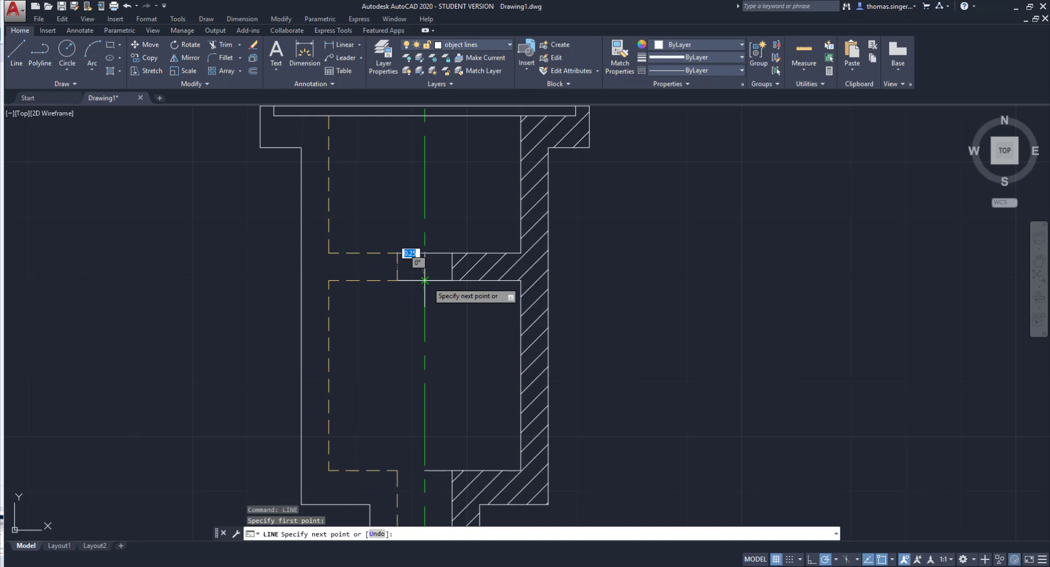
{"action": "left_click", "coordinate": [426, 280]}
{"action": "right_click", "coordinate": [426, 280]}
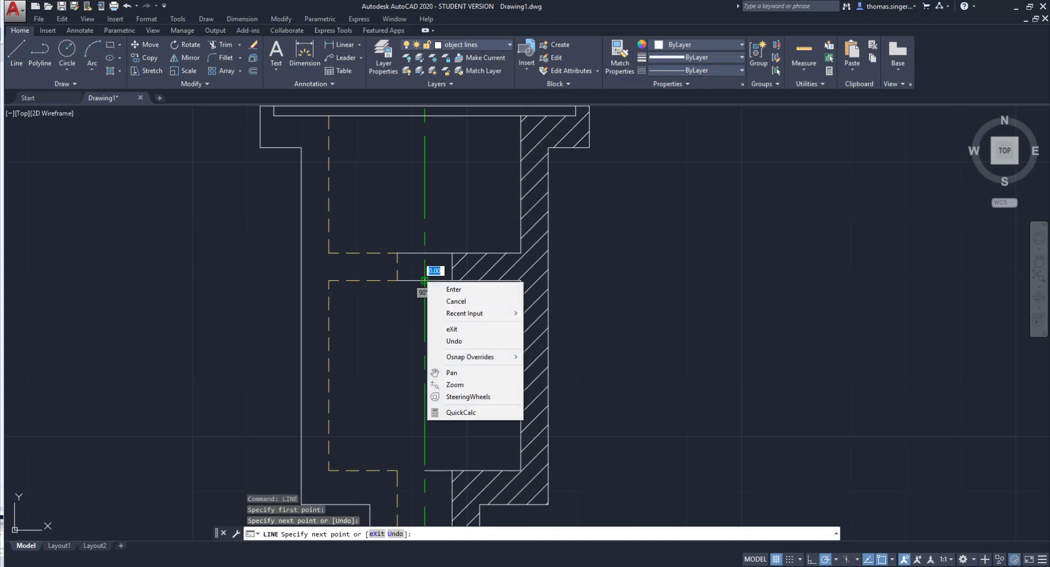
{"action": "left_click", "coordinate": [446, 289]}
Draw a line along the lower cavity's floor from the bottom hole's left edge to the centerline.
{"action": "right_click", "coordinate": [424, 400]}
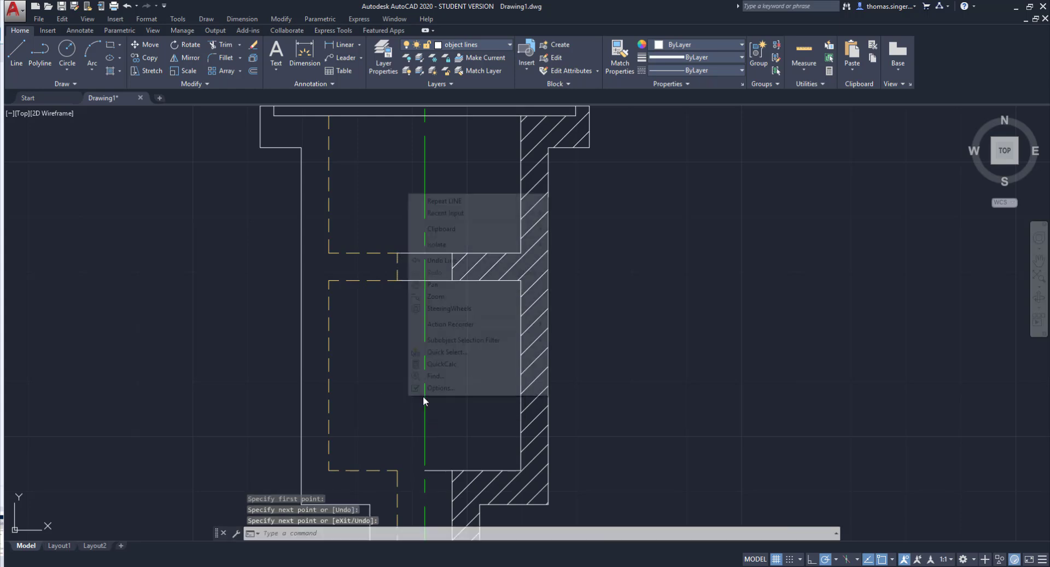
{"action": "left_click", "coordinate": [467, 202]}
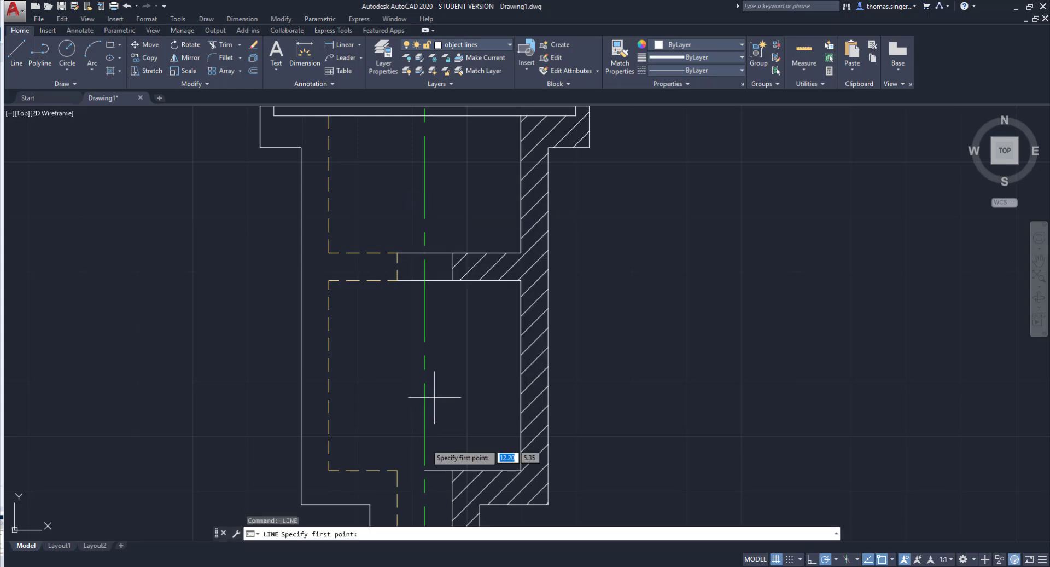
{"action": "left_click", "coordinate": [401, 469]}
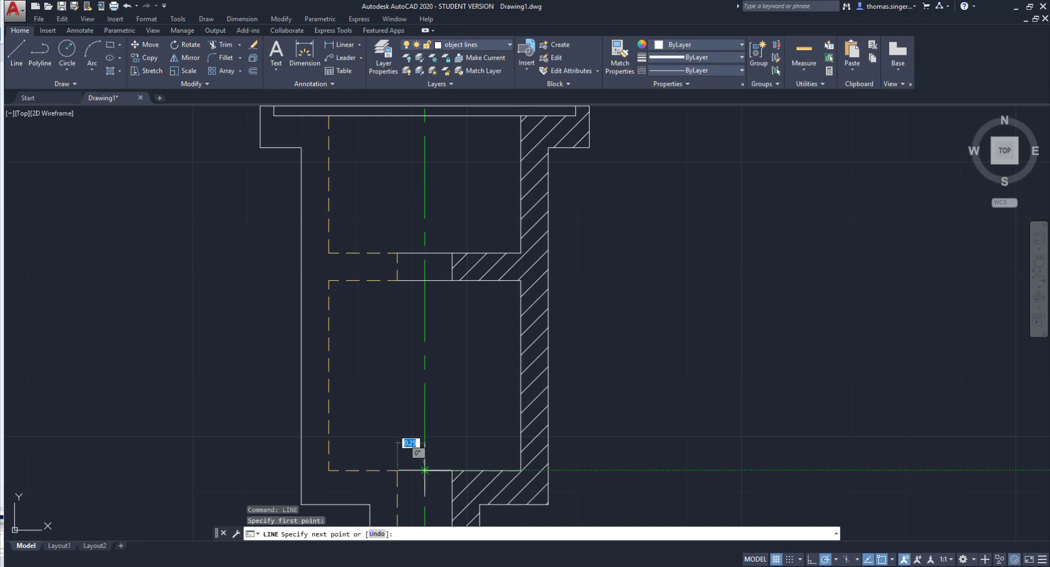
{"action": "left_click", "coordinate": [424, 469]}
{"action": "right_click", "coordinate": [425, 469]}
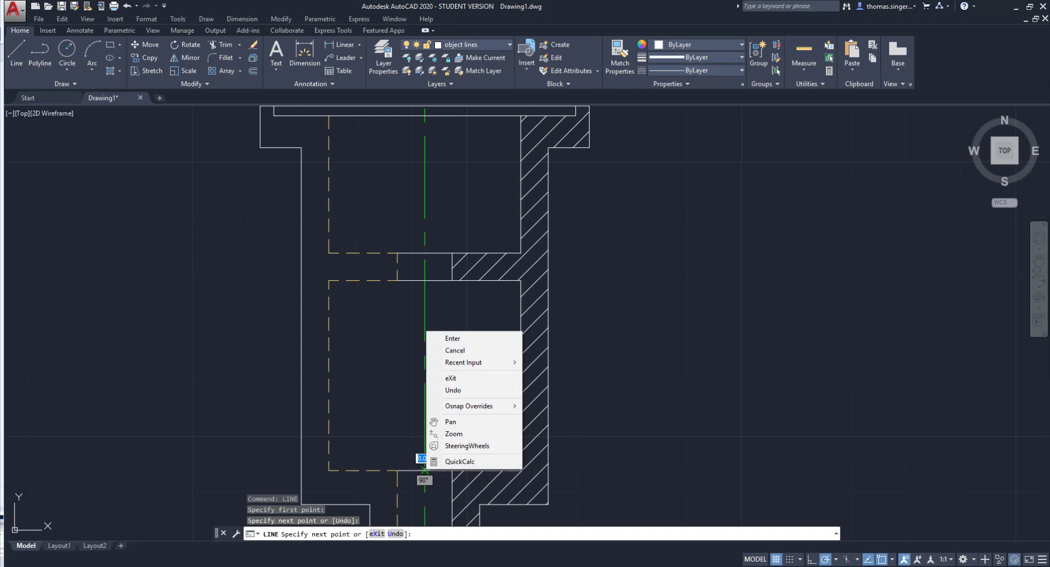
{"action": "left_click", "coordinate": [457, 340]}
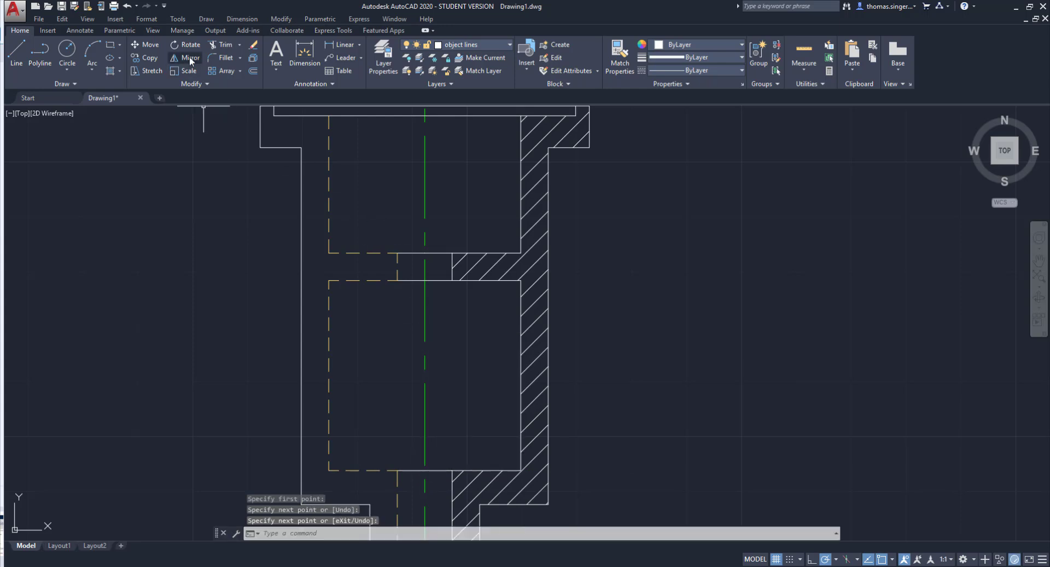
Move the left half's flange recess side and floor lines, both web face lines and the lower cavity floor line to the hidden layer.
{"action": "left_click", "coordinate": [305, 114]}
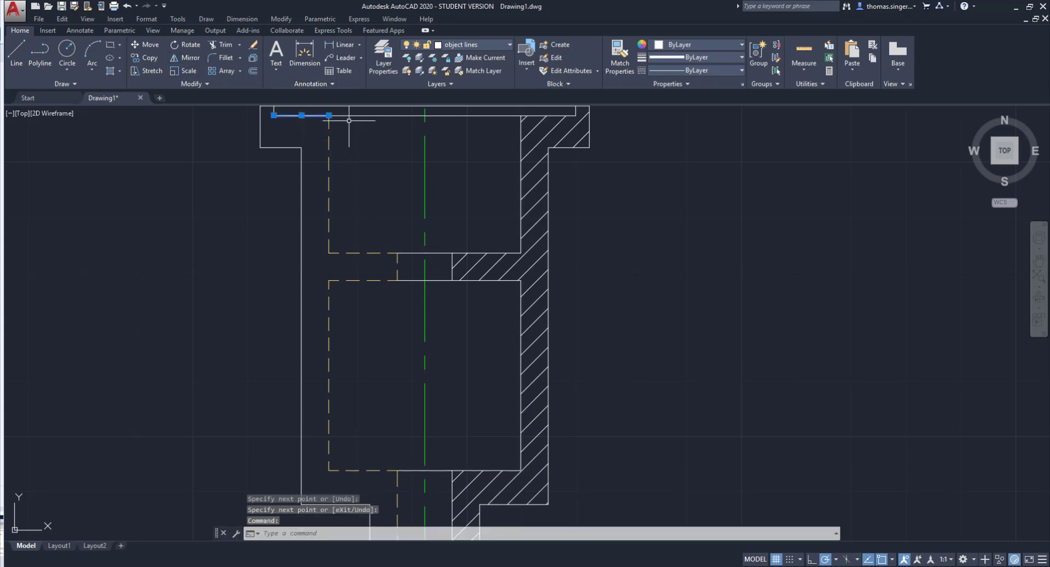
{"action": "left_click", "coordinate": [356, 117]}
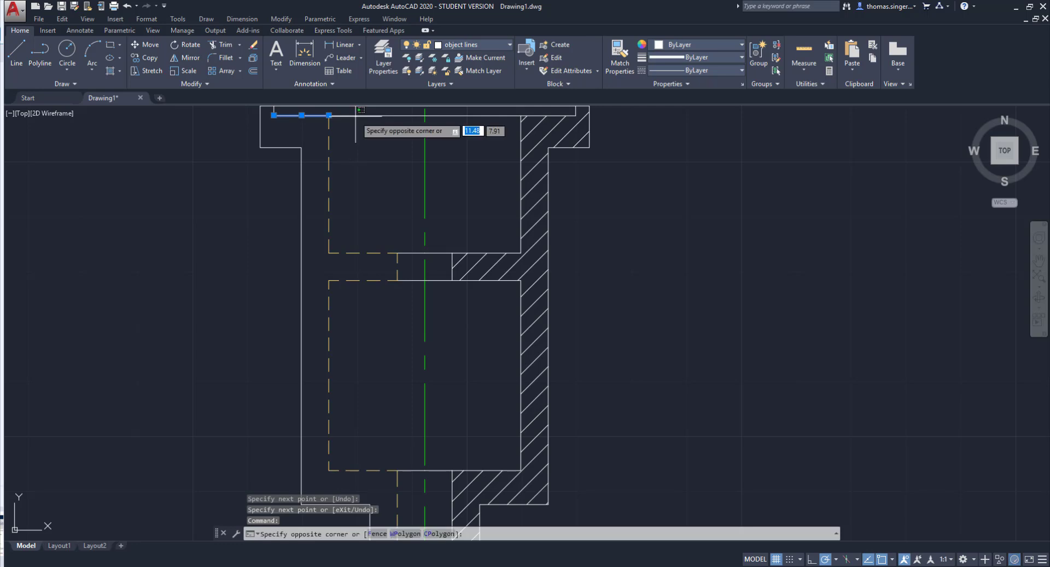
{"action": "left_click", "coordinate": [346, 119]}
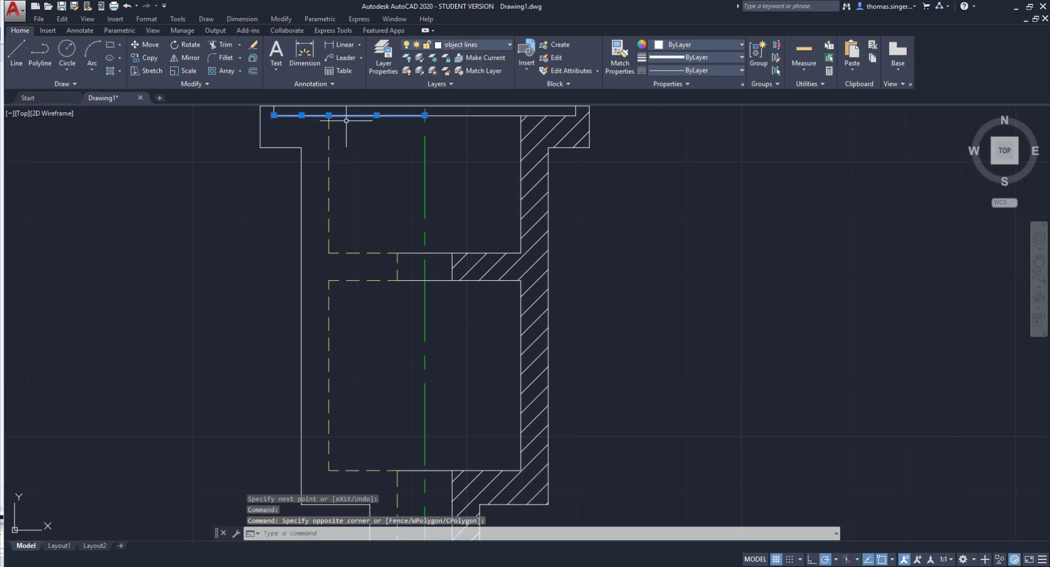
{"action": "left_click", "coordinate": [273, 108]}
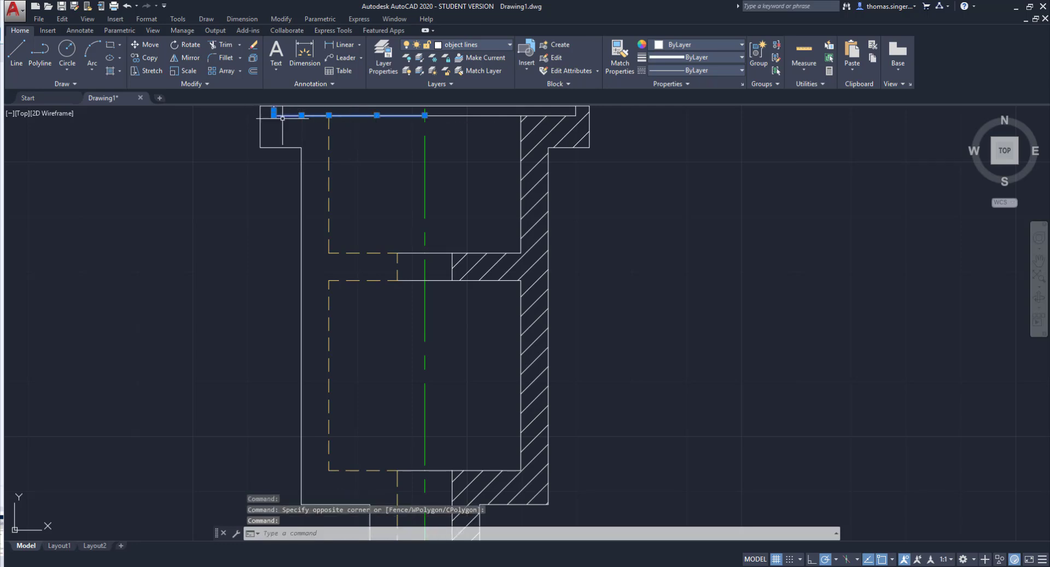
{"action": "left_click", "coordinate": [408, 253]}
{"action": "left_click", "coordinate": [408, 280]}
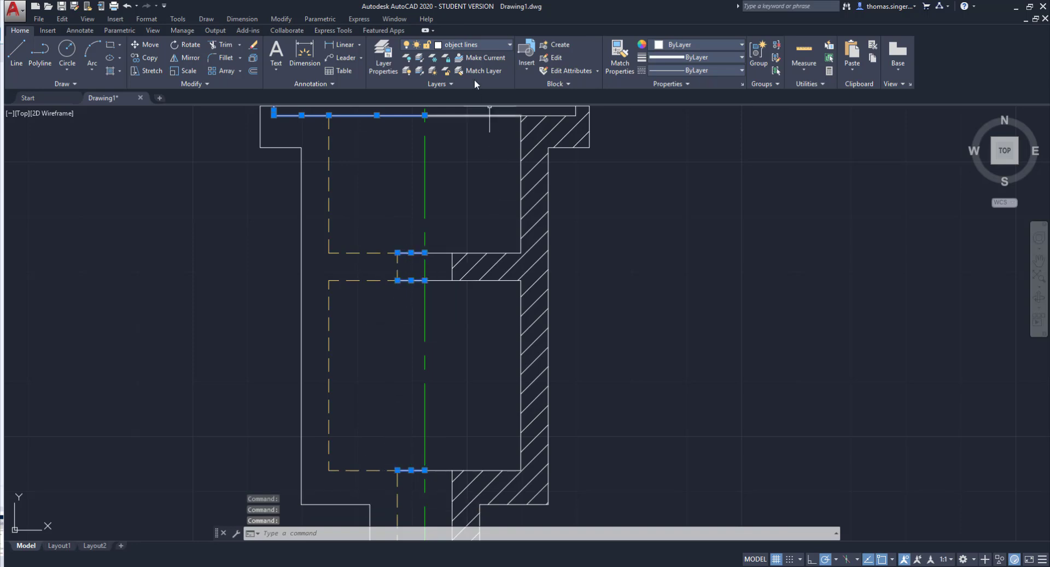
{"action": "left_click", "coordinate": [470, 45]}
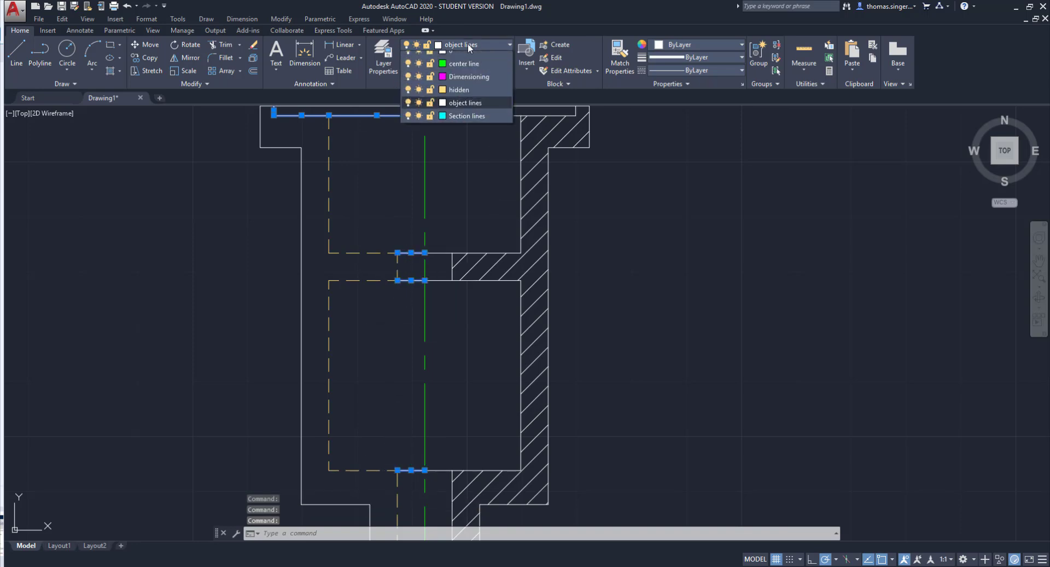
{"action": "left_click", "coordinate": [457, 97]}
{"action": "key", "text": "Escape"}
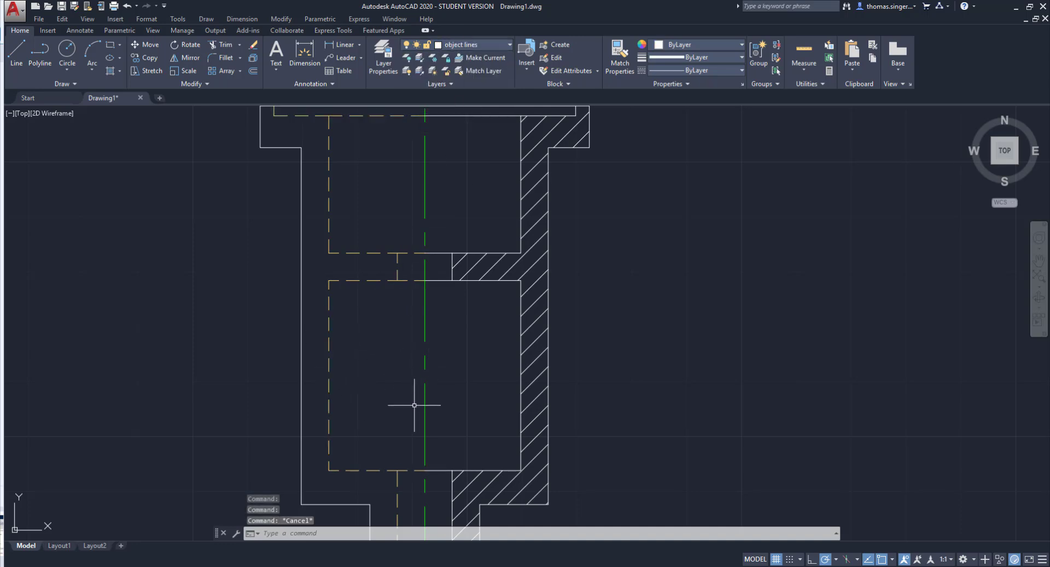
Draw a circle of radius 1.5 centered on the centerline above the half-section view.
{"action": "scroll", "coordinate": [413, 398], "scroll_direction": "down", "scroll_amount": 2}
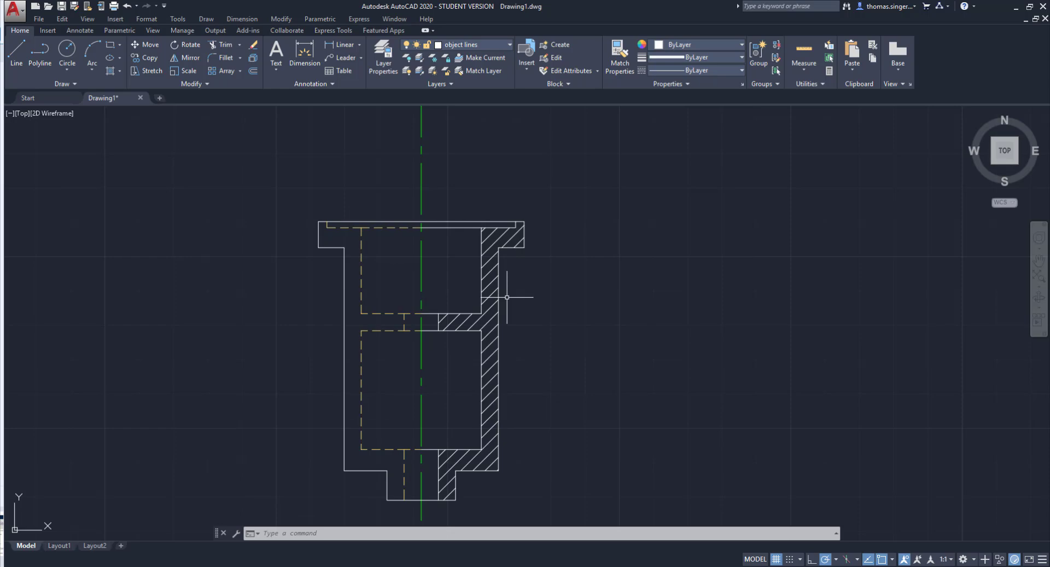
{"action": "scroll", "coordinate": [503, 274], "scroll_direction": "down", "scroll_amount": 2}
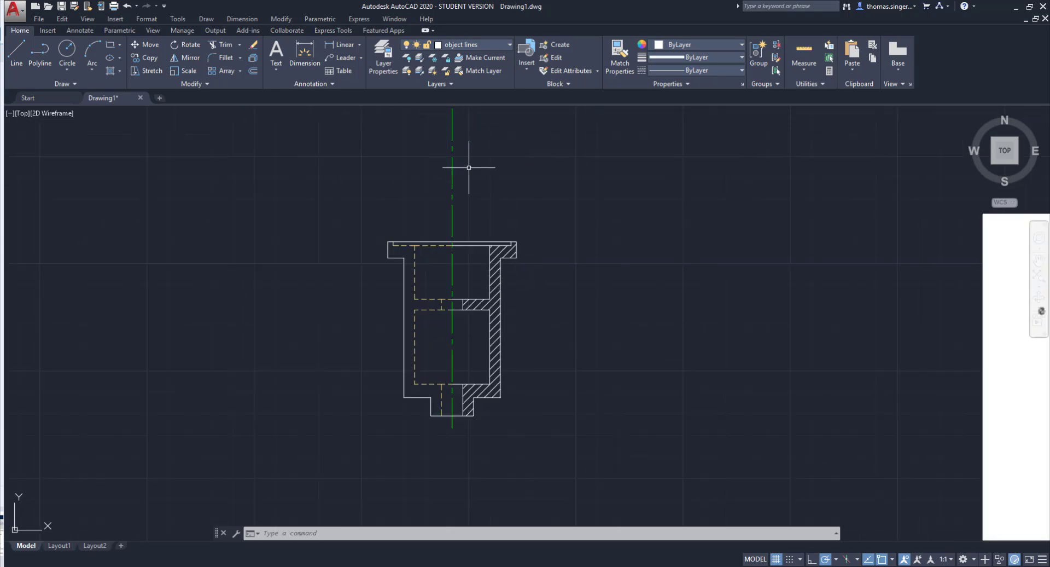
{"action": "scroll", "coordinate": [469, 170], "scroll_direction": "up", "scroll_amount": 2}
{"action": "middle_click_drag", "start_coordinate": [468, 175], "coordinate": [417, 195]}
{"action": "scroll", "coordinate": [421, 197], "scroll_direction": "down", "scroll_amount": 6}
{"action": "scroll", "coordinate": [423, 199], "scroll_direction": "up", "scroll_amount": 2}
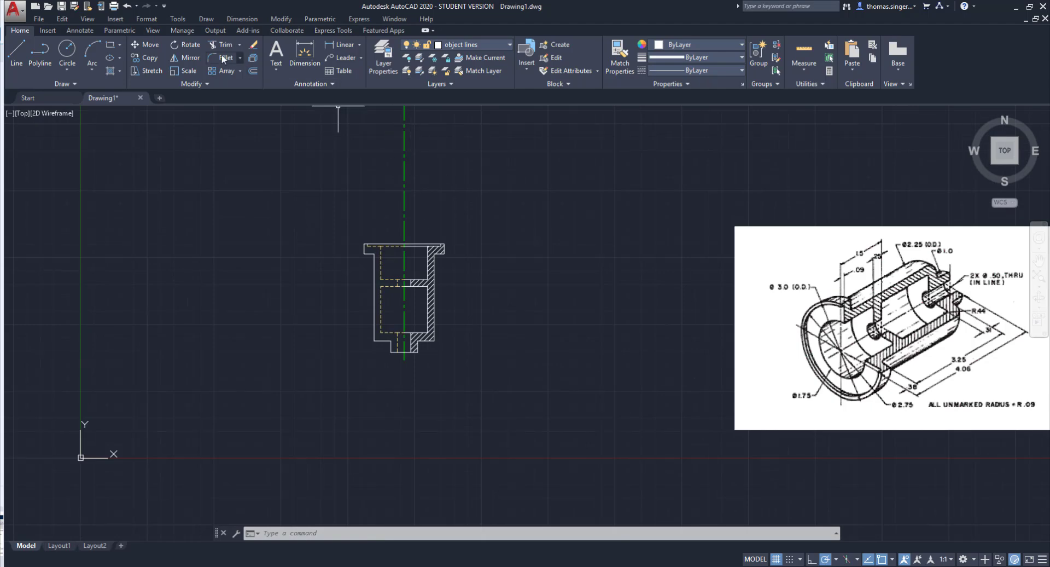
{"action": "left_click", "coordinate": [66, 48]}
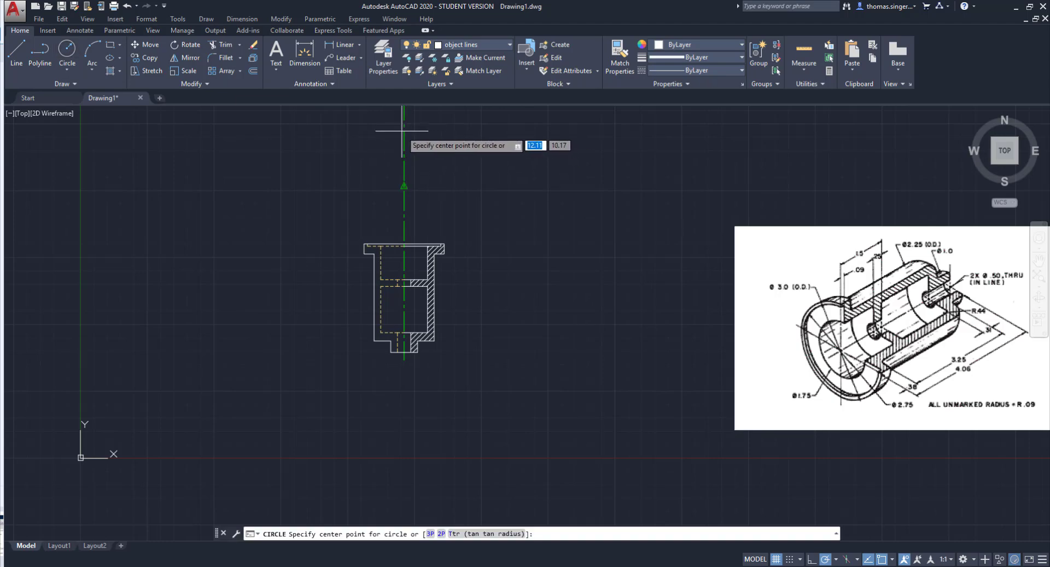
{"action": "scroll", "coordinate": [401, 164], "scroll_direction": "down", "scroll_amount": 1}
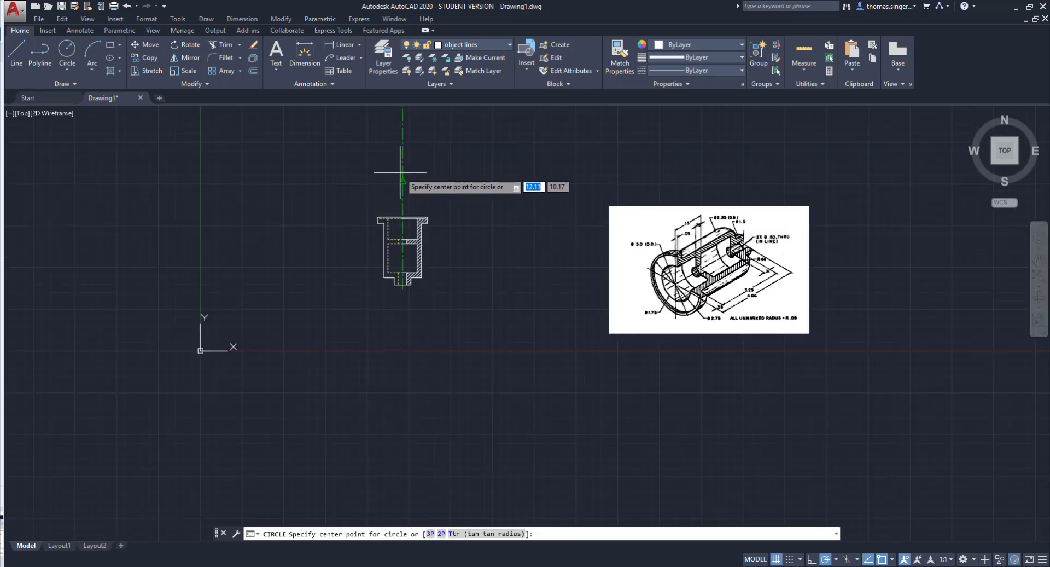
{"action": "scroll", "coordinate": [404, 173], "scroll_direction": "up", "scroll_amount": 4}
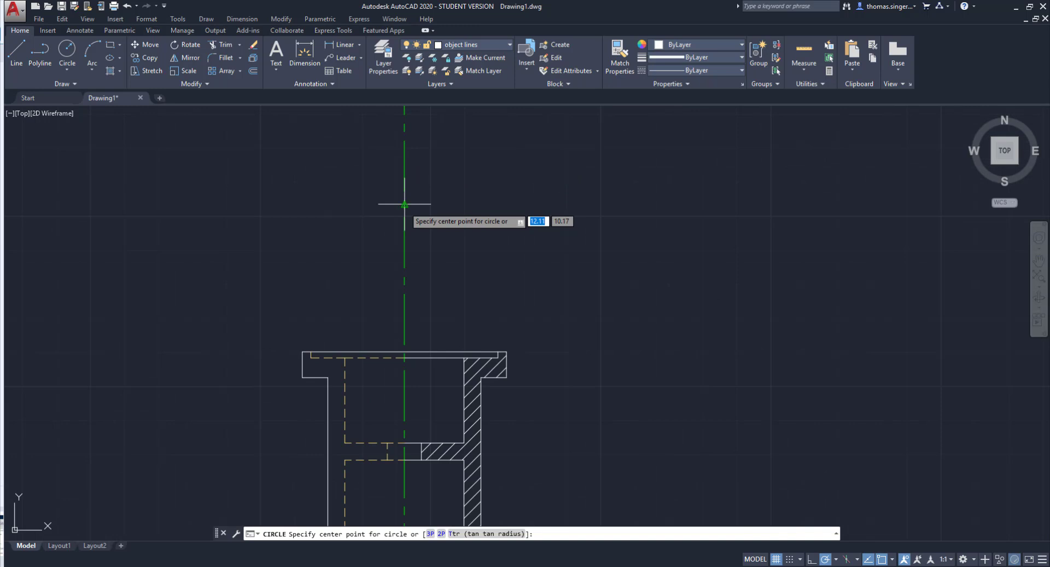
{"action": "left_click", "coordinate": [405, 141]}
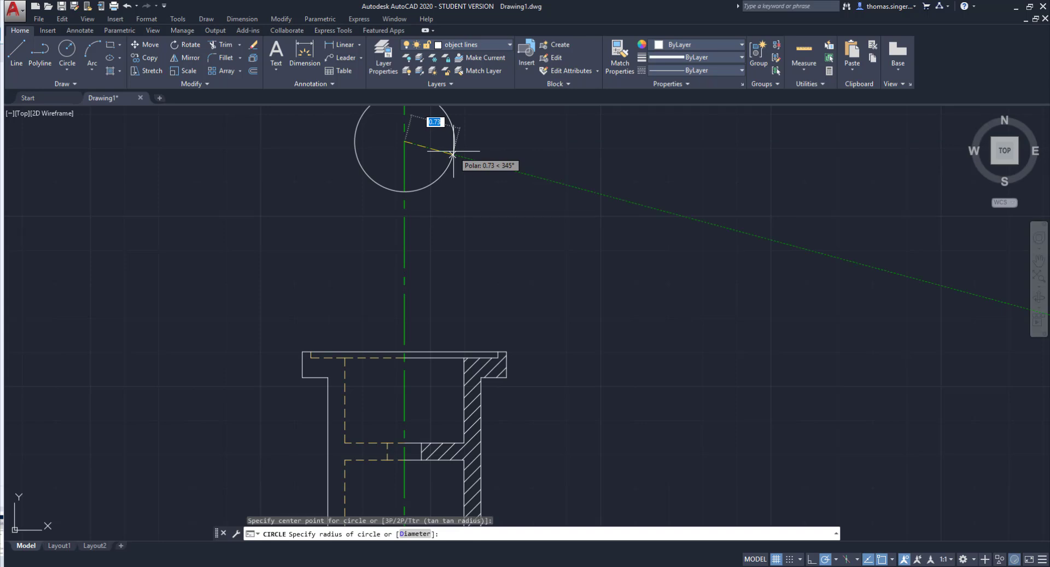
{"action": "type", "text": "1.5"}
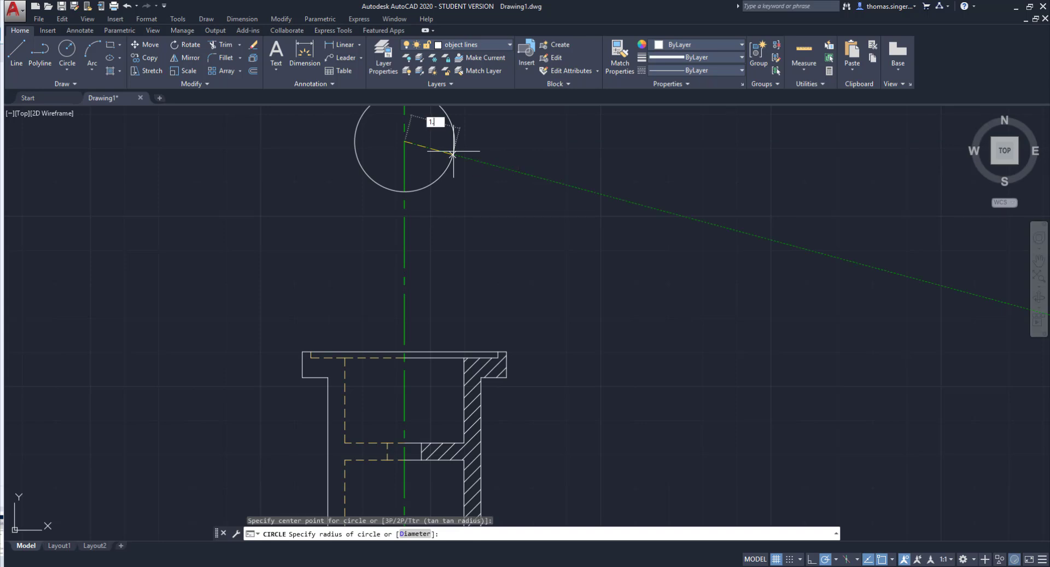
{"action": "key", "text": "Return"}
Try a concentric circle of radius 2.75 at the center of the end-view circle, and undo it.
{"action": "scroll", "coordinate": [528, 247], "scroll_direction": "up", "scroll_amount": 2}
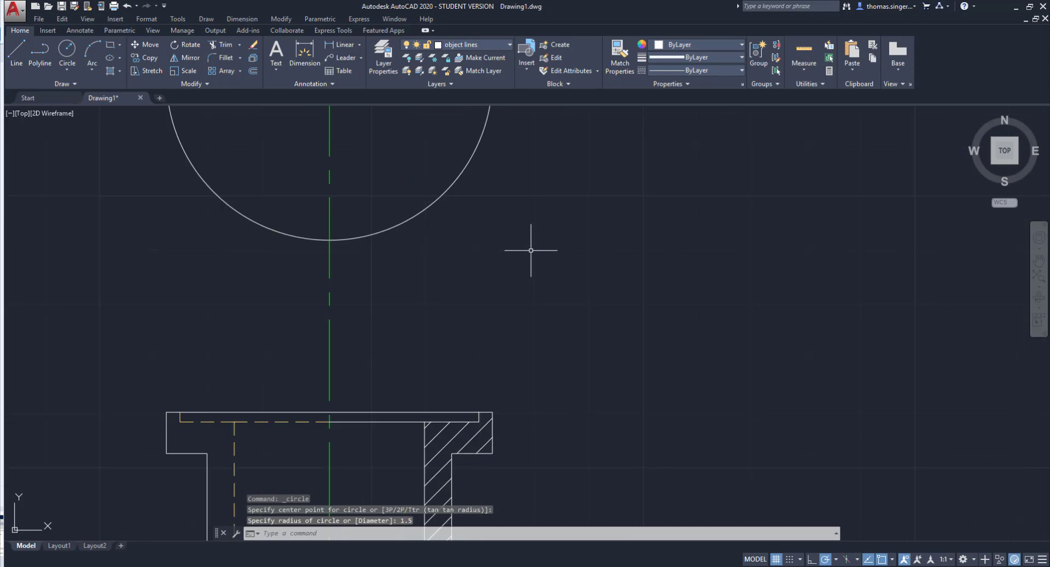
{"action": "scroll", "coordinate": [531, 250], "scroll_direction": "down", "scroll_amount": 6}
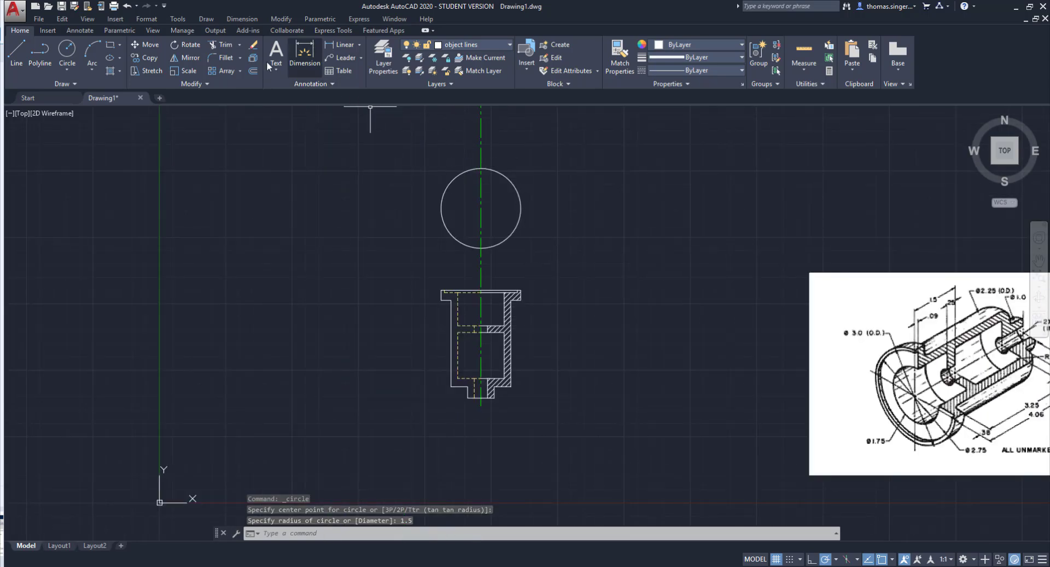
{"action": "left_click", "coordinate": [65, 50]}
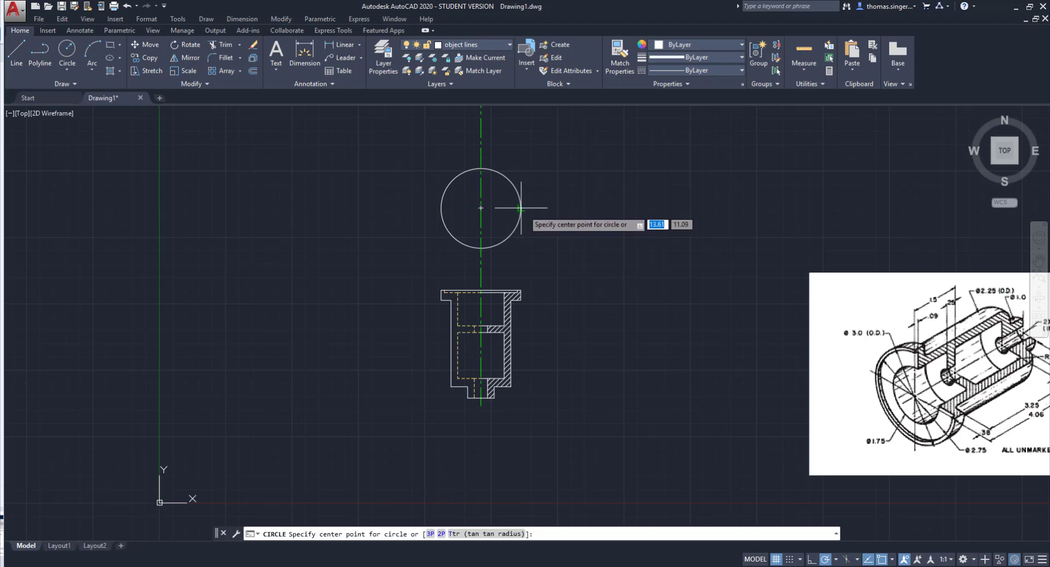
{"action": "left_click", "coordinate": [481, 207]}
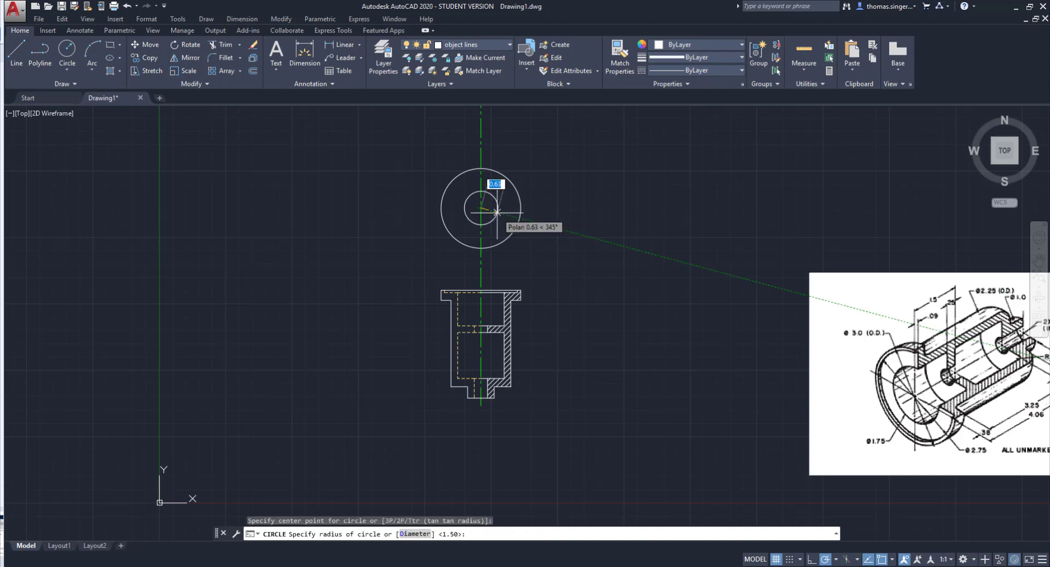
{"action": "type", "text": "2.75"}
{"action": "key", "text": "Return"}
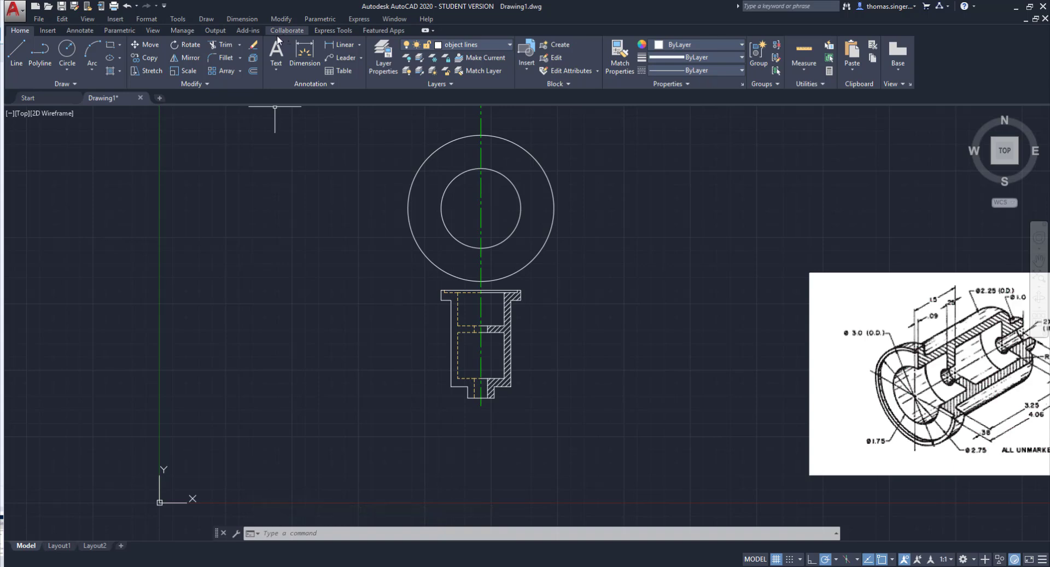
{"action": "left_click", "coordinate": [128, 8]}
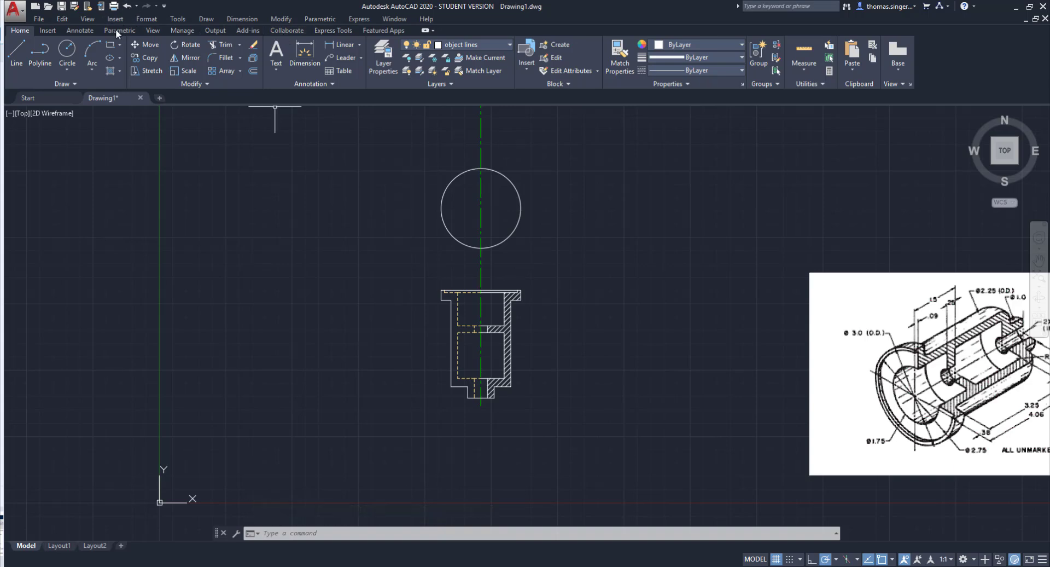
Draw a concentric circle of diameter 2.75 inside the end view's outer circle.
{"action": "left_click", "coordinate": [68, 50]}
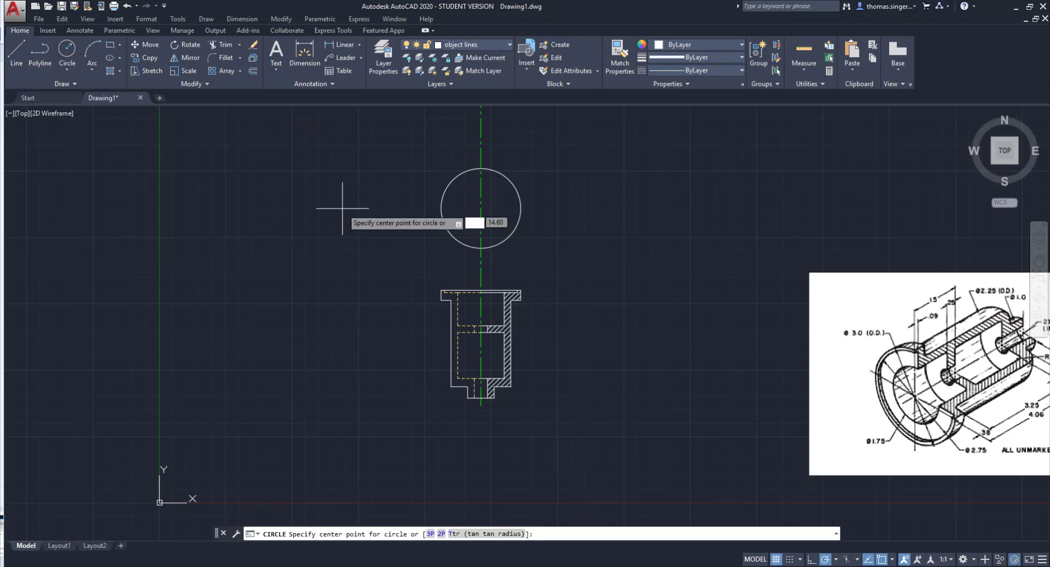
{"action": "left_click", "coordinate": [481, 208]}
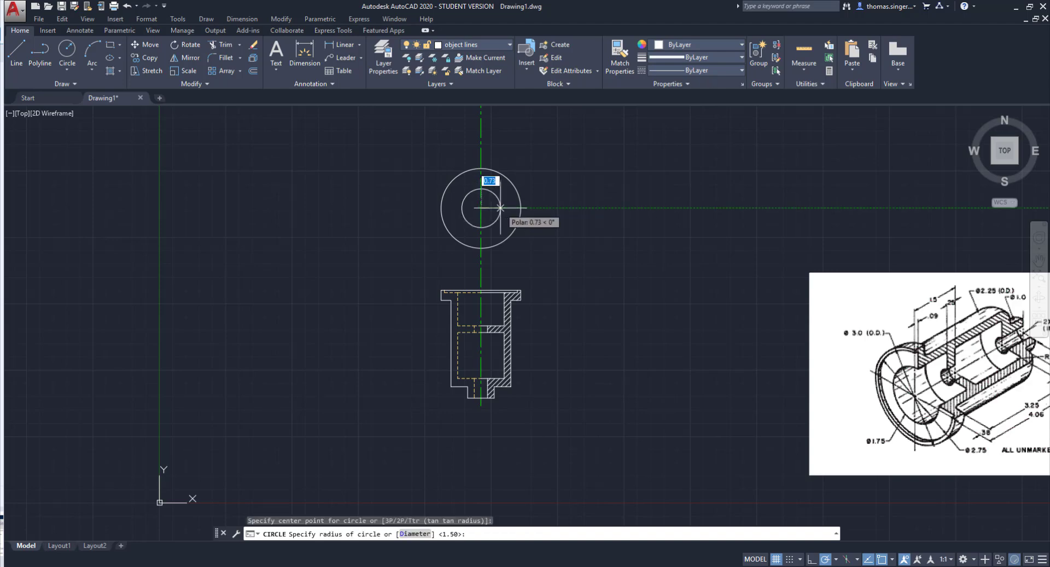
{"action": "right_click", "coordinate": [500, 207]}
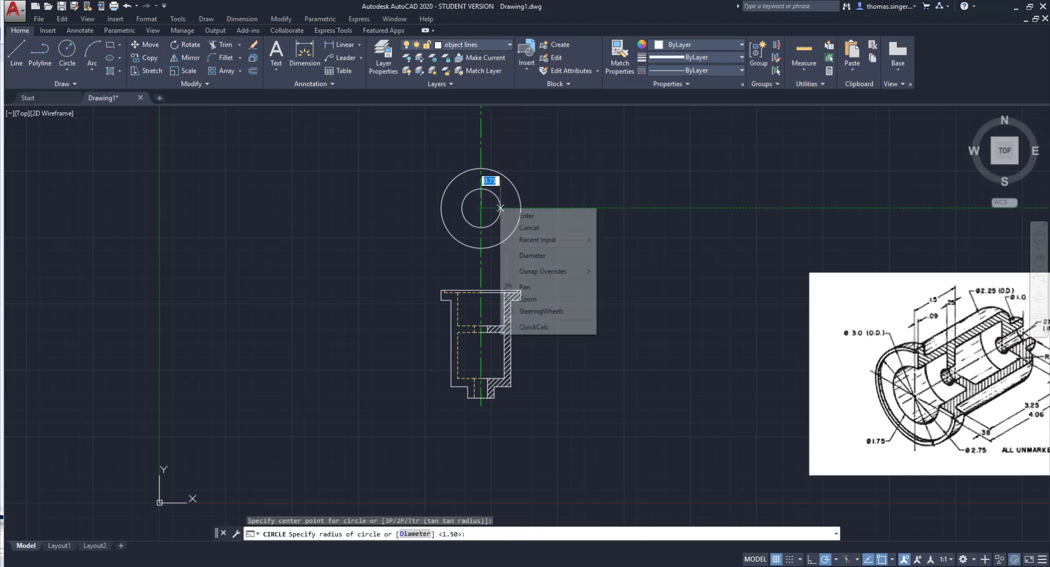
{"action": "left_click", "coordinate": [545, 256]}
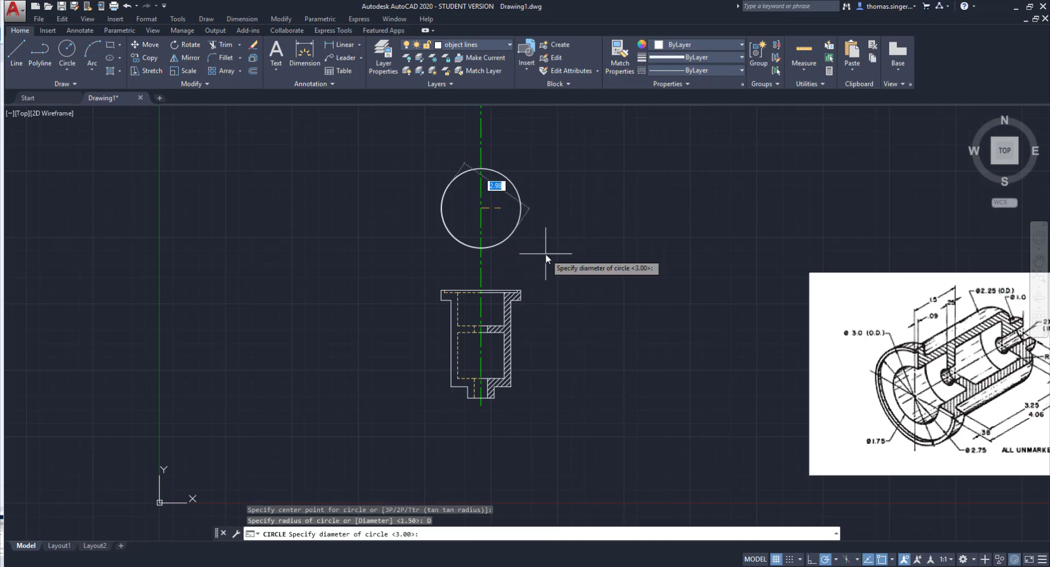
{"action": "type", "text": "2.75"}
{"action": "key", "text": "Return"}
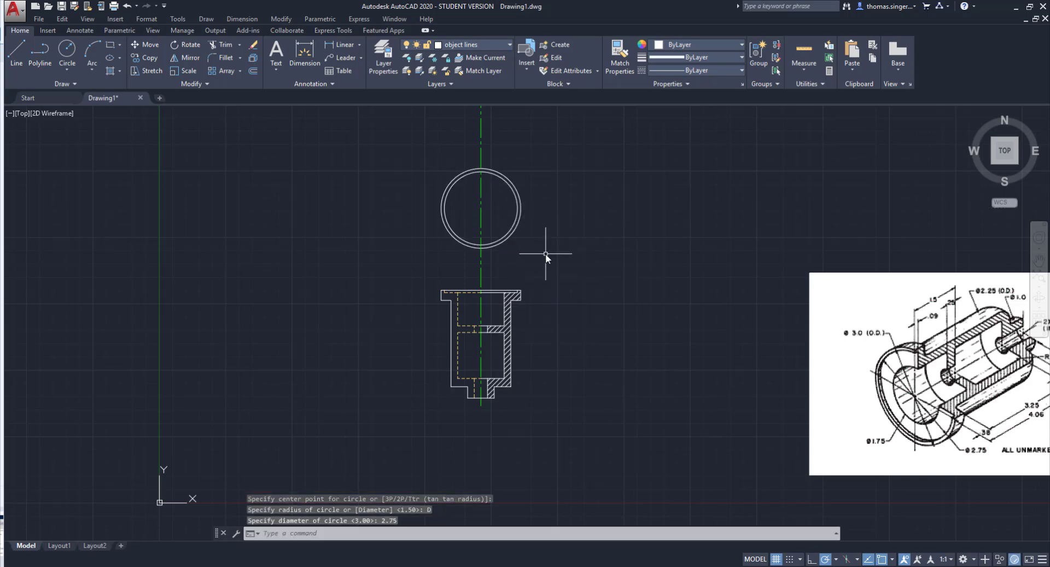
Add another concentric circle of diameter 2.25 at the same center in the end view.
{"action": "right_click", "coordinate": [488, 209]}
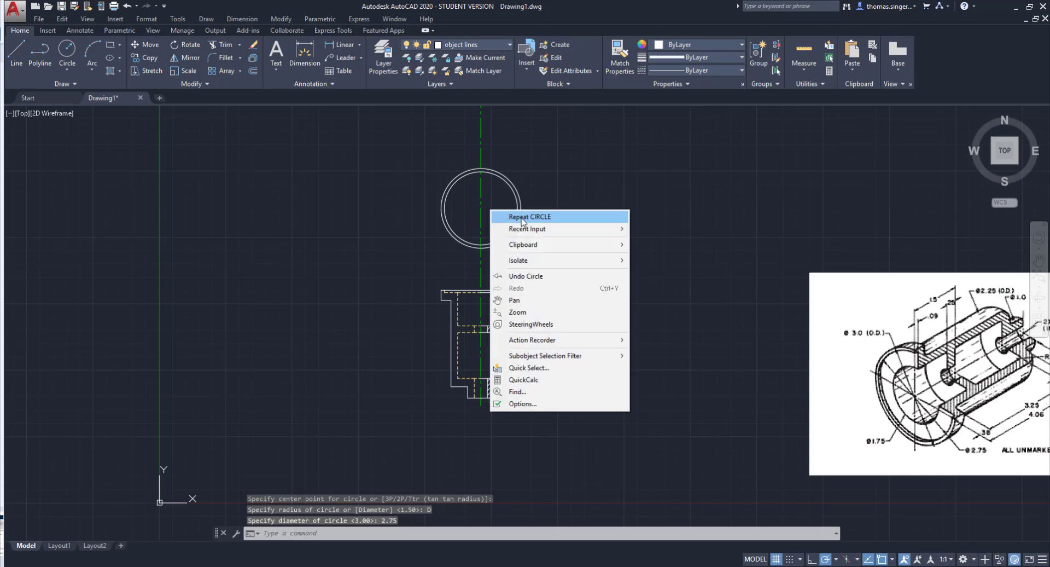
{"action": "left_click", "coordinate": [508, 214]}
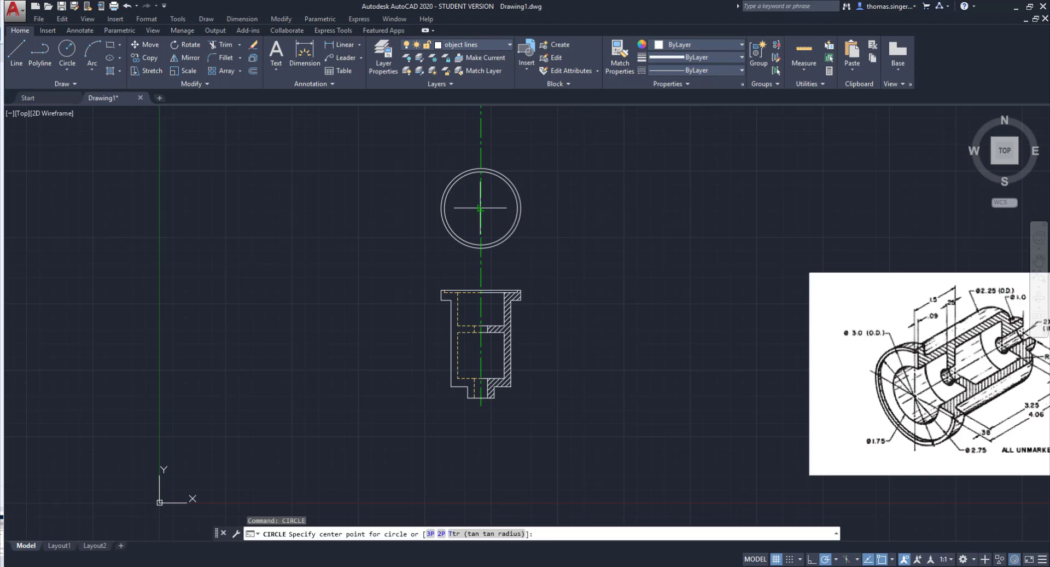
{"action": "left_click", "coordinate": [481, 208]}
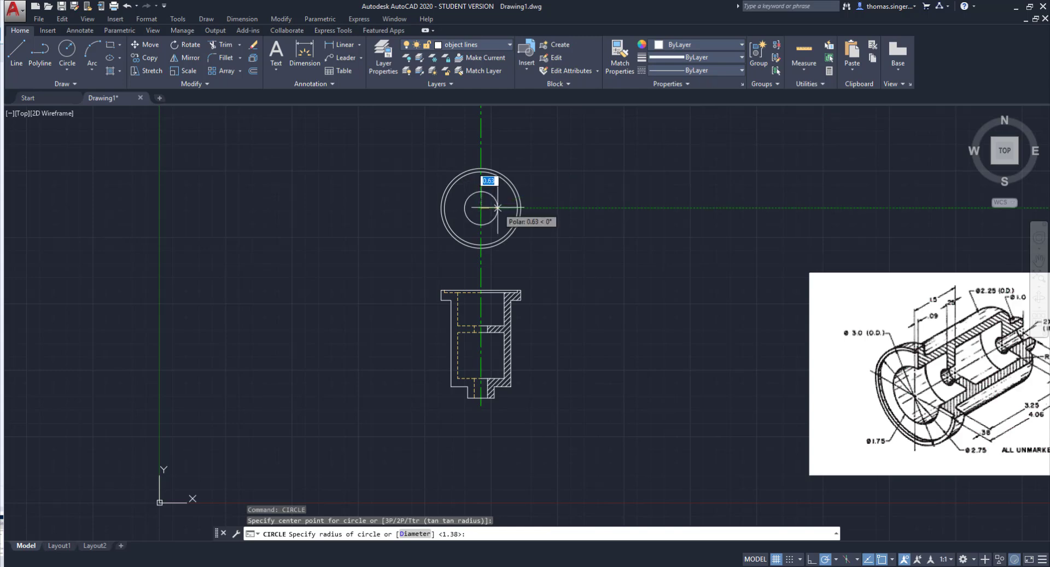
{"action": "right_click", "coordinate": [498, 207]}
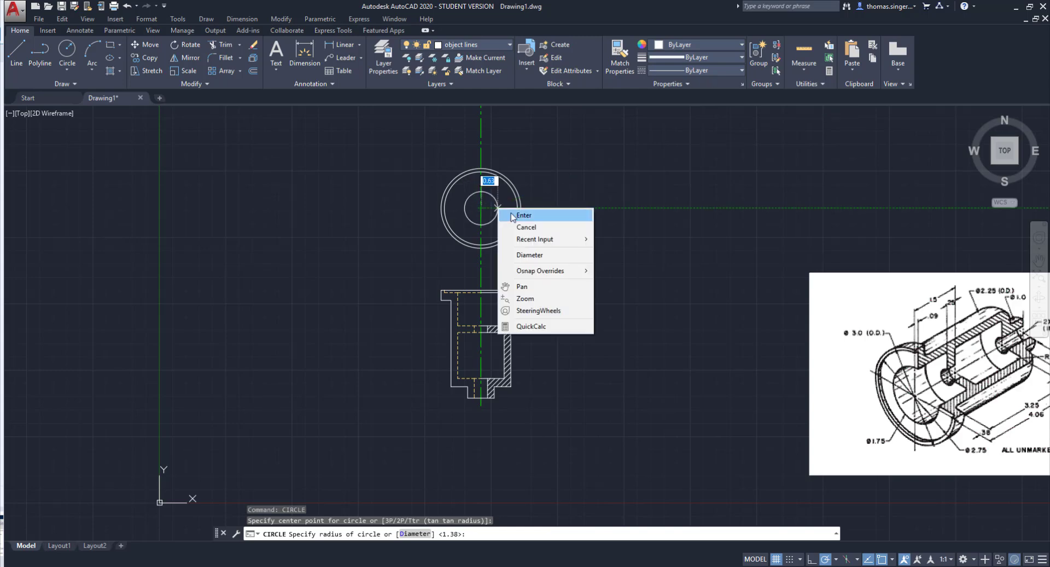
{"action": "left_click", "coordinate": [533, 254]}
{"action": "type", "text": "2.2"}
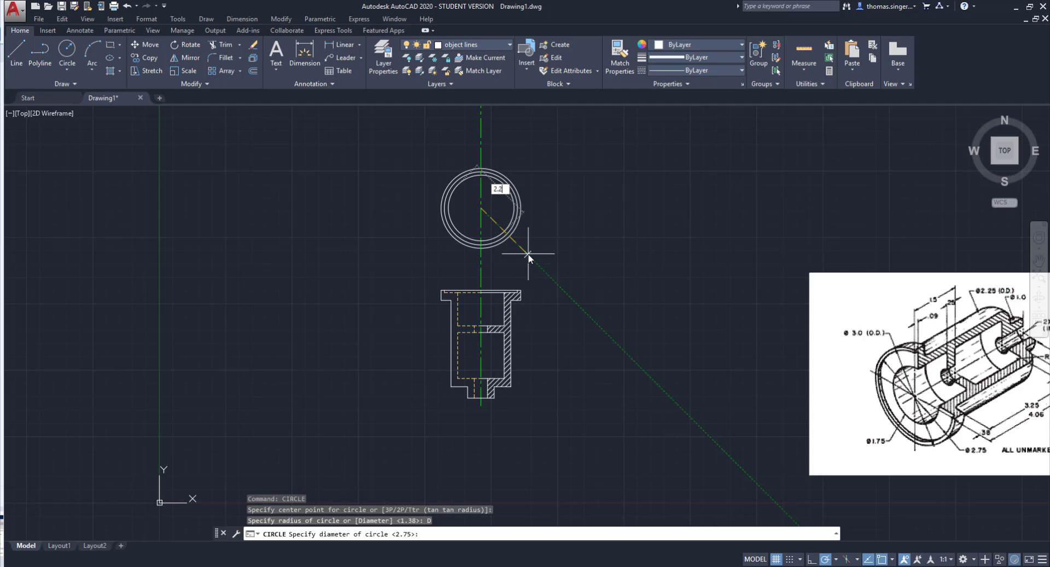
{"action": "type", "text": "5"}
{"action": "key", "text": "Return"}
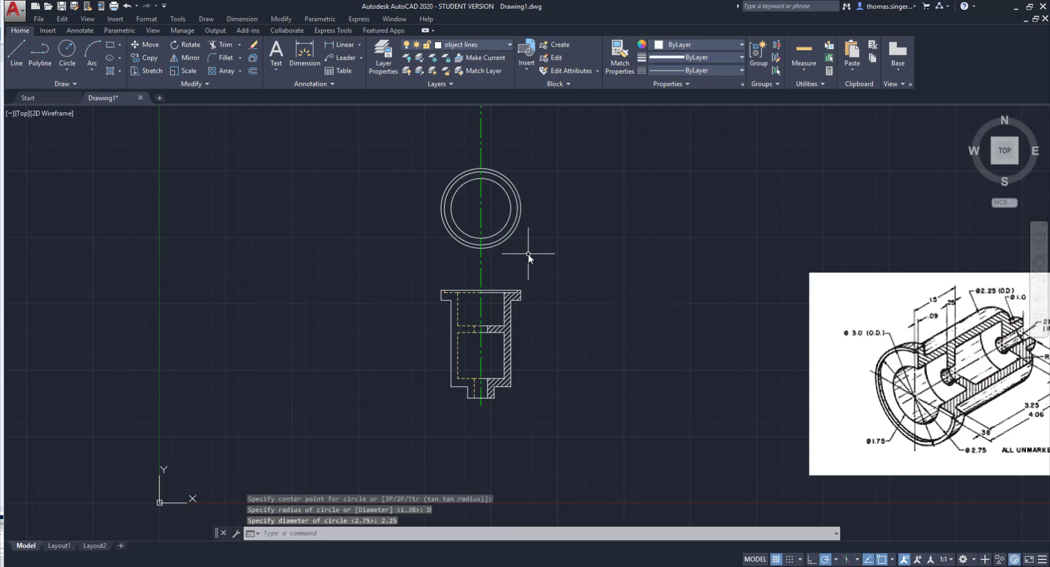
Move the 2.25 diameter circle in the end view to the hidden layer.
{"action": "left_click", "coordinate": [510, 209]}
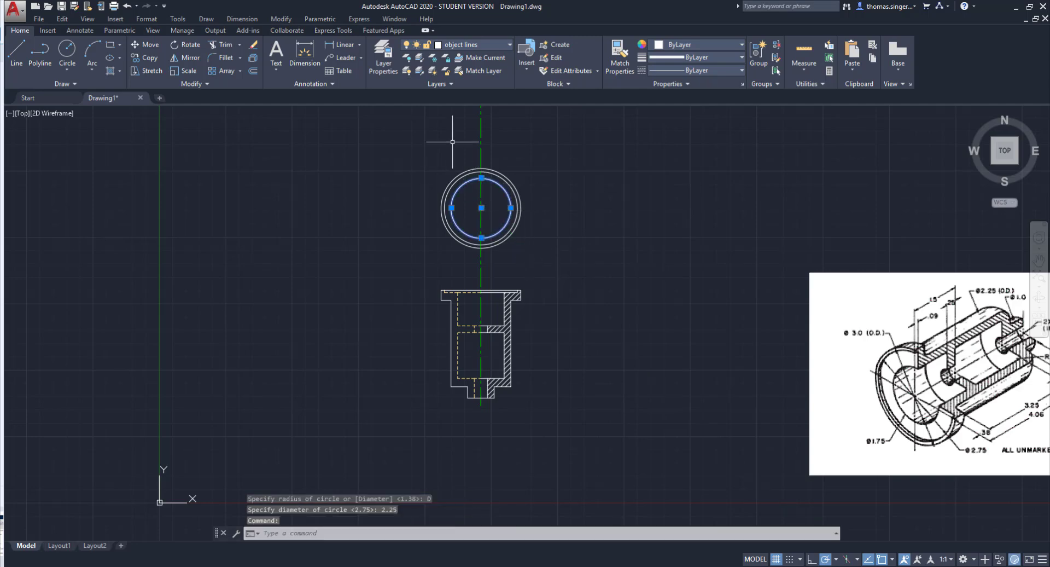
{"action": "left_click", "coordinate": [478, 40]}
{"action": "left_click", "coordinate": [461, 97]}
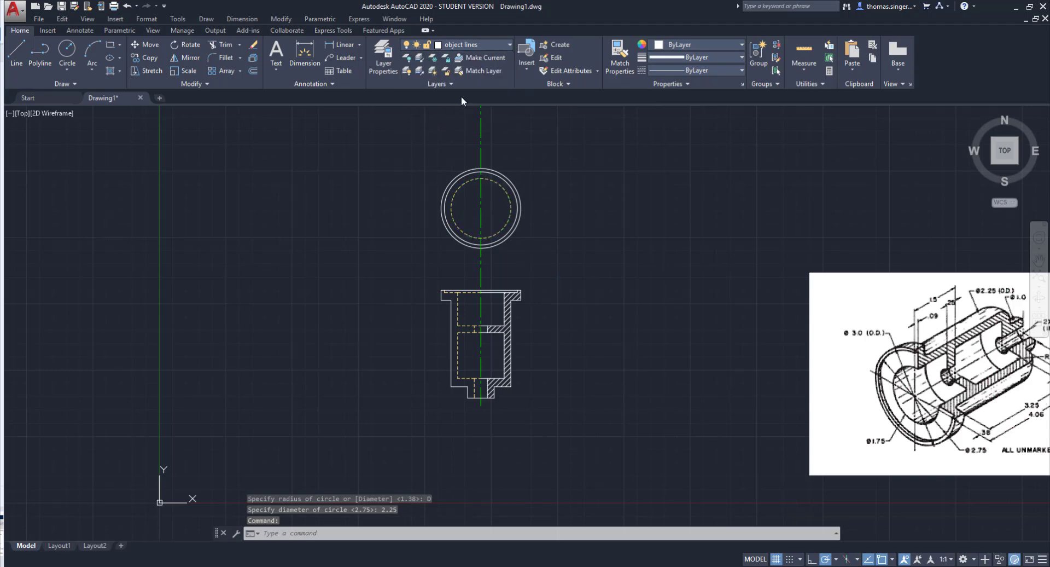
{"action": "key", "text": "Escape"}
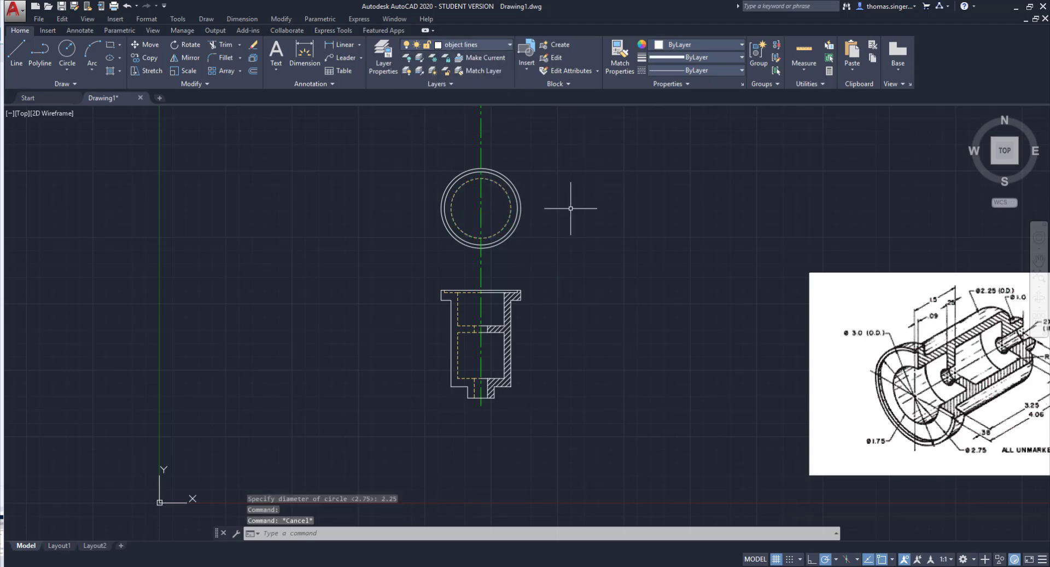
Draw a circle of diameter 1.75 concentric with the existing circles in the end view.
{"action": "right_click", "coordinate": [529, 160]}
{"action": "left_click", "coordinate": [547, 167]}
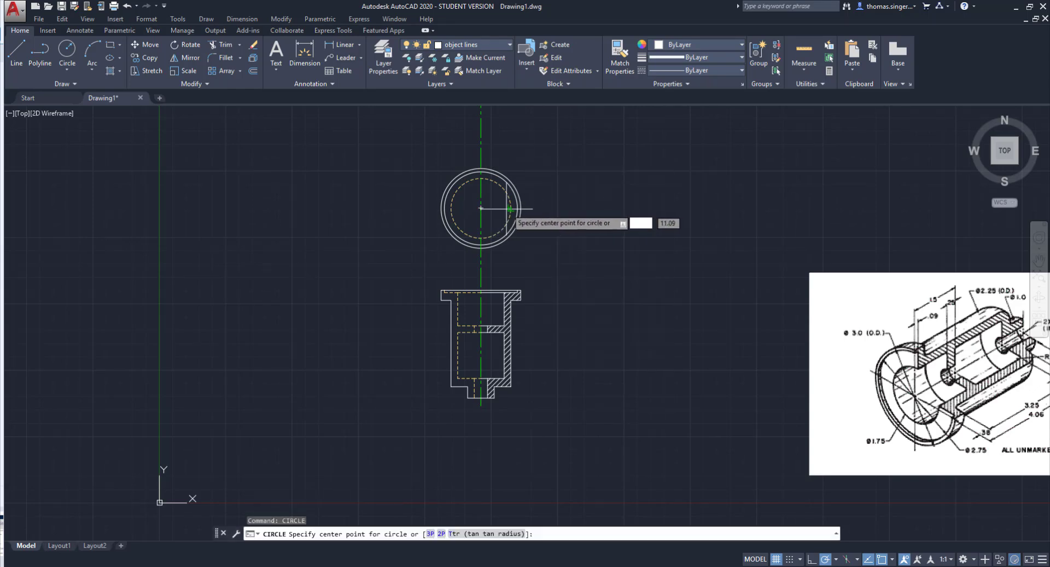
{"action": "left_click", "coordinate": [480, 208]}
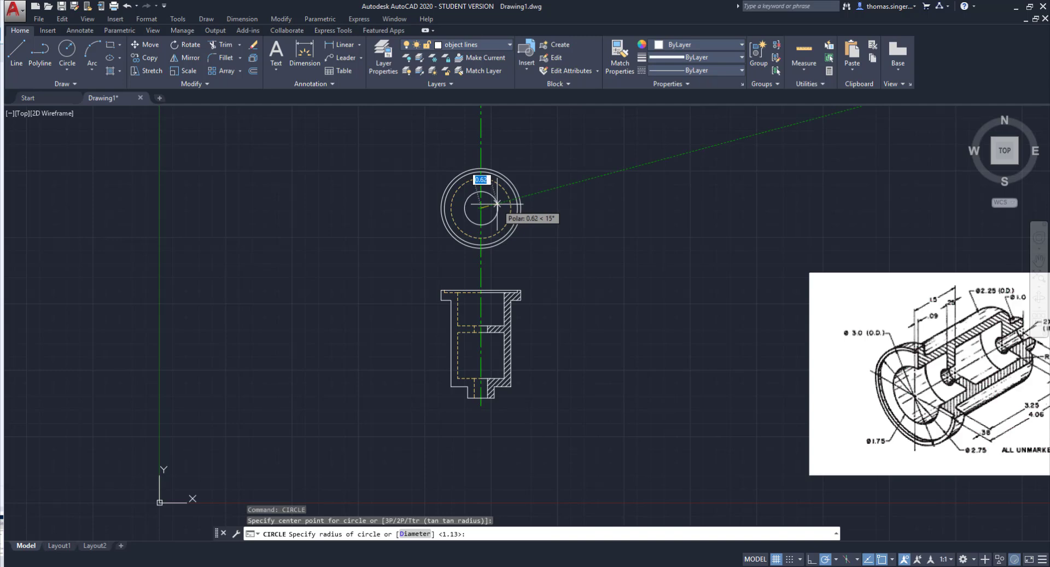
{"action": "right_click", "coordinate": [496, 204]}
{"action": "left_click", "coordinate": [535, 252]}
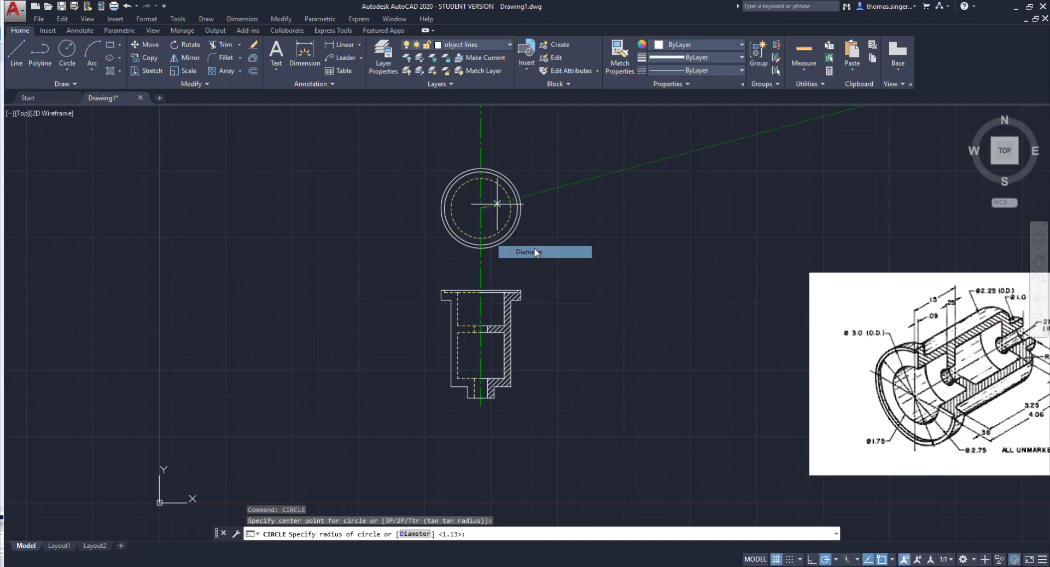
{"action": "type", "text": "1.75"}
{"action": "key", "text": "Return"}
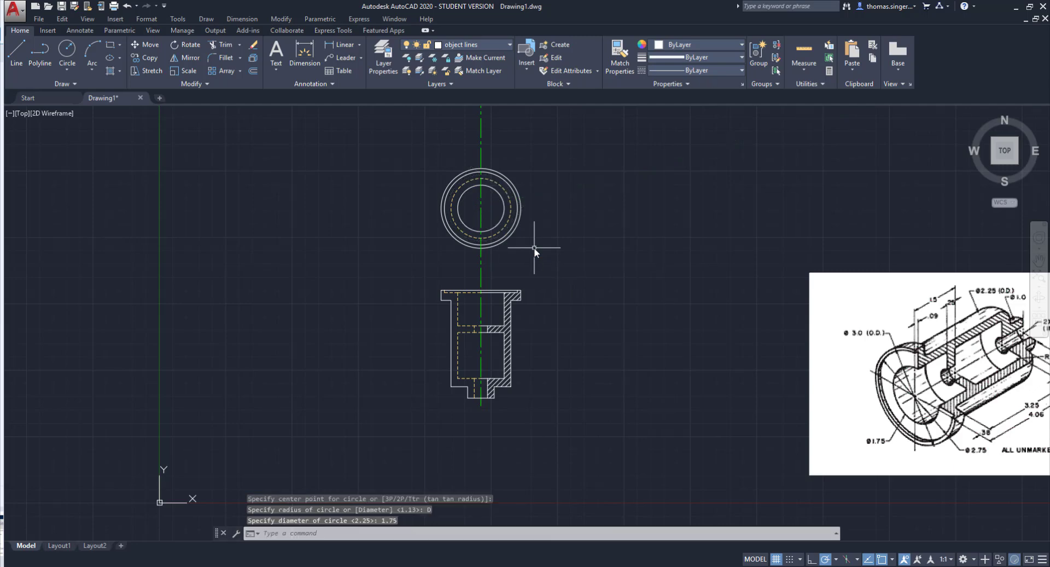
Add a concentric circle of diameter .50 at the center of the end view.
{"action": "right_click", "coordinate": [526, 234]}
{"action": "left_click", "coordinate": [528, 241]}
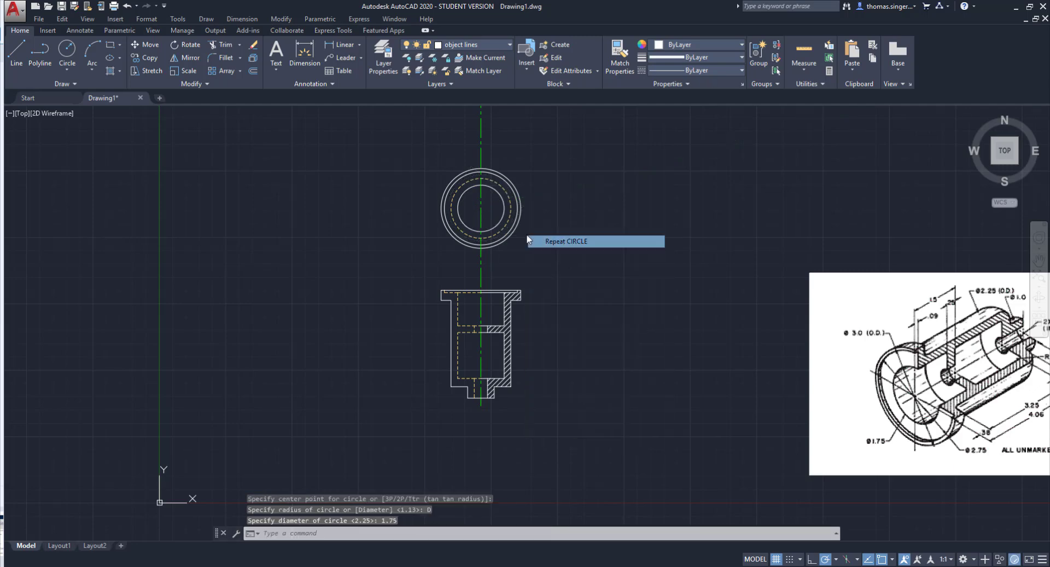
{"action": "left_click", "coordinate": [481, 207]}
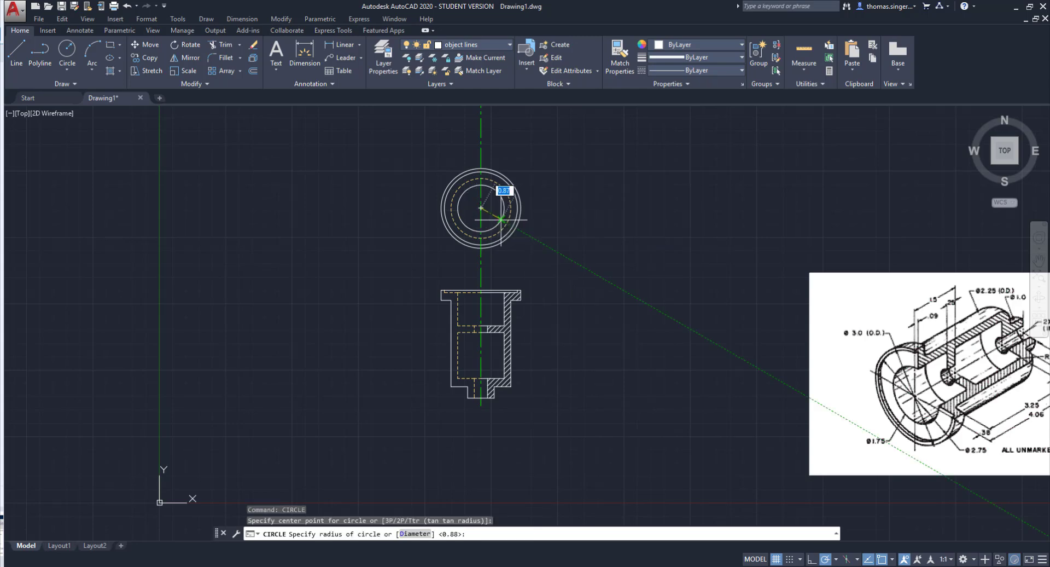
{"action": "right_click", "coordinate": [493, 213]}
{"action": "left_click", "coordinate": [527, 261]}
{"action": "type", "text": ".5"}
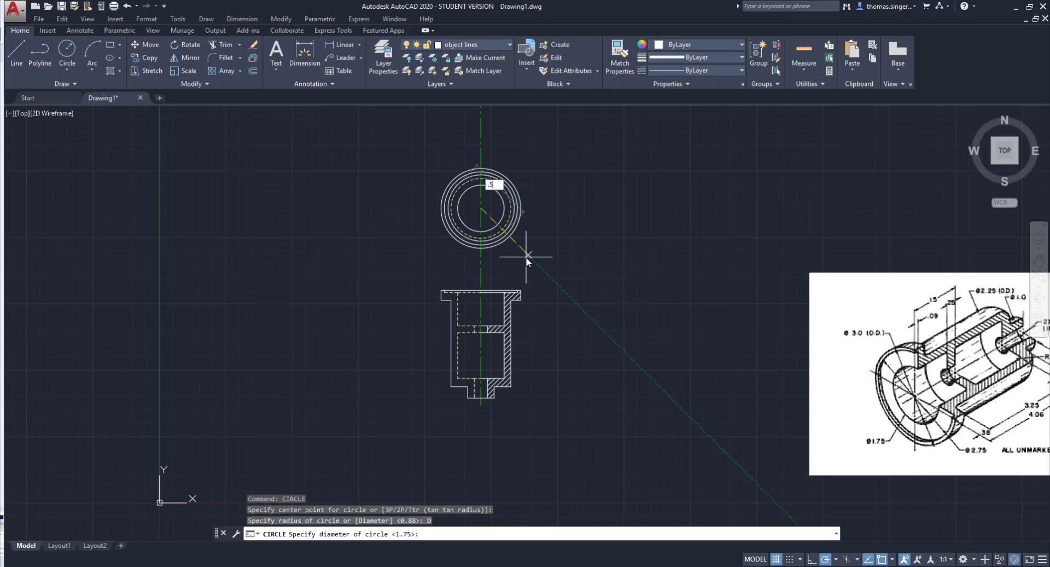
{"action": "type", "text": "0"}
{"action": "key", "text": "Return"}
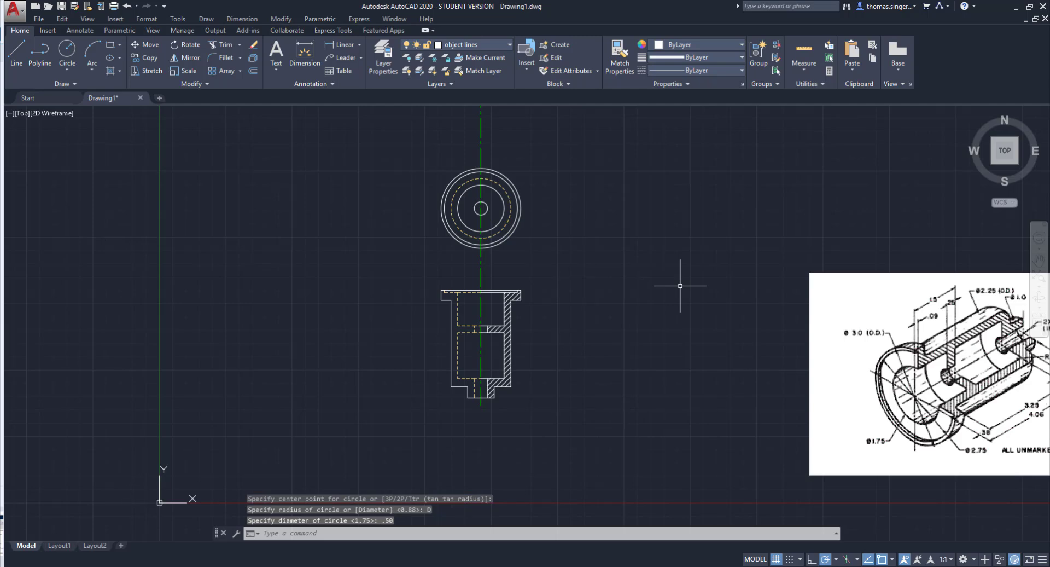
Draw a circle of radius .50 at the same center in the end view.
{"action": "right_click", "coordinate": [570, 216]}
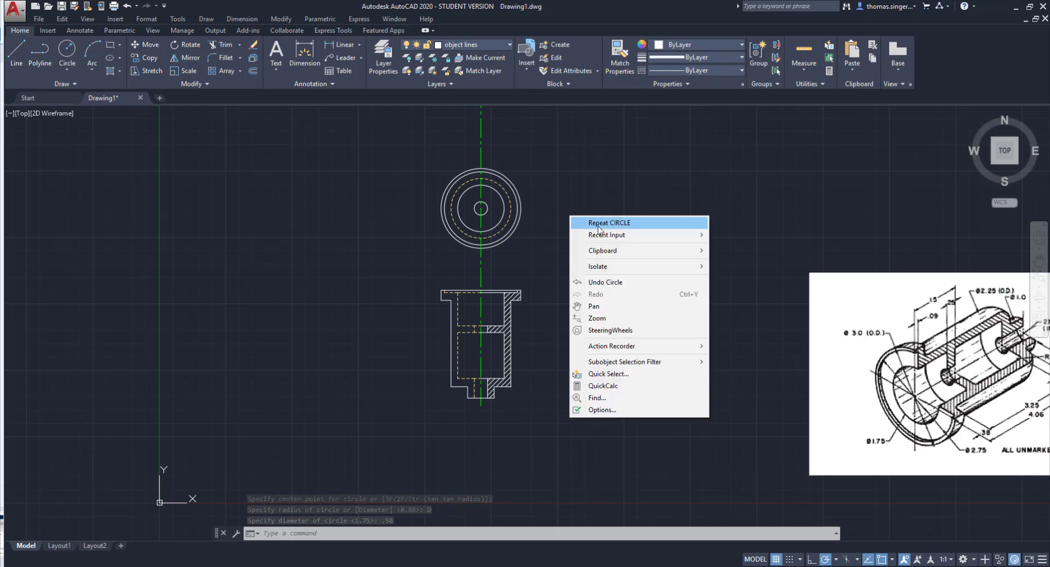
{"action": "left_click", "coordinate": [616, 222]}
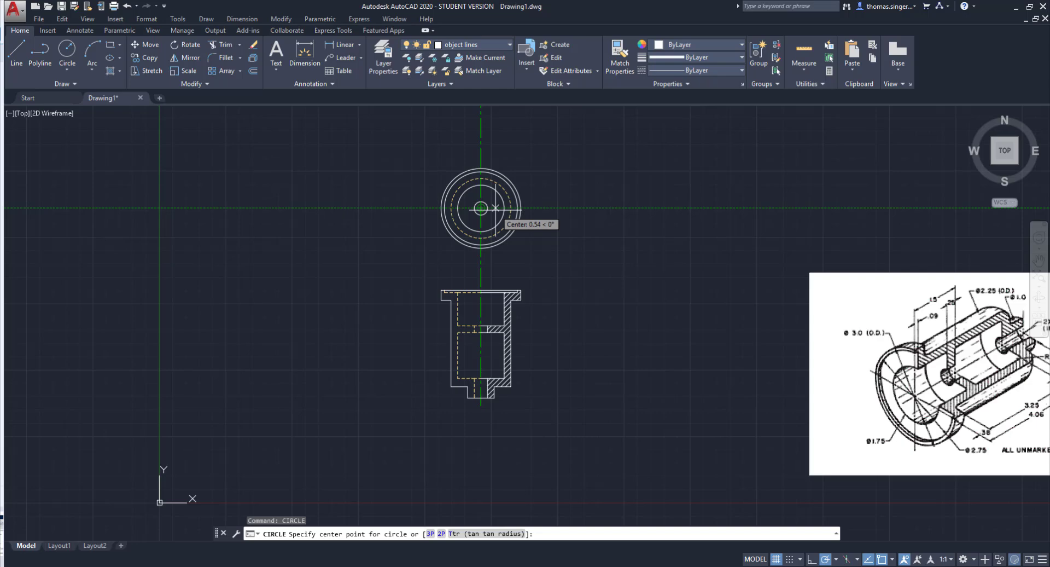
{"action": "right_click", "coordinate": [492, 212]}
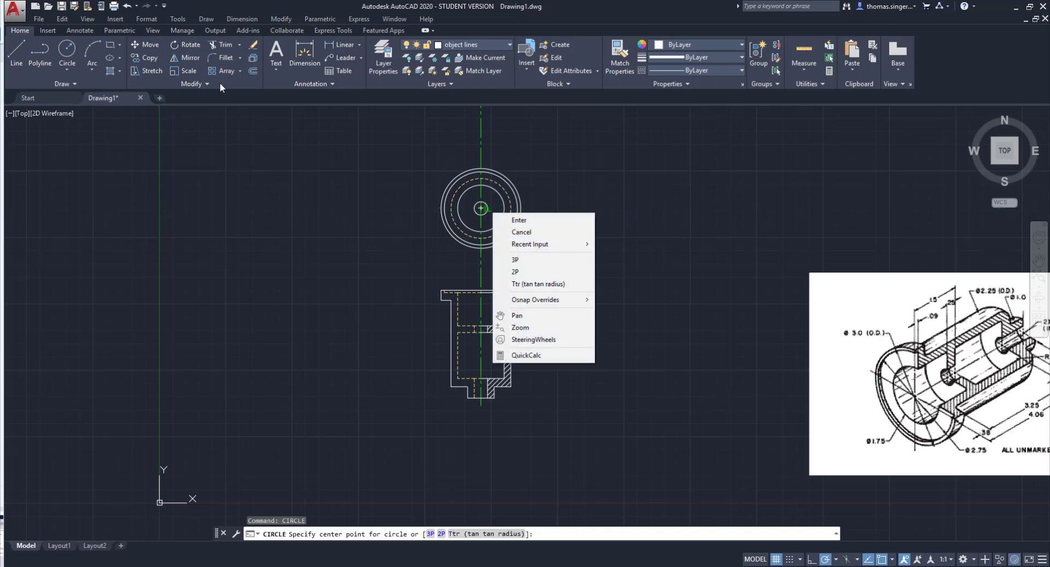
{"action": "left_click", "coordinate": [70, 58]}
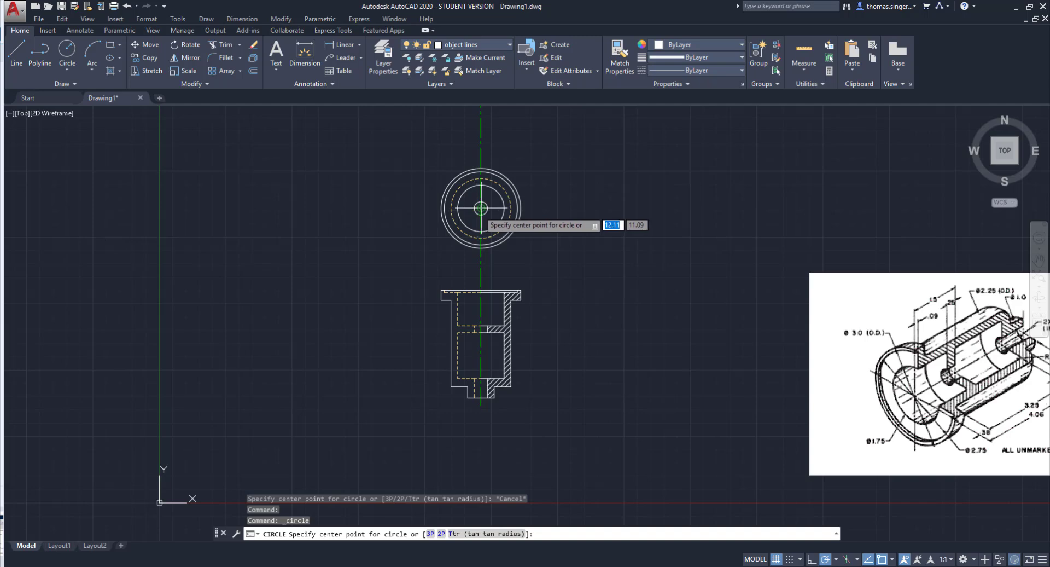
{"action": "left_click", "coordinate": [481, 208]}
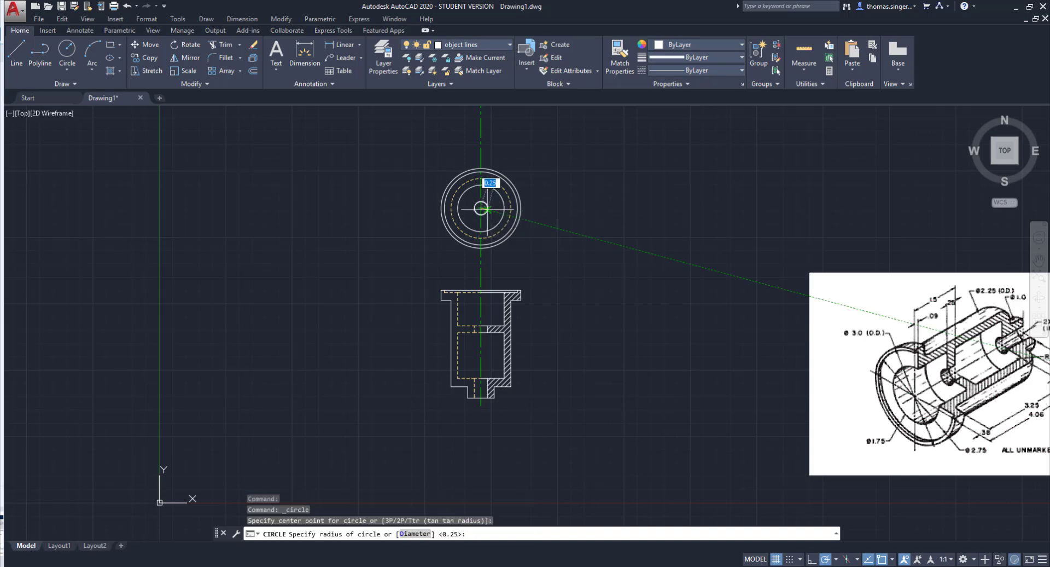
{"action": "type", "text": ".50"}
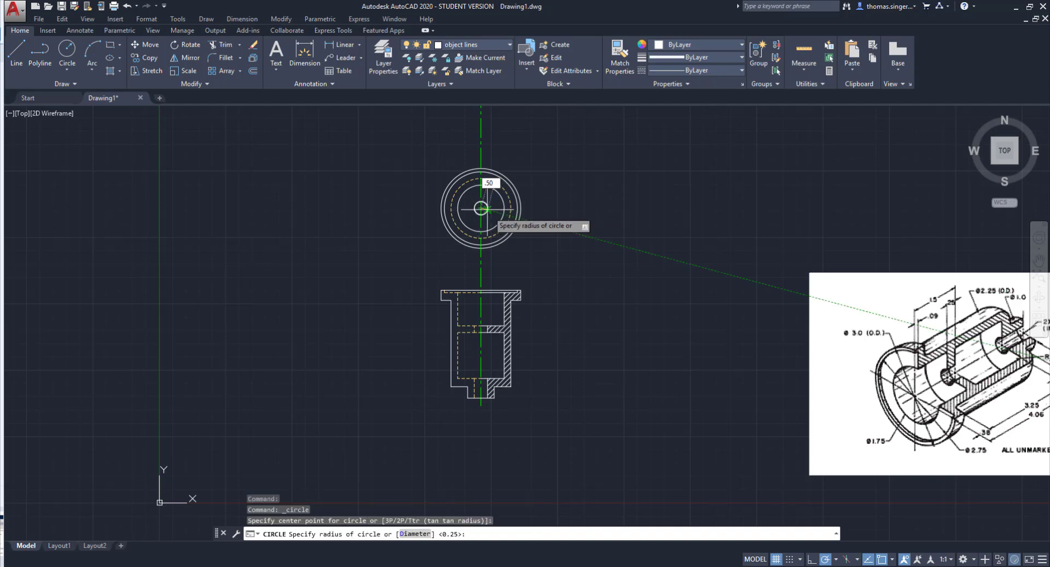
{"action": "key", "text": "Return"}
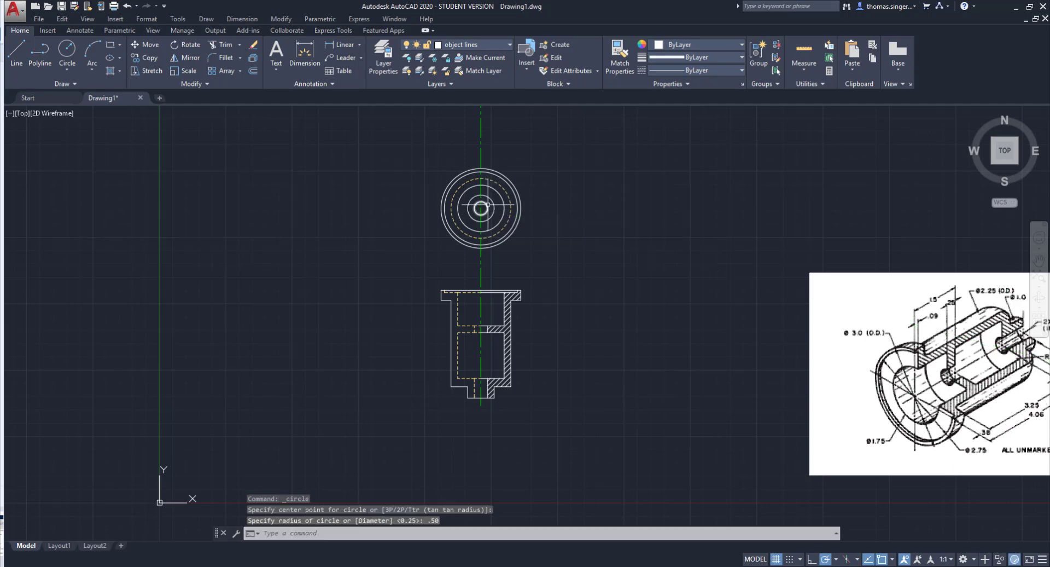
Move the circle of radius .50 in the end view to the hidden layer.
{"action": "left_click", "coordinate": [492, 199]}
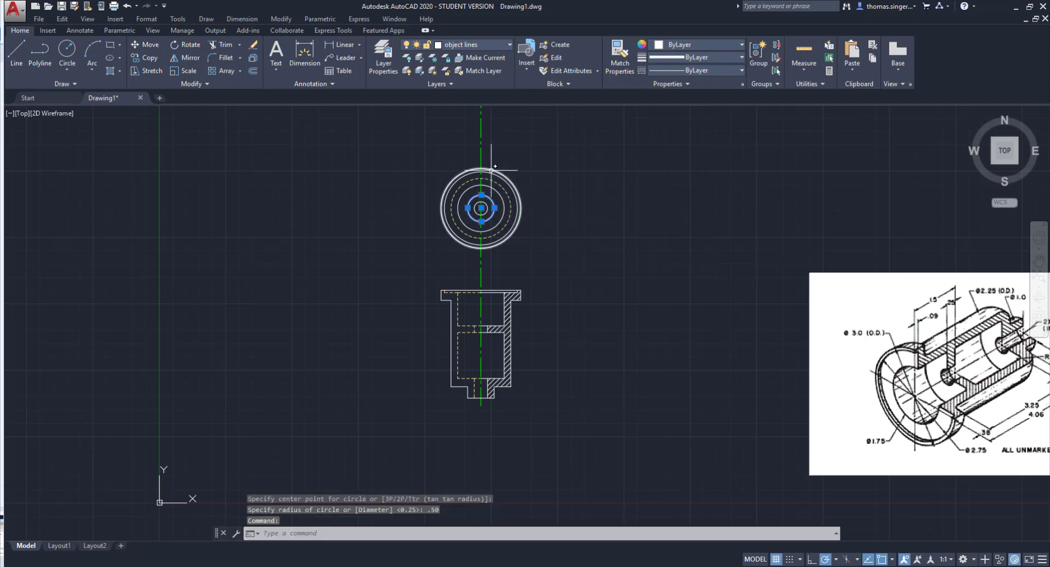
{"action": "left_click", "coordinate": [485, 45]}
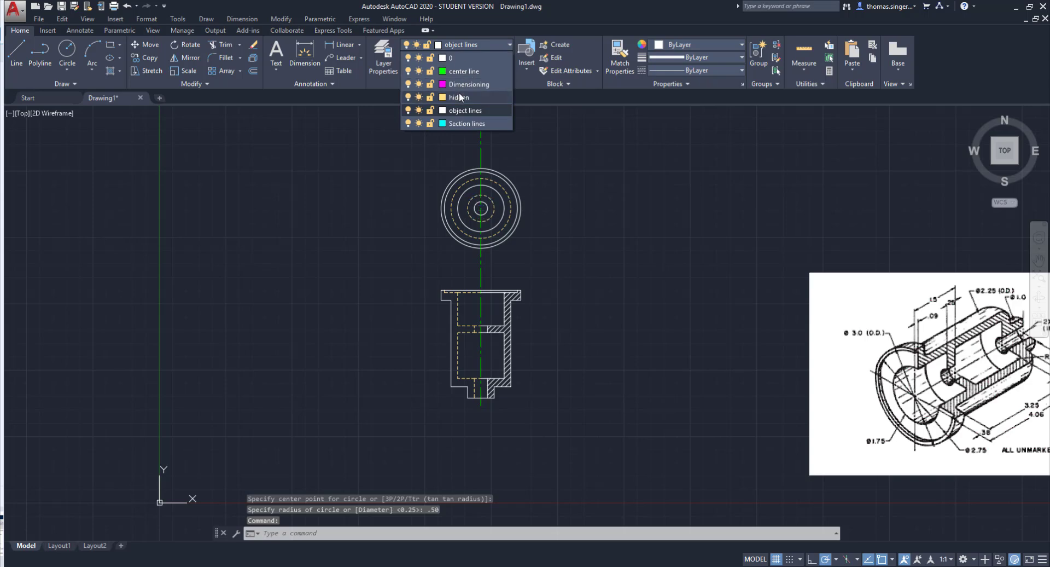
{"action": "left_click", "coordinate": [458, 96]}
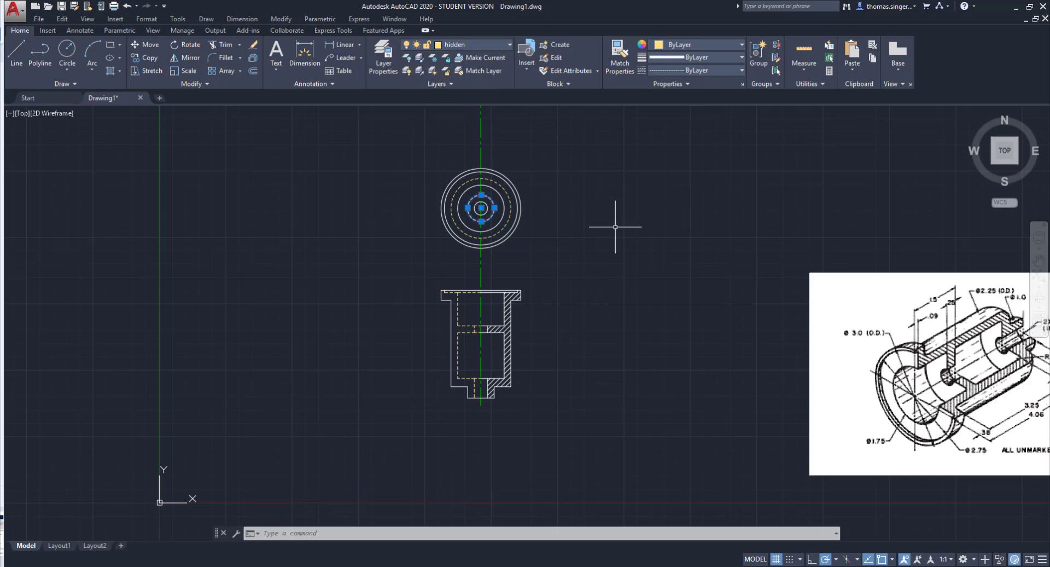
{"action": "key", "text": "Escape"}
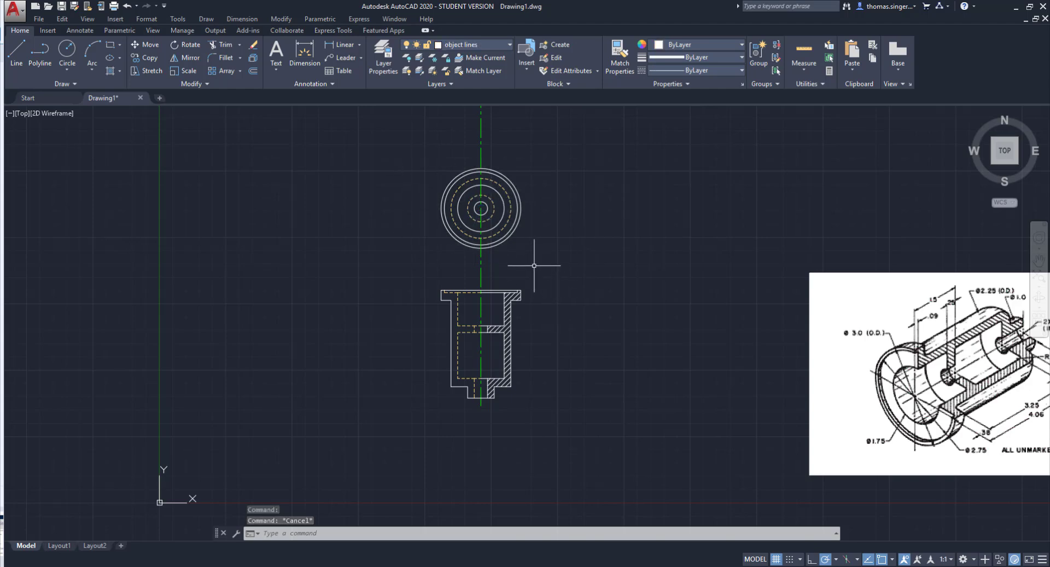
Try adding a center mark to the end view's circles on the object lines layer, and undo it.
{"action": "scroll", "coordinate": [539, 270], "scroll_direction": "up", "scroll_amount": 2}
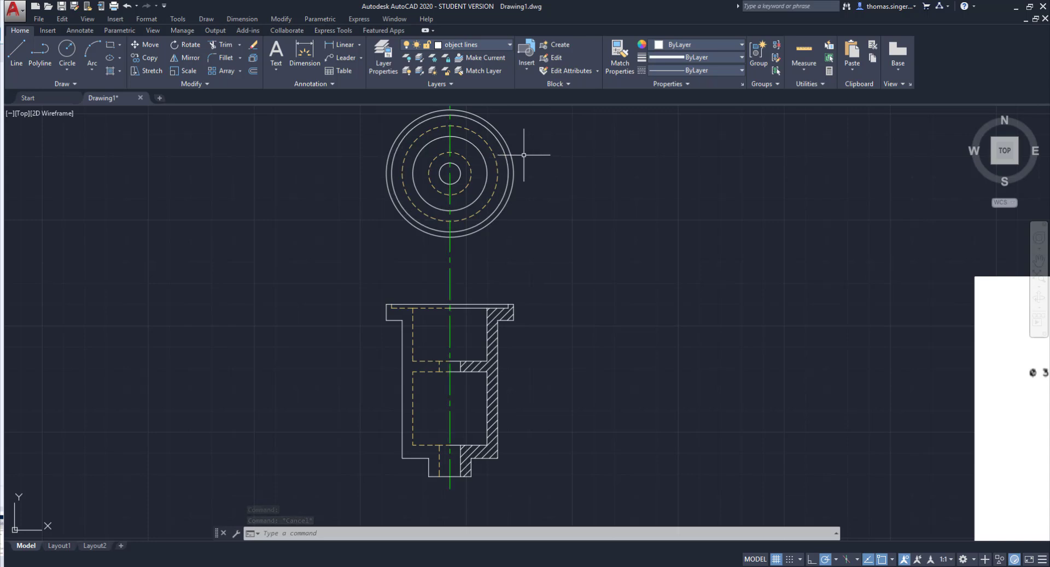
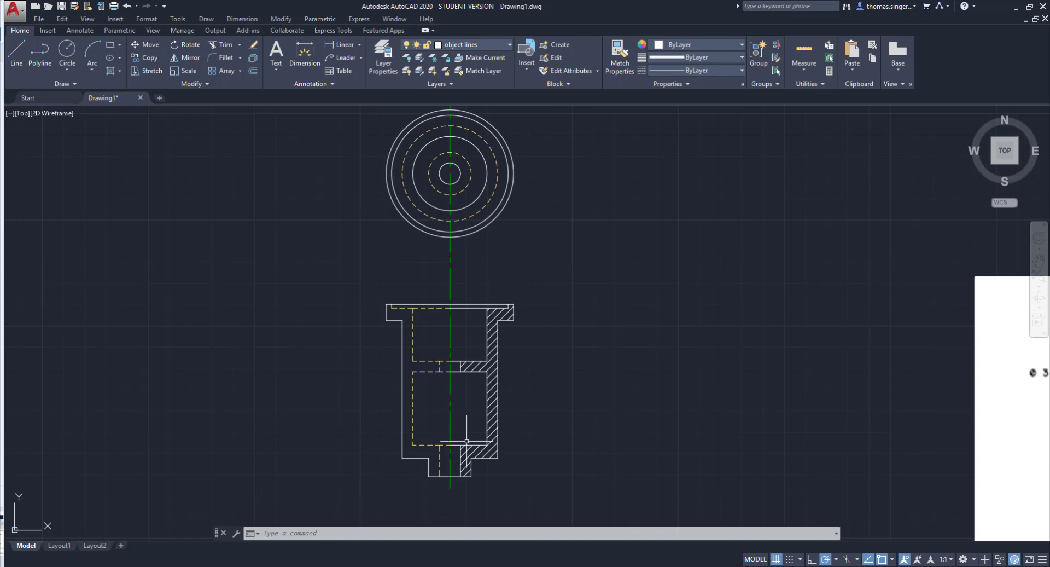
{"action": "scroll", "coordinate": [536, 371], "scroll_direction": "down", "scroll_amount": 2}
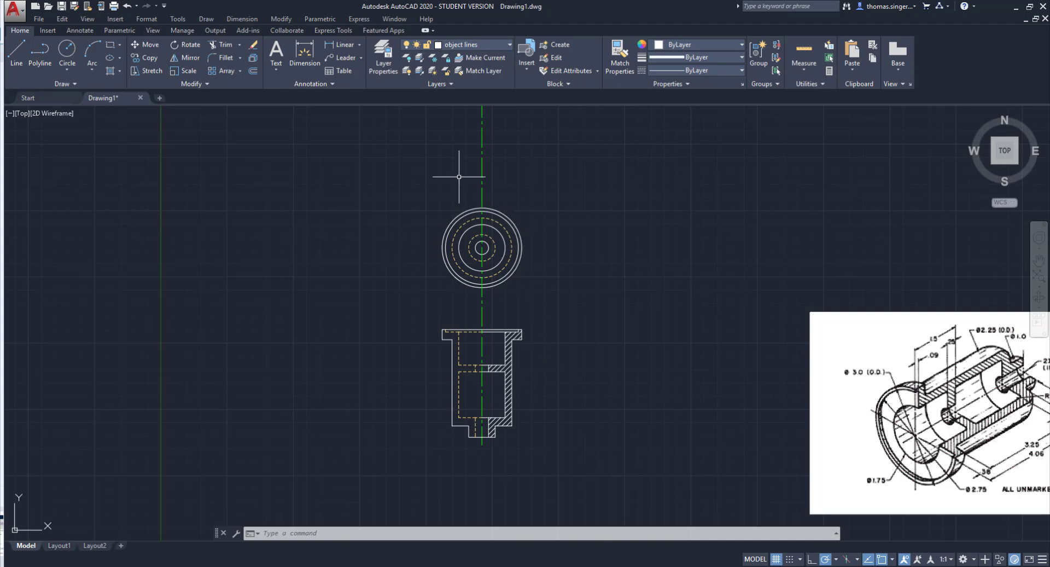
{"action": "left_click", "coordinate": [79, 31]}
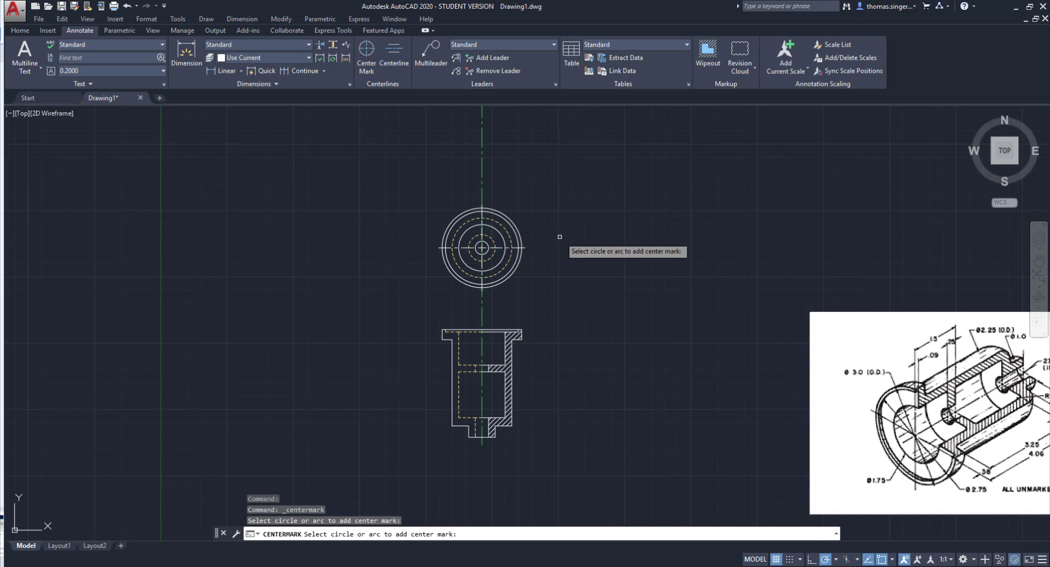
{"action": "left_click", "coordinate": [127, 6]}
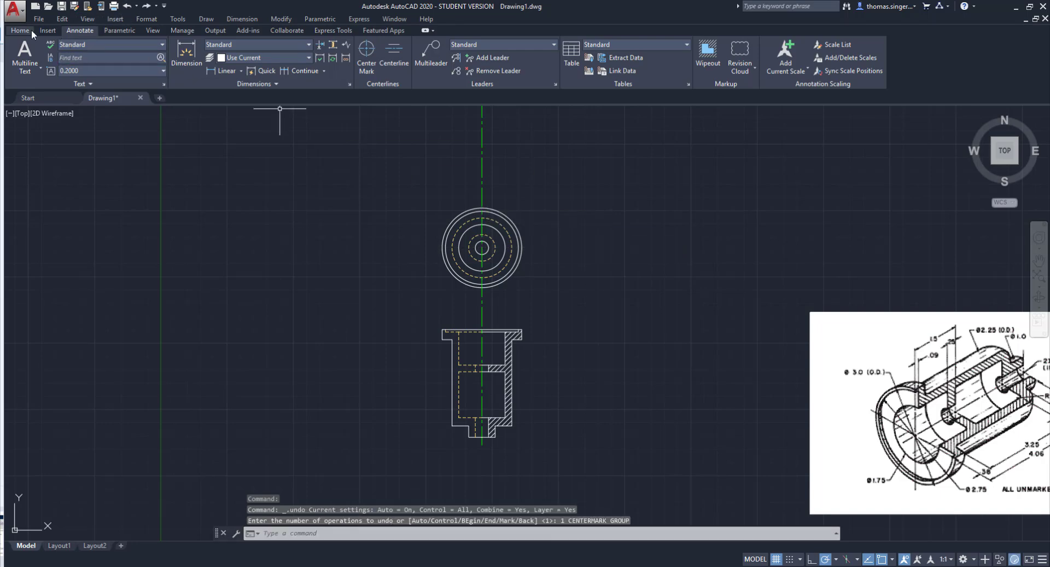
Make the center line layer current and add a center mark to the end view's concentric circles.
{"action": "left_click", "coordinate": [29, 30]}
{"action": "left_click", "coordinate": [437, 45]}
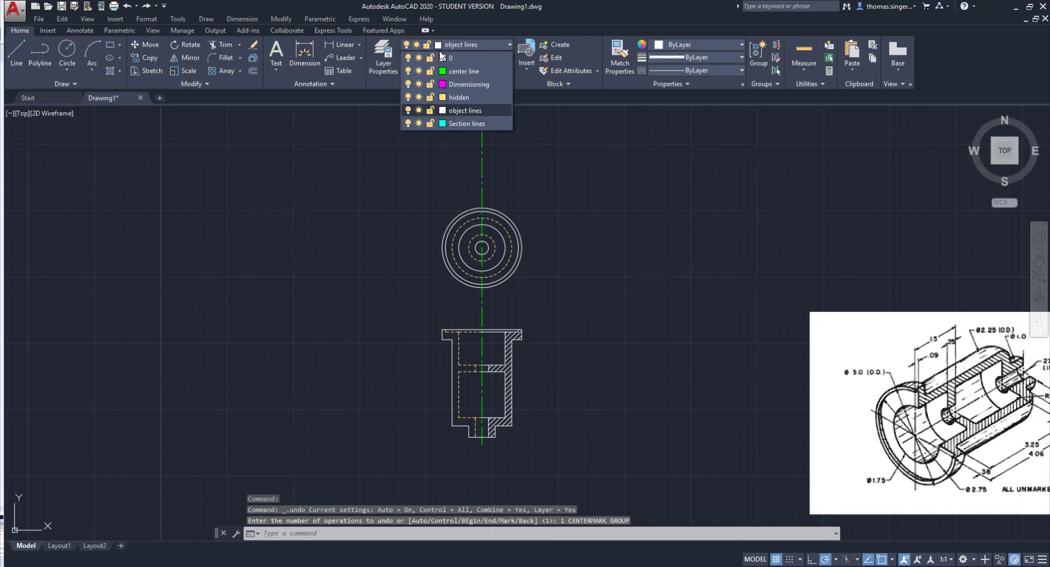
{"action": "left_click", "coordinate": [459, 71]}
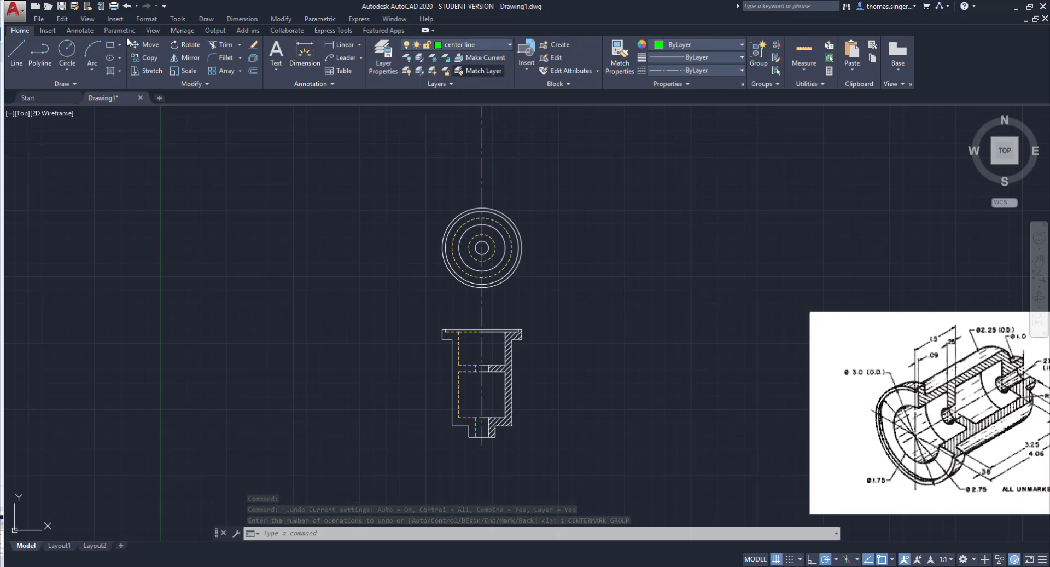
{"action": "left_click", "coordinate": [76, 30]}
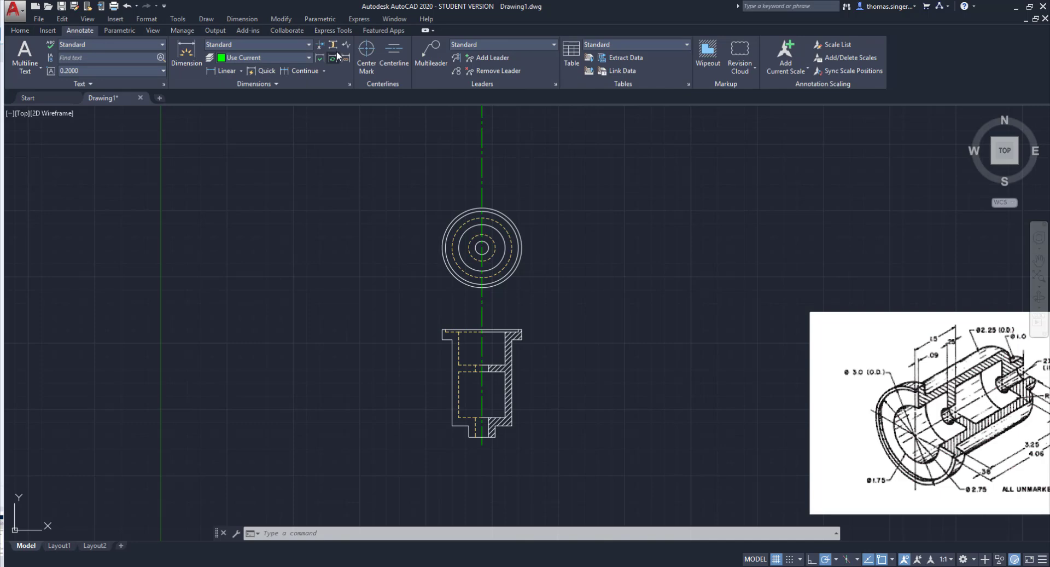
{"action": "left_click", "coordinate": [361, 47]}
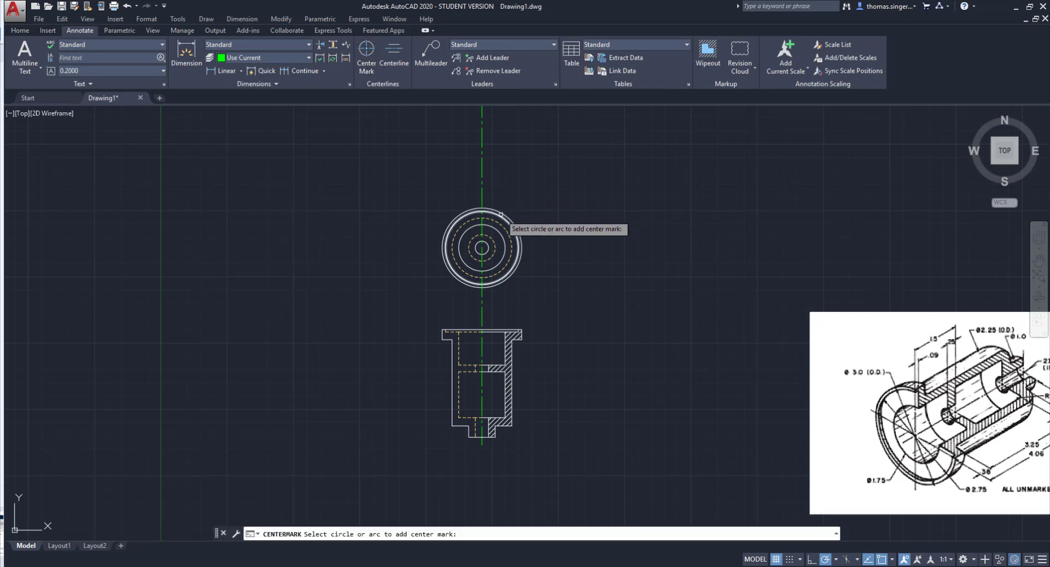
{"action": "left_click", "coordinate": [503, 213]}
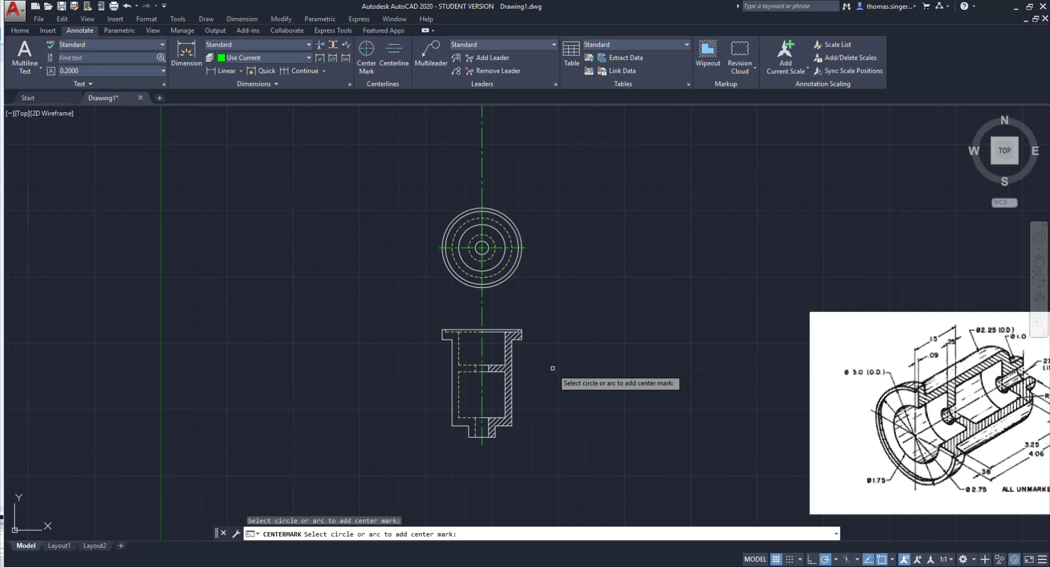
Make the Dimensioning layer current.
{"action": "left_click", "coordinate": [21, 30]}
{"action": "left_click", "coordinate": [444, 46]}
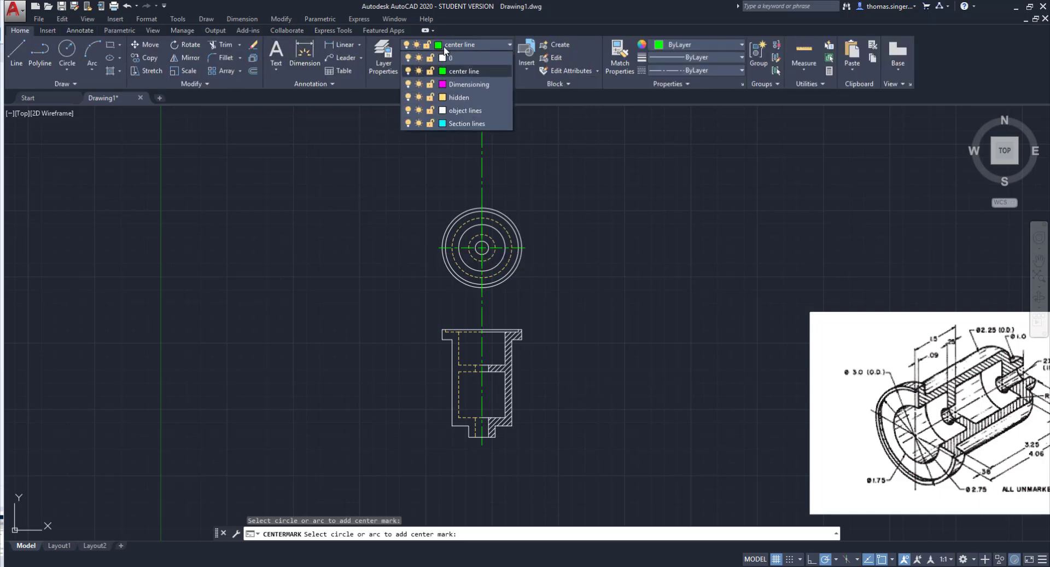
{"action": "left_click", "coordinate": [459, 83]}
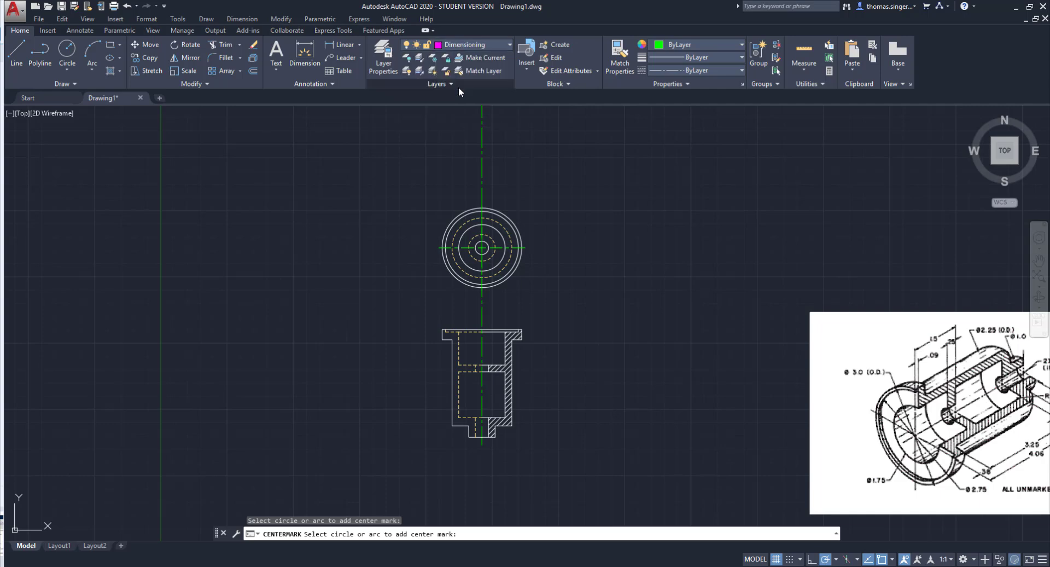
Dimension the flange's thickness at its outer edge in the section view, placing the dimension outside the part on the hatched side.
{"action": "left_click", "coordinate": [77, 31]}
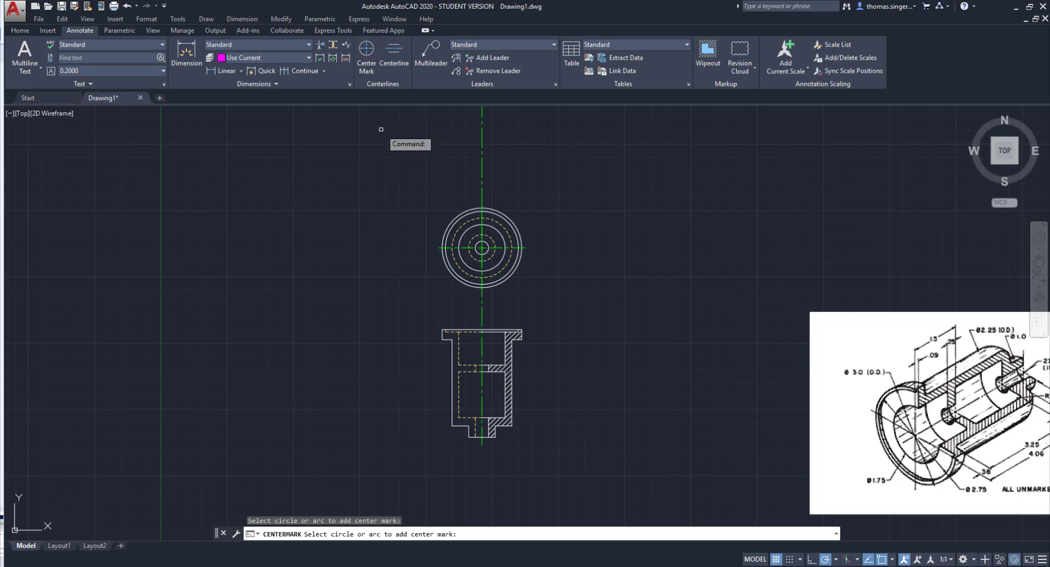
{"action": "left_click", "coordinate": [186, 52]}
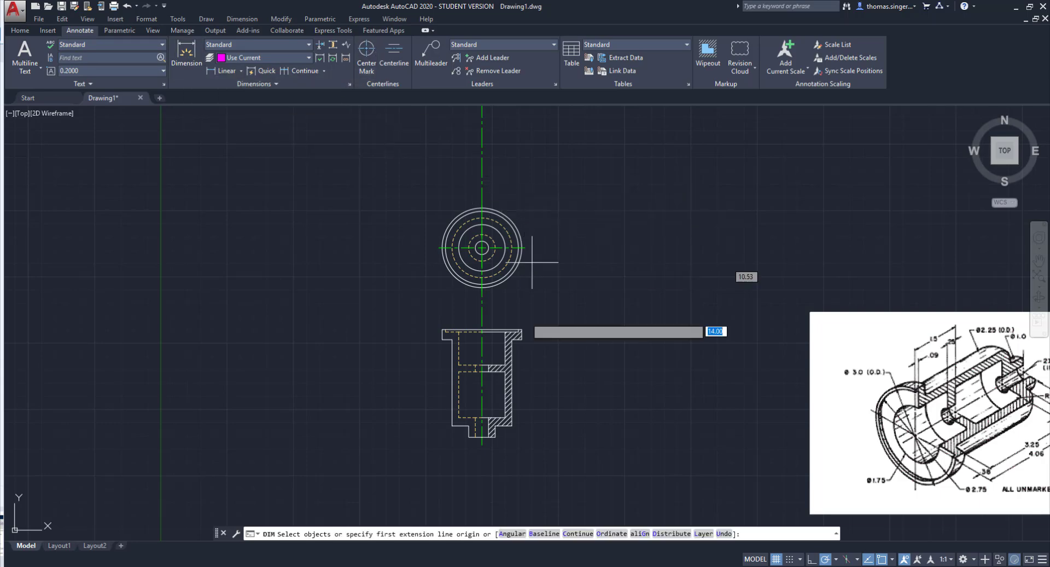
{"action": "scroll", "coordinate": [518, 341], "scroll_direction": "up", "scroll_amount": 2}
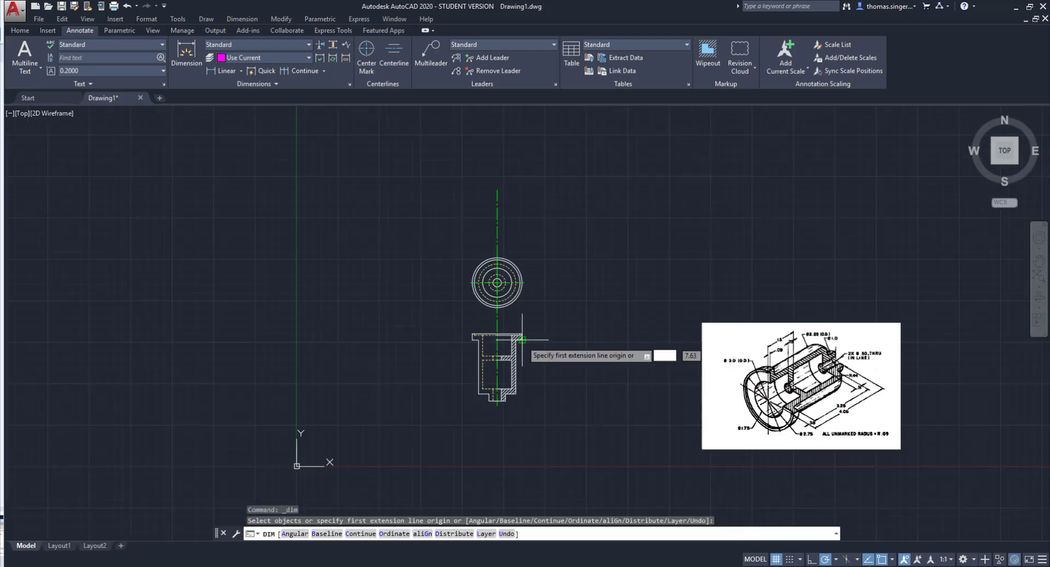
{"action": "scroll", "coordinate": [523, 340], "scroll_direction": "up", "scroll_amount": 4}
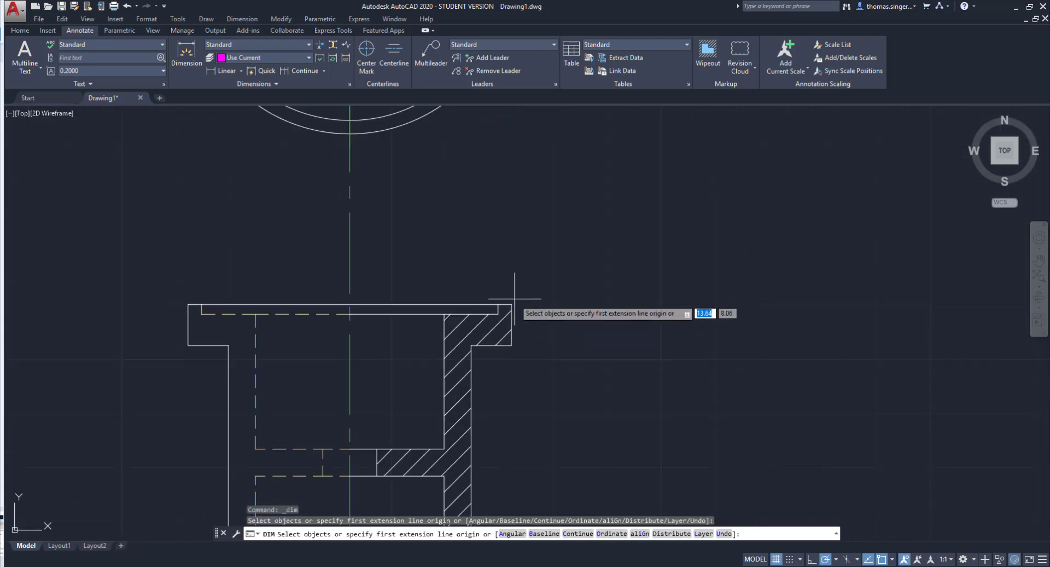
{"action": "left_click", "coordinate": [511, 304]}
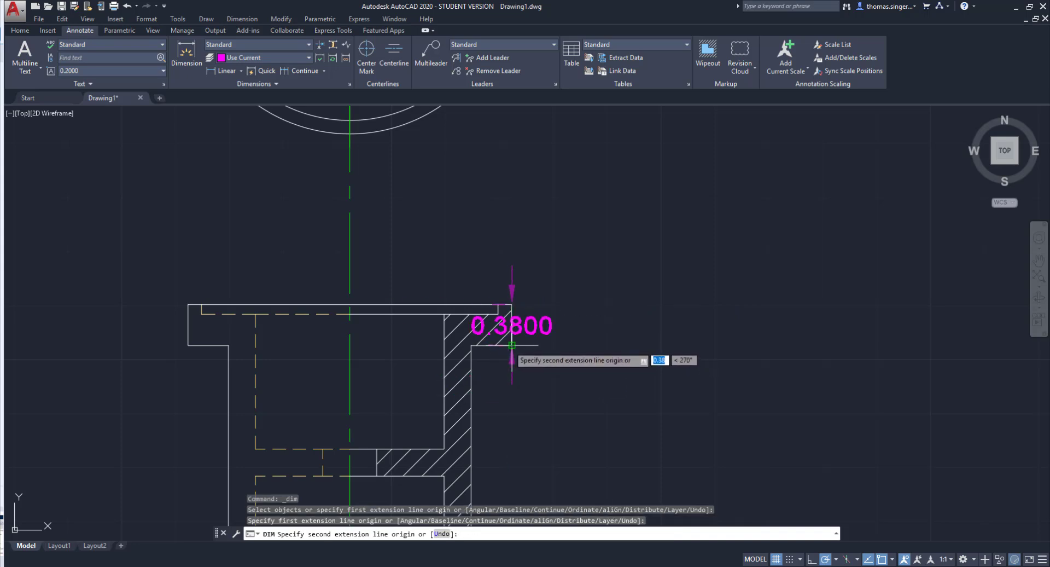
{"action": "left_click", "coordinate": [511, 345]}
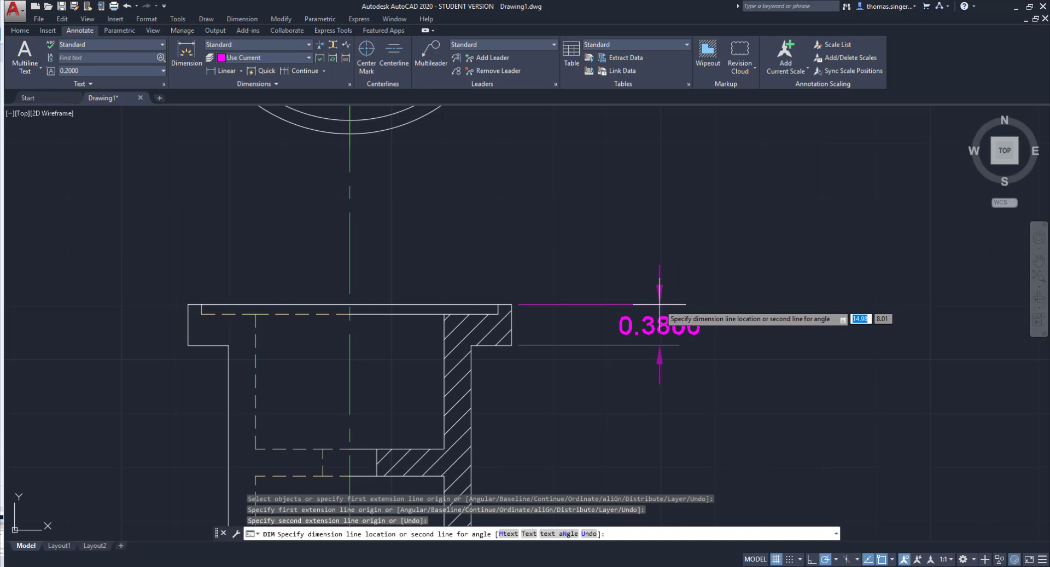
{"action": "left_click", "coordinate": [660, 304]}
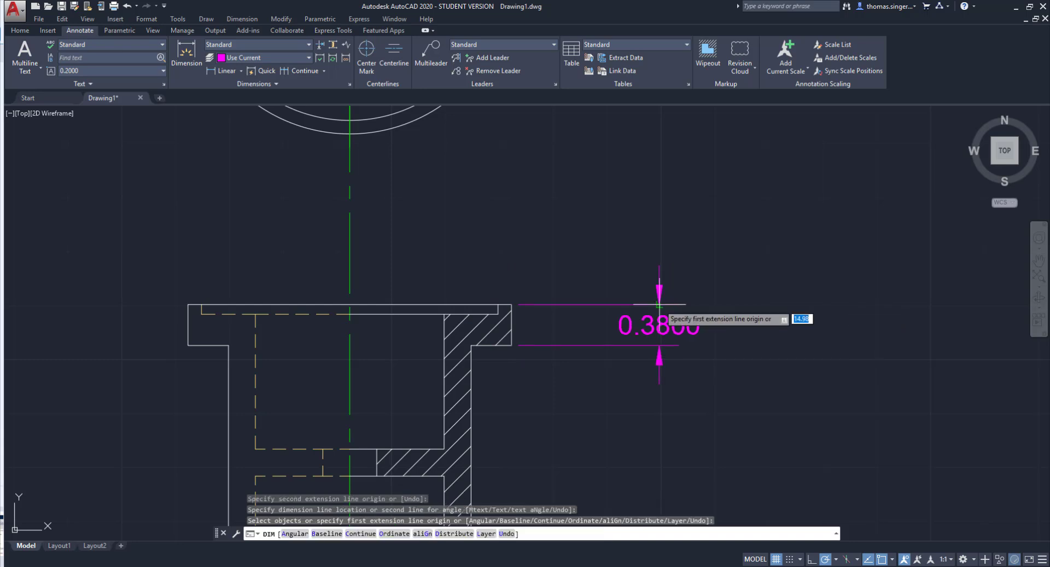
{"action": "right_click", "coordinate": [660, 304]}
{"action": "left_click", "coordinate": [643, 324]}
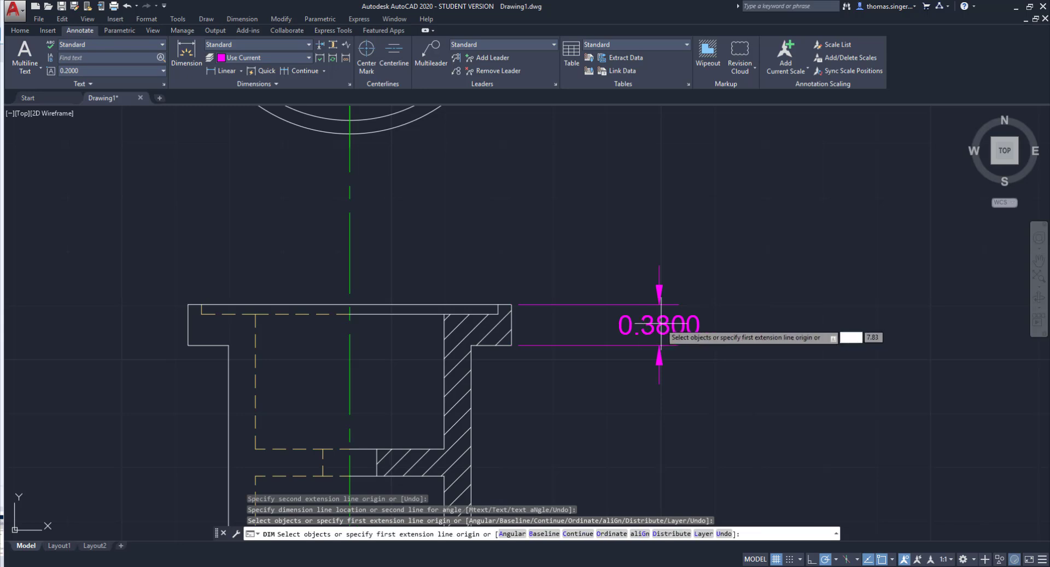
{"action": "key", "text": "Escape"}
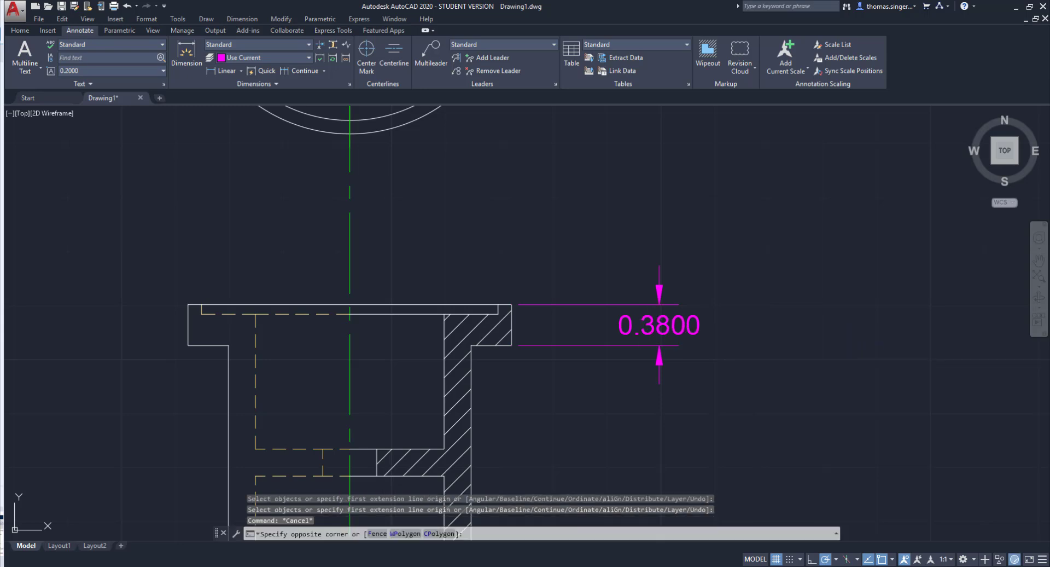
Set the flange thickness dimension's precision to two decimal places (0.00).
{"action": "left_click", "coordinate": [655, 318]}
{"action": "left_click", "coordinate": [634, 320]}
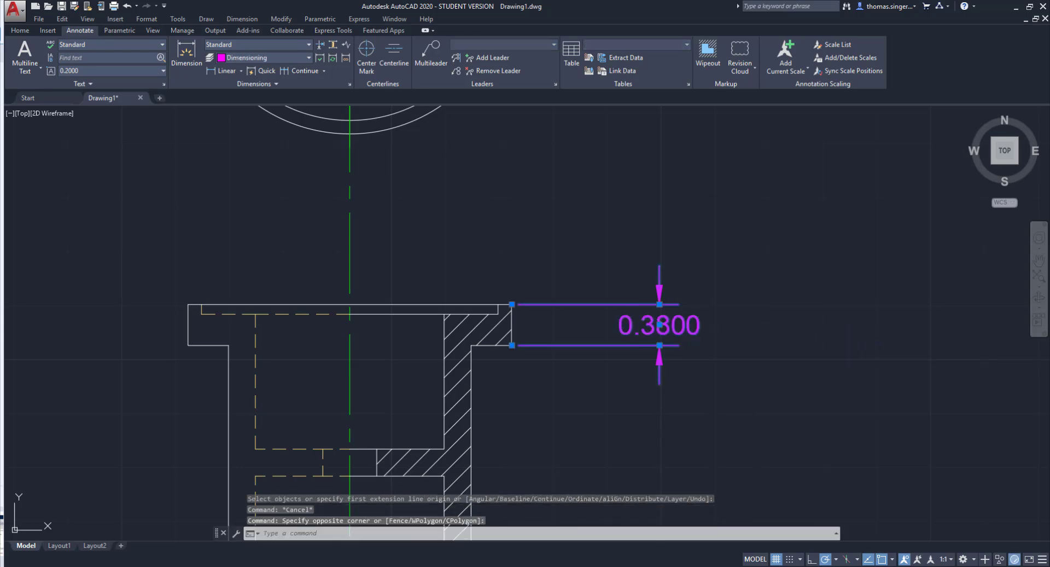
{"action": "right_click", "coordinate": [634, 321]}
{"action": "mouse_move", "coordinate": [684, 49]}
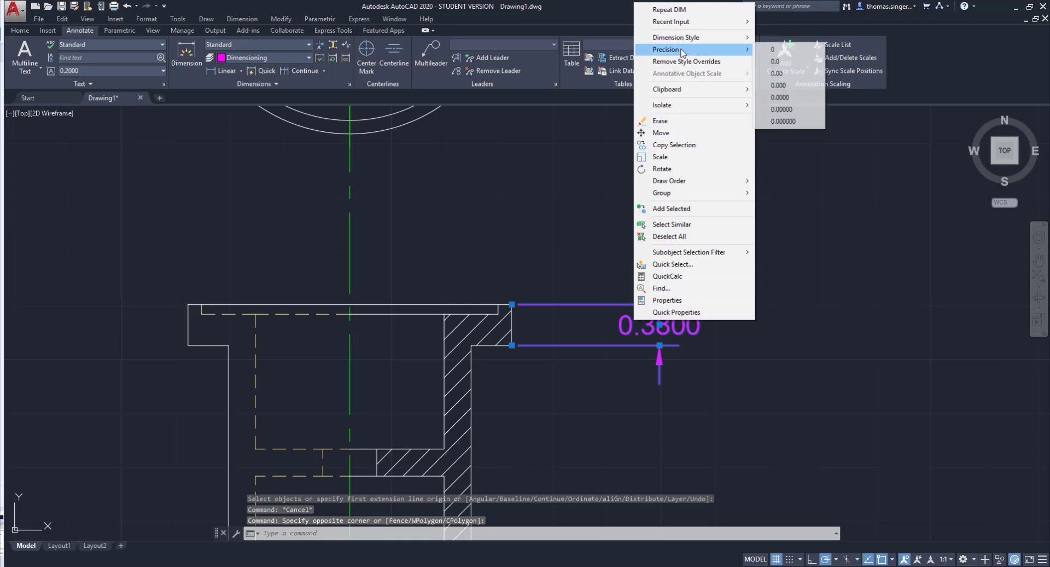
{"action": "left_click", "coordinate": [777, 73]}
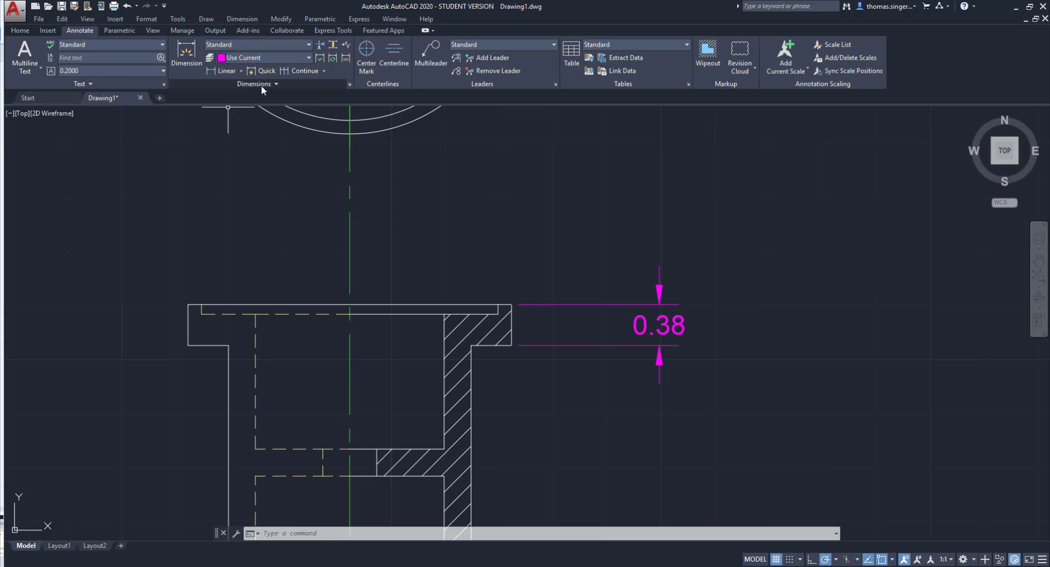
Show the additional dimensioning tools.
{"action": "left_click", "coordinate": [261, 85]}
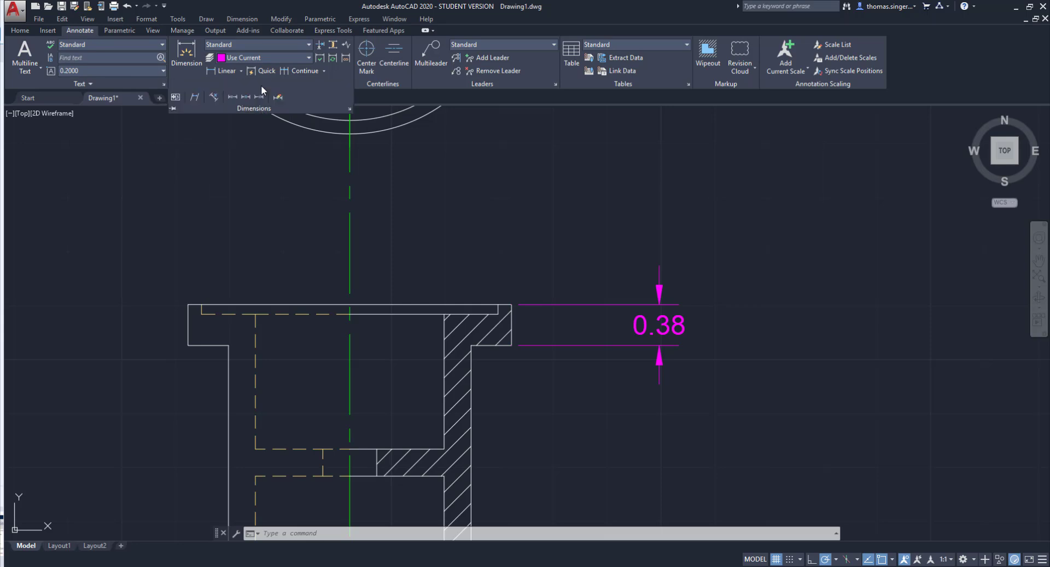